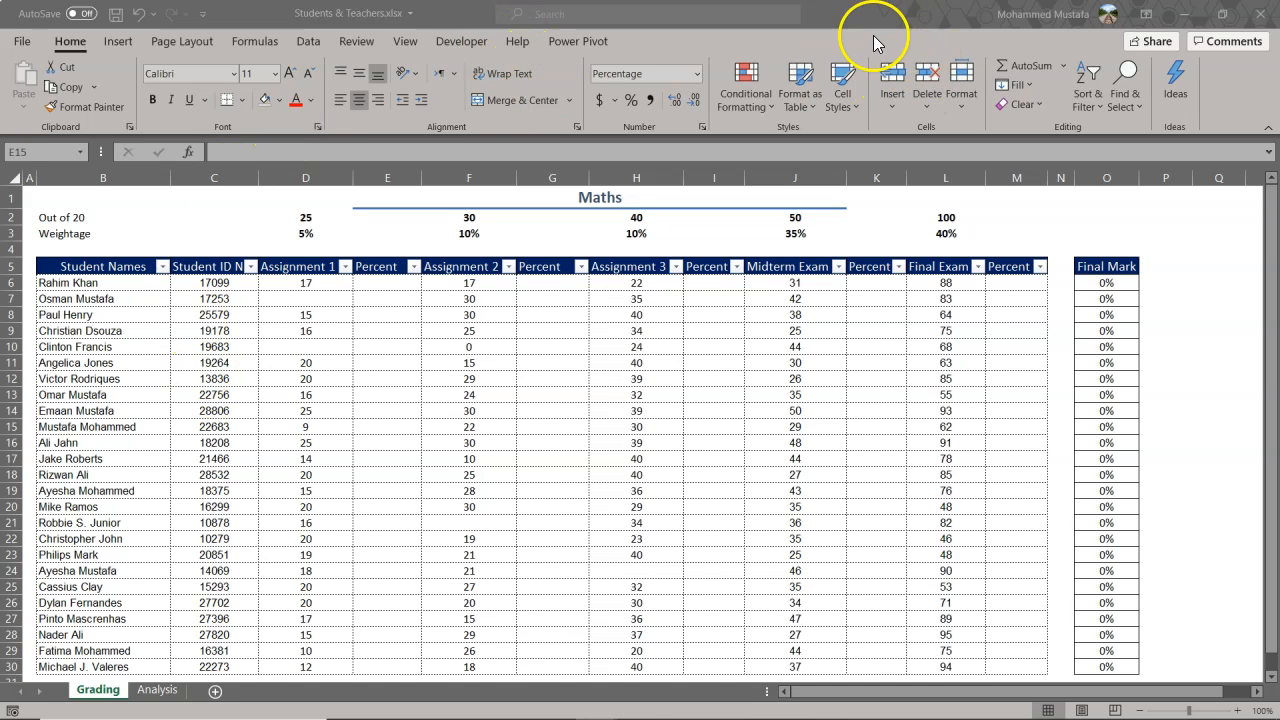
{"action": "left_click", "coordinate": [873, 40]}
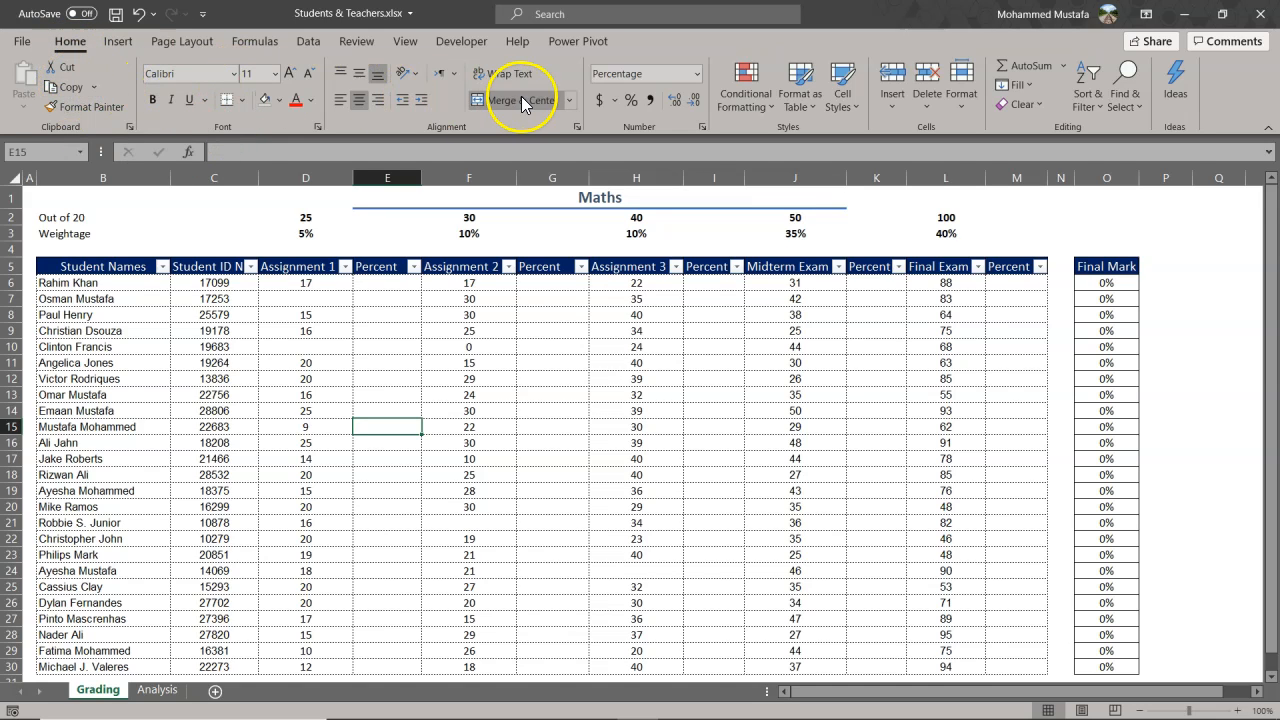
{"action": "left_click", "coordinate": [125, 47]}
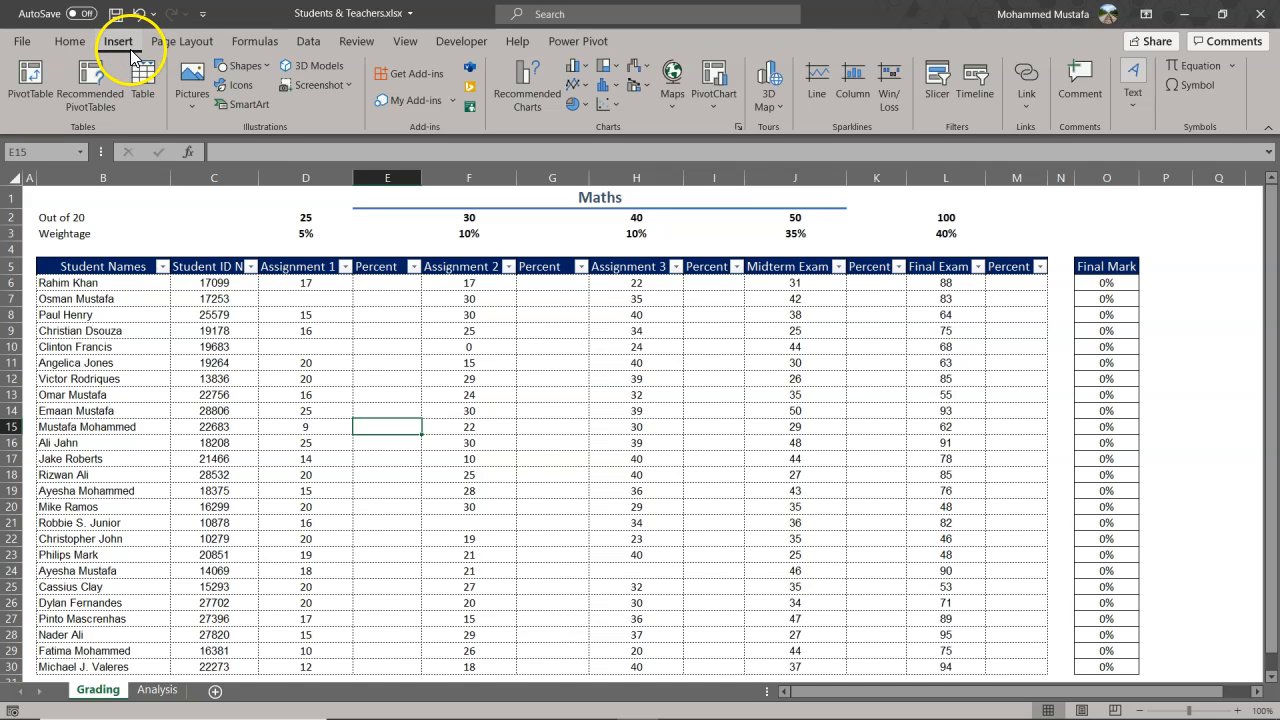
{"action": "left_click", "coordinate": [182, 41]}
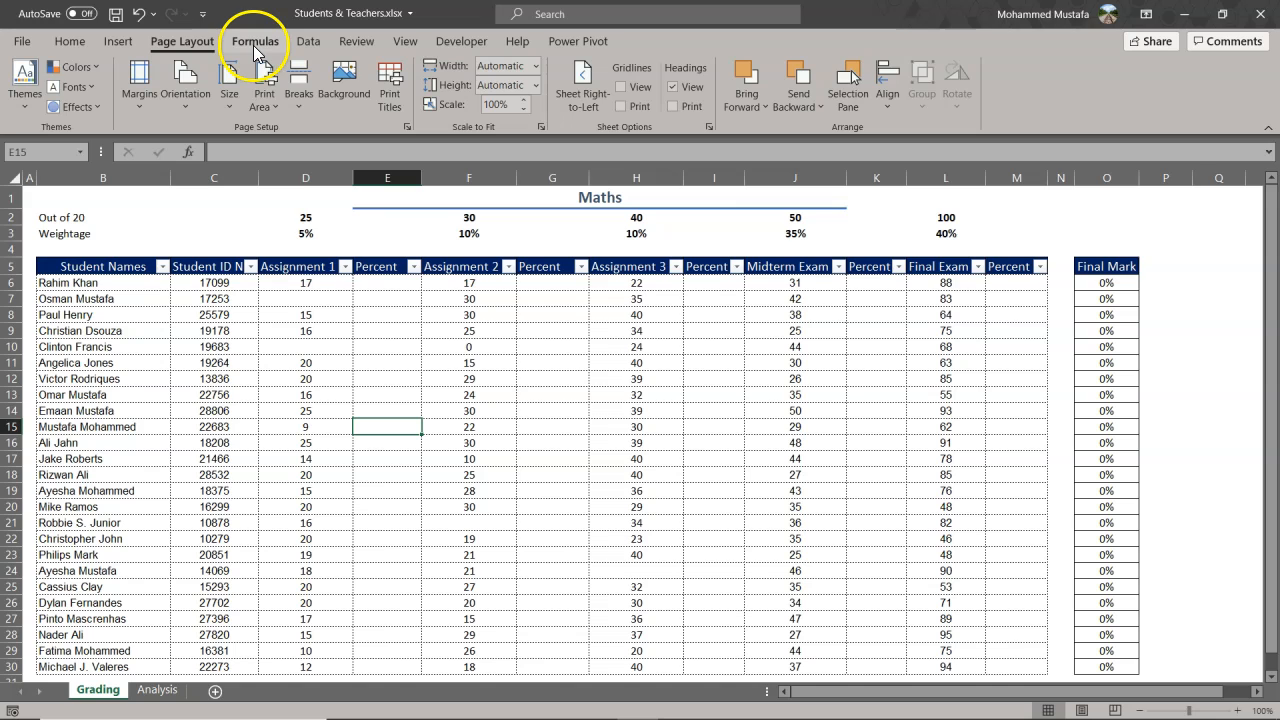
{"action": "left_click", "coordinate": [253, 45]}
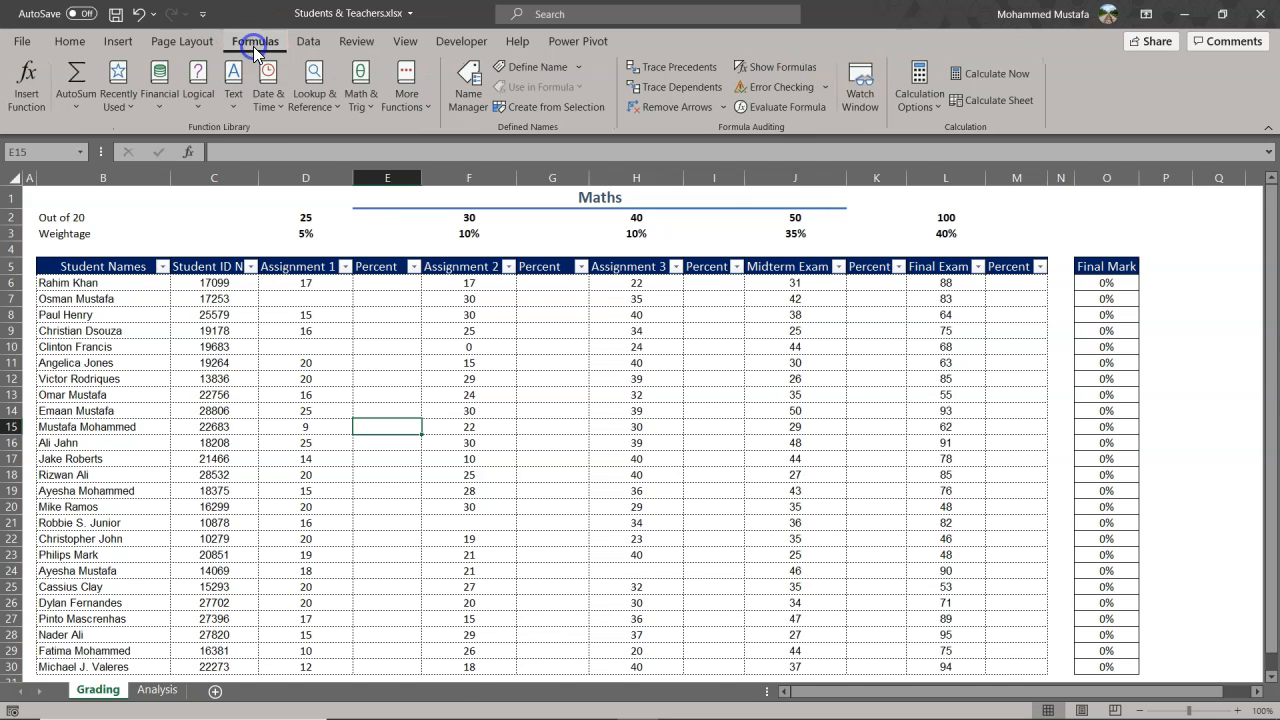
{"action": "left_click", "coordinate": [308, 42]}
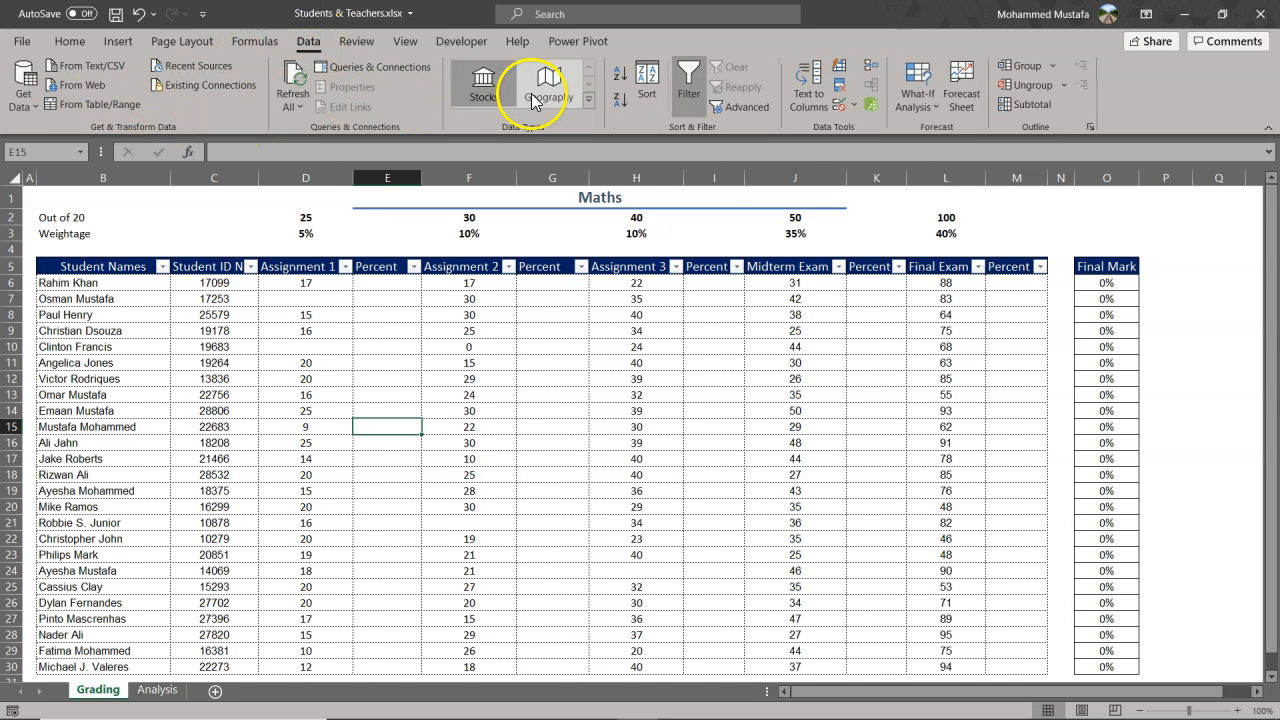
{"action": "left_click", "coordinate": [354, 44]}
{"action": "left_click", "coordinate": [307, 45]}
{"action": "left_click", "coordinate": [366, 46]}
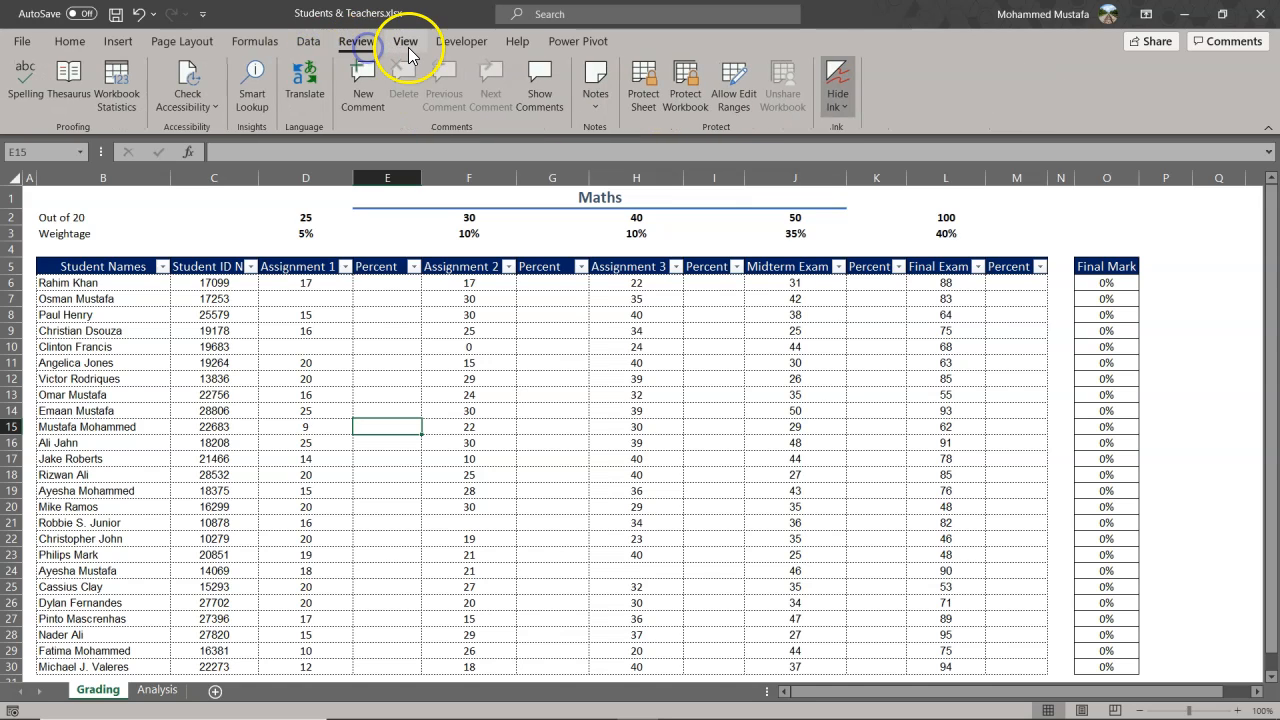
{"action": "left_click", "coordinate": [408, 46]}
{"action": "left_click", "coordinate": [456, 48]}
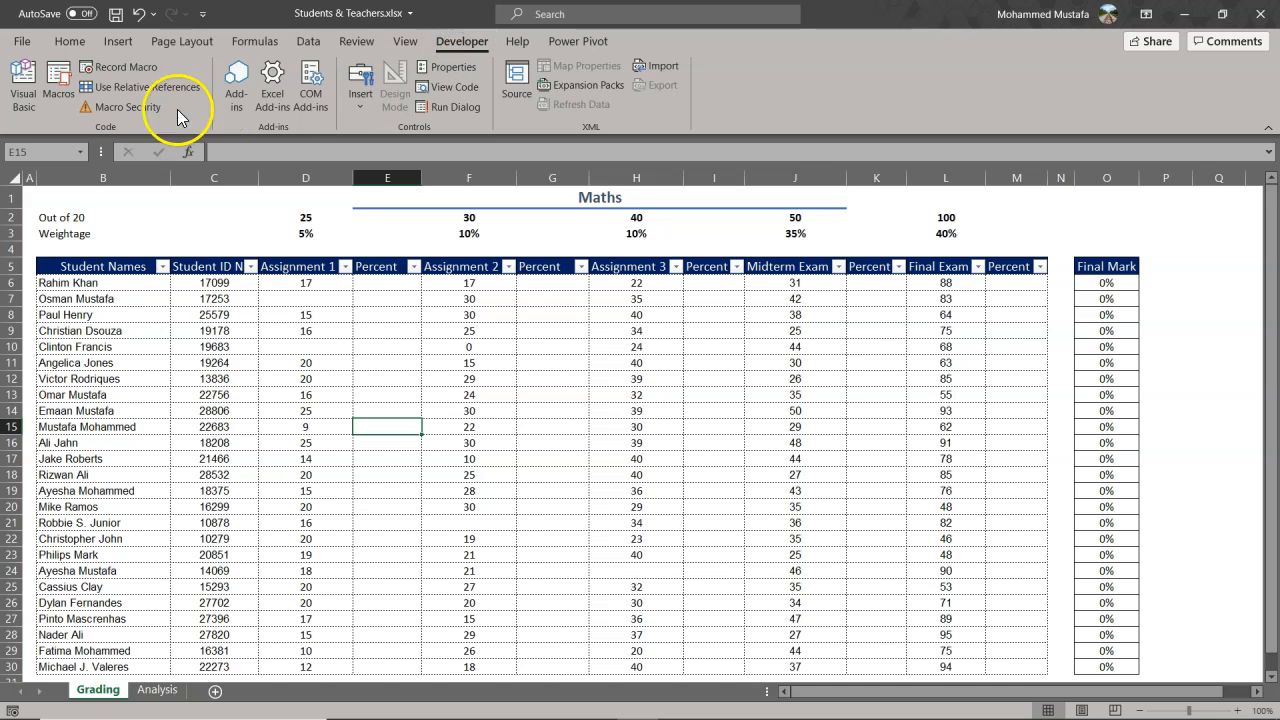
{"action": "left_click", "coordinate": [66, 46]}
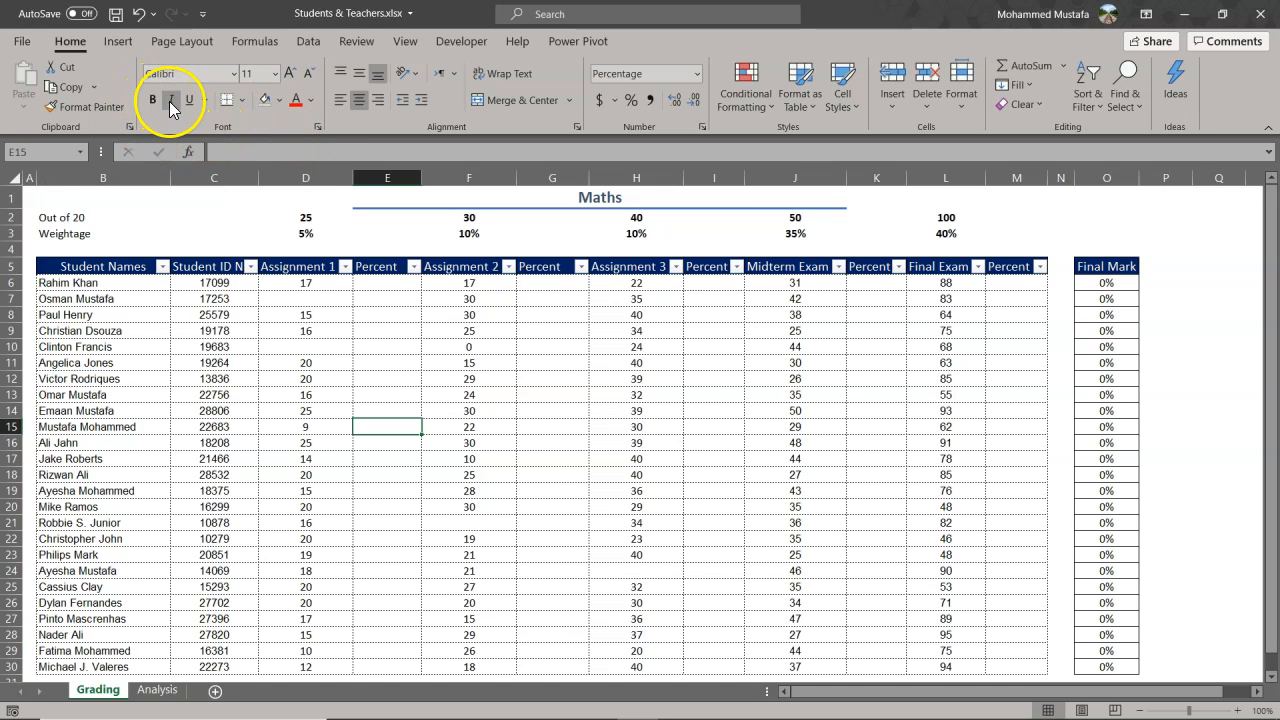
{"action": "left_click", "coordinate": [241, 101]}
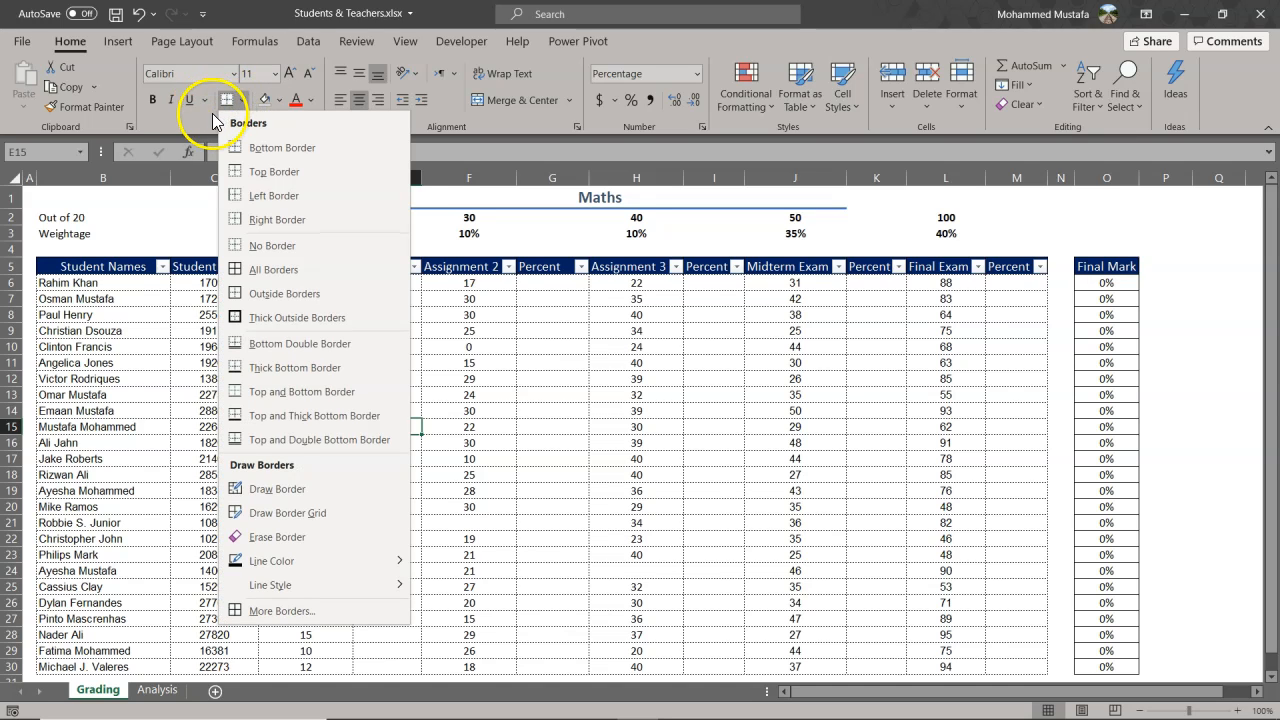
{"action": "left_click", "coordinate": [195, 119]}
{"action": "left_click", "coordinate": [281, 103]}
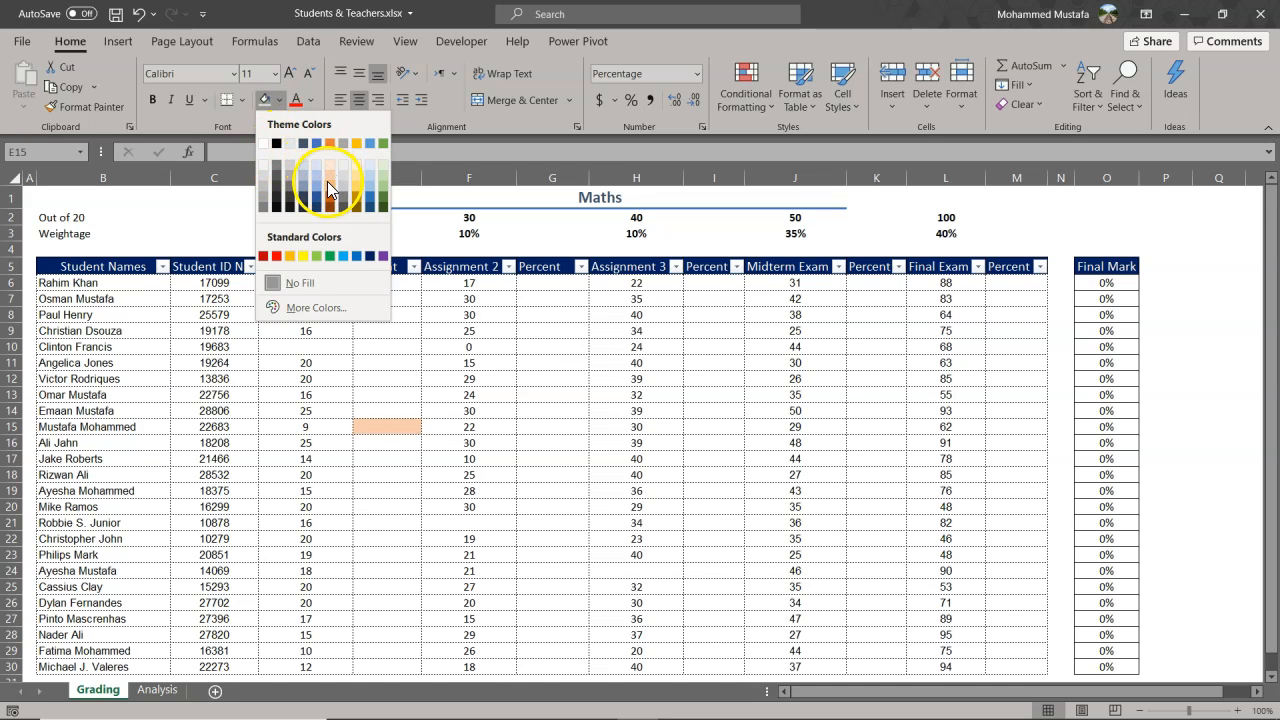
{"action": "left_click", "coordinate": [245, 122]}
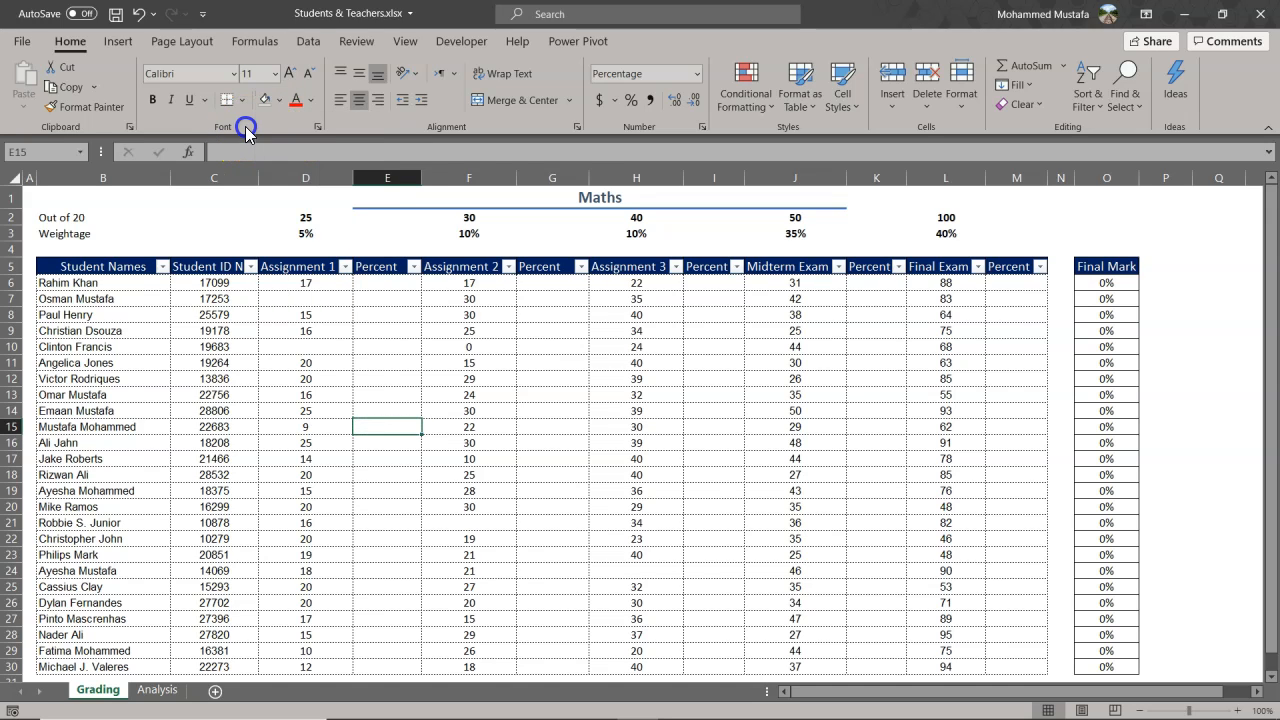
{"action": "left_click", "coordinate": [310, 100]}
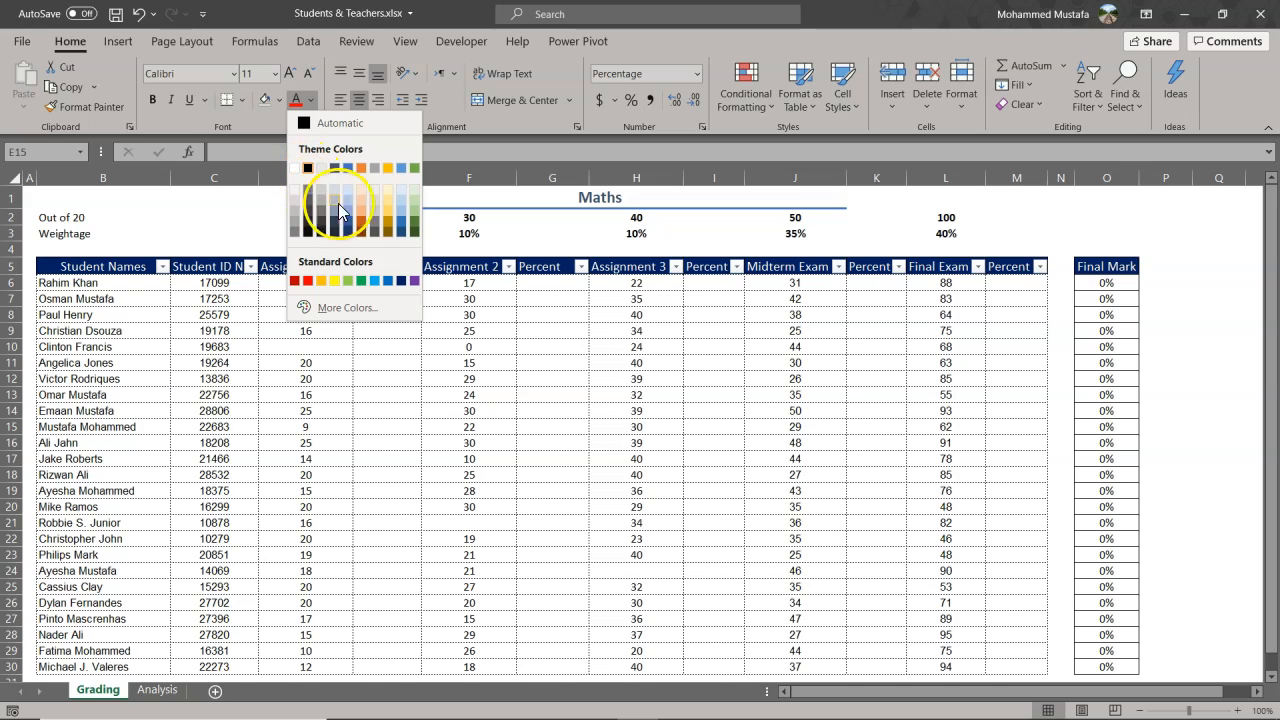
{"action": "left_click", "coordinate": [270, 128]}
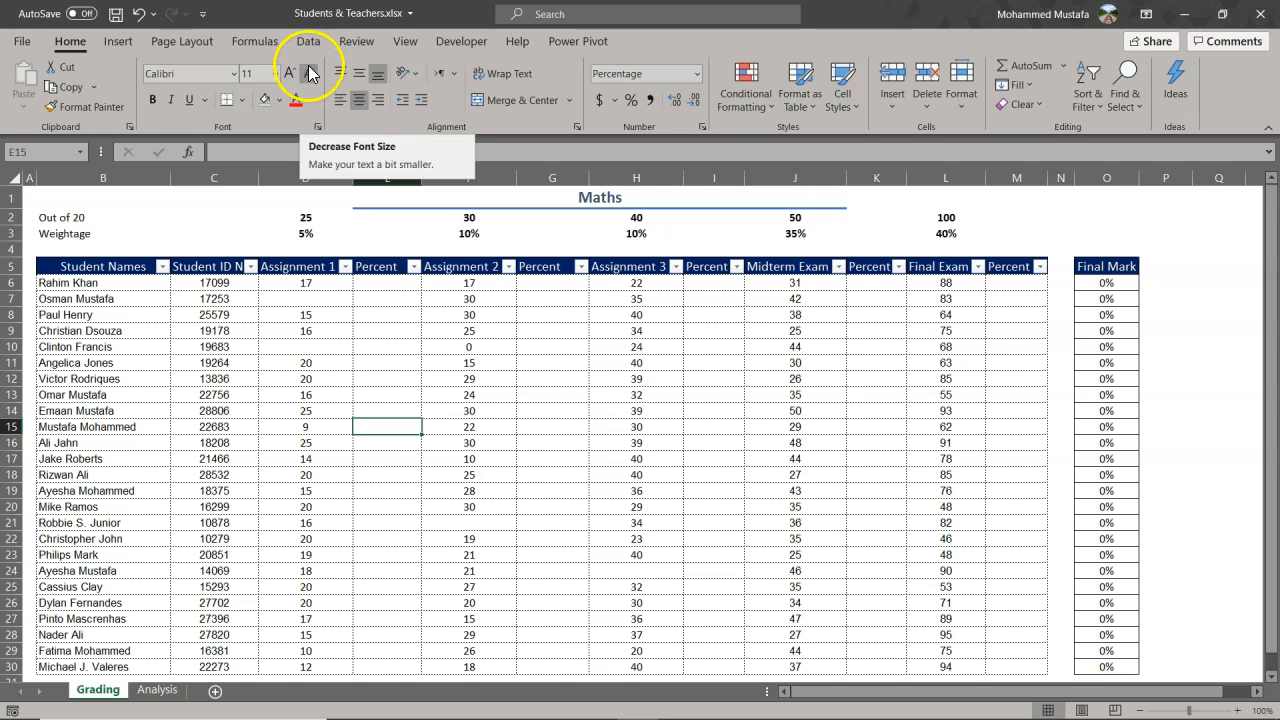
{"action": "left_click", "coordinate": [232, 80]}
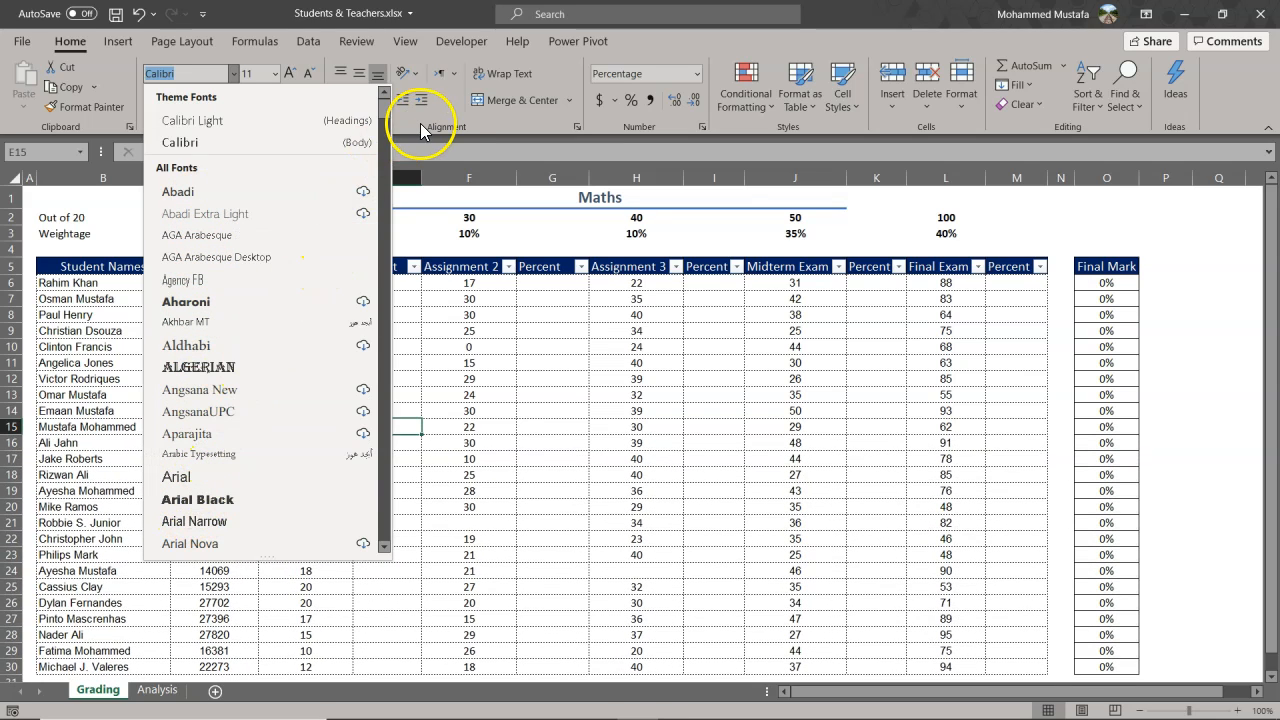
{"action": "left_click", "coordinate": [420, 123]}
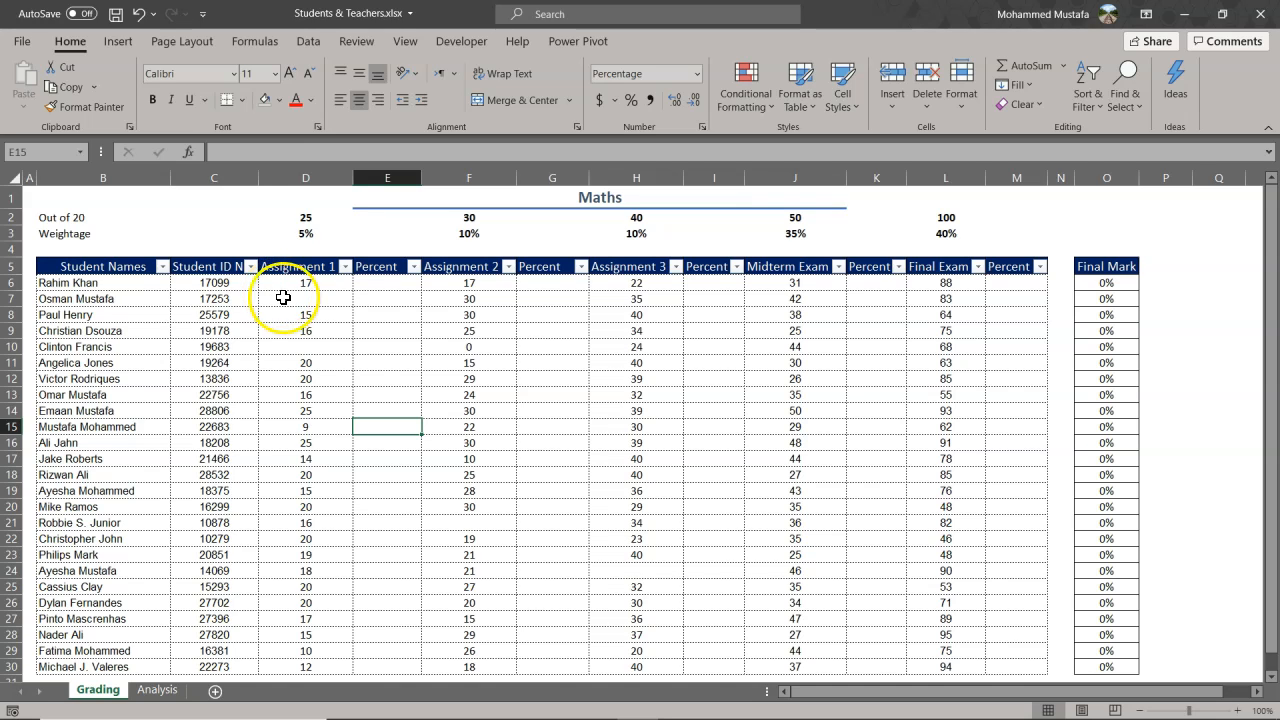
- Examine the student name, student ID, assignment, midterm and final exam columns of the Maths table on the Grading sheet
{"action": "left_click_drag", "start_coordinate": [80, 266], "coordinate": [82, 634]}
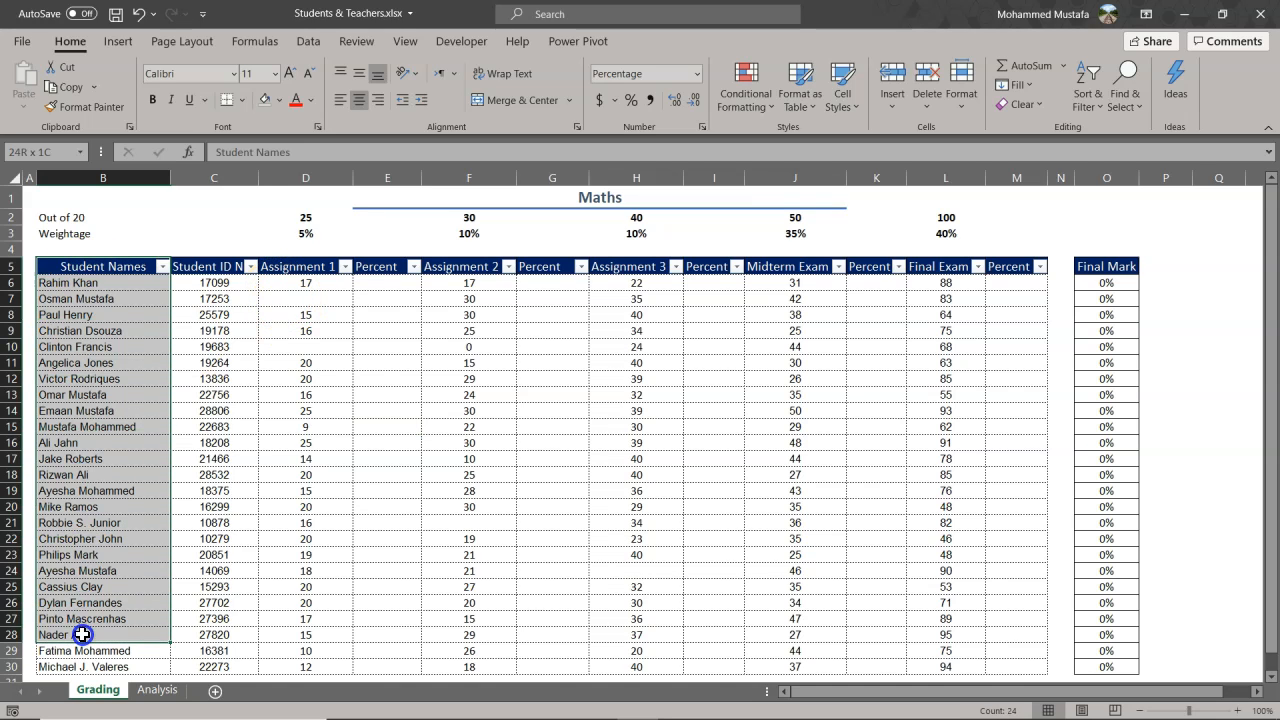
{"action": "left_click_drag", "start_coordinate": [80, 362], "coordinate": [86, 490]}
{"action": "left_click_drag", "start_coordinate": [215, 283], "coordinate": [217, 421]}
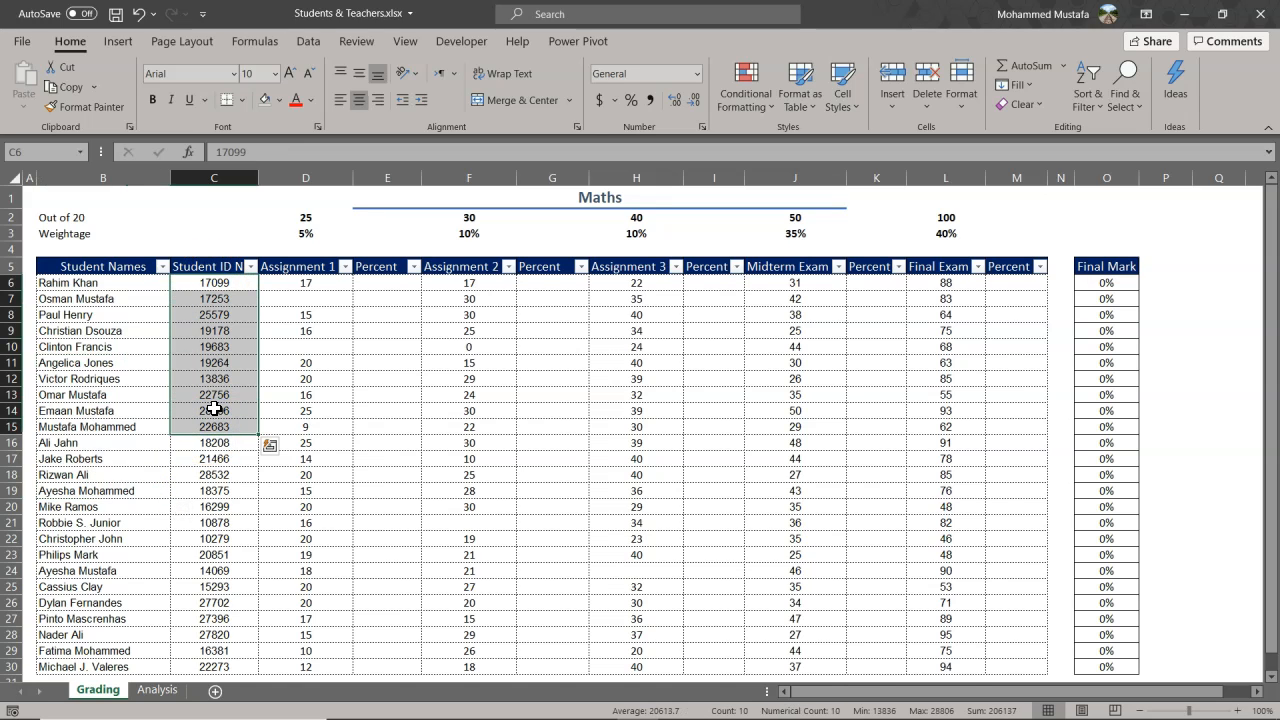
{"action": "left_click_drag", "start_coordinate": [306, 266], "coordinate": [311, 349]}
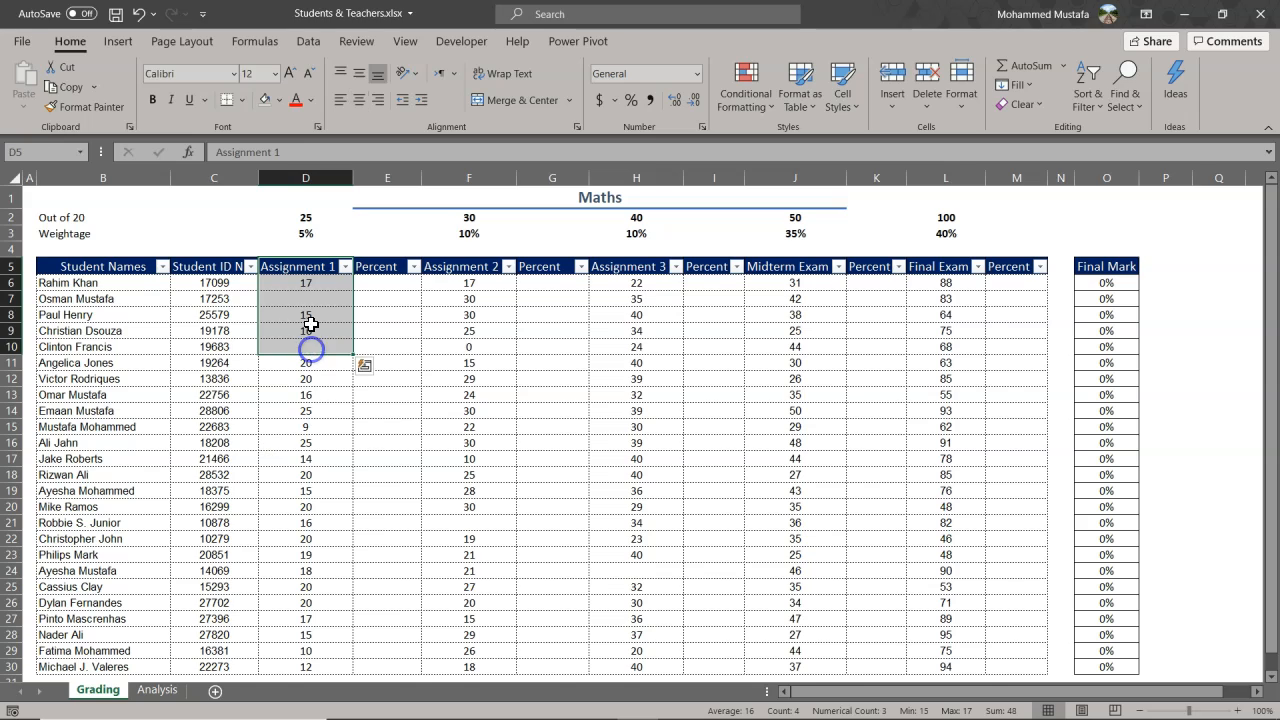
{"action": "left_click", "coordinate": [301, 272]}
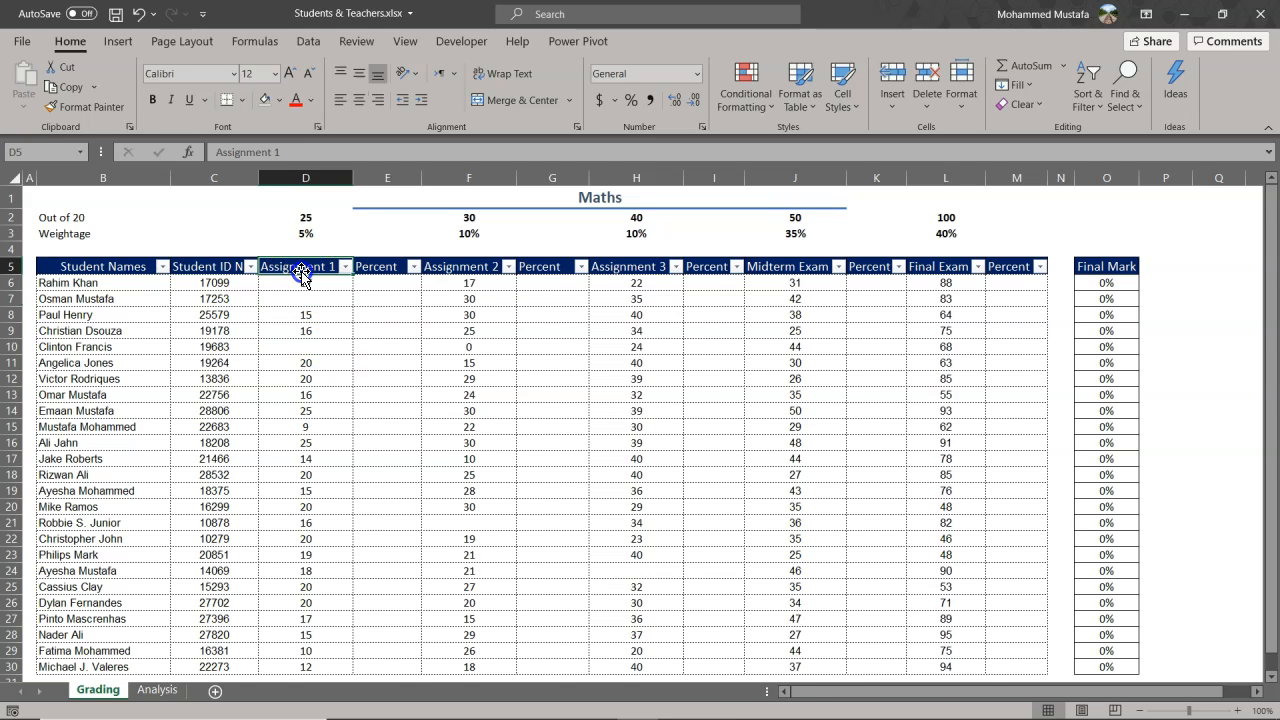
{"action": "left_click", "coordinate": [474, 267]}
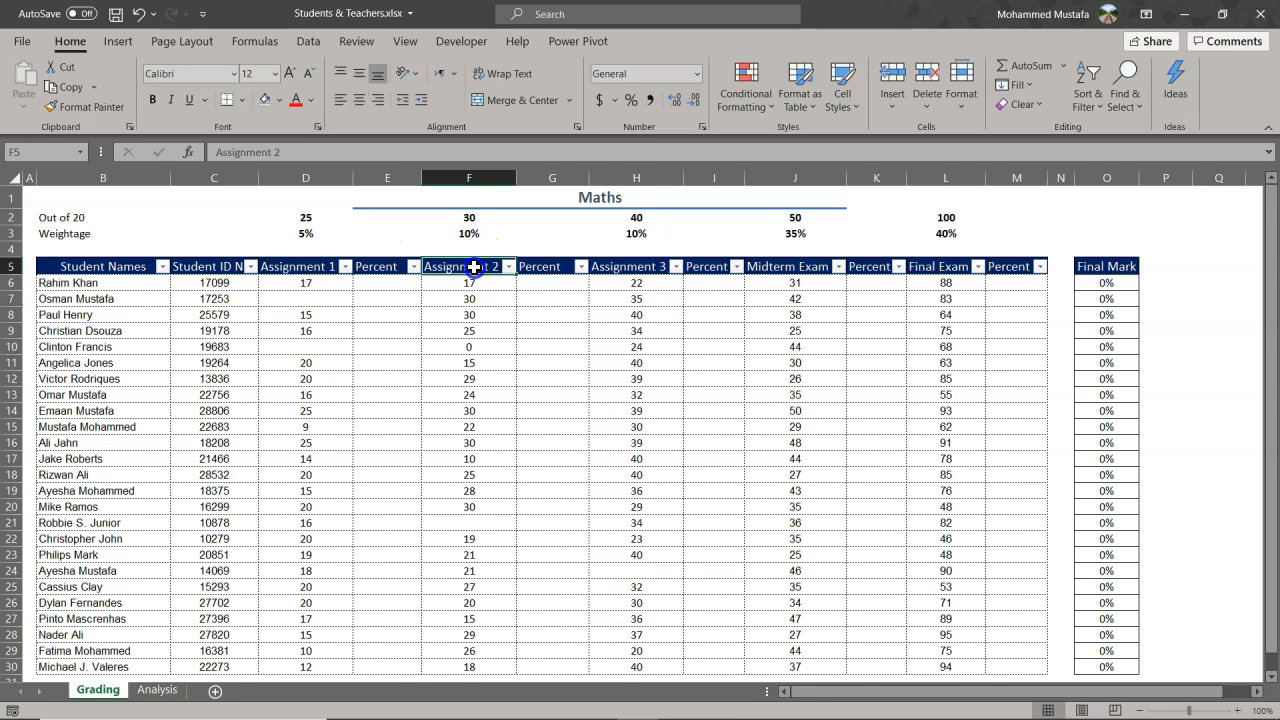
{"action": "left_click", "coordinate": [641, 268]}
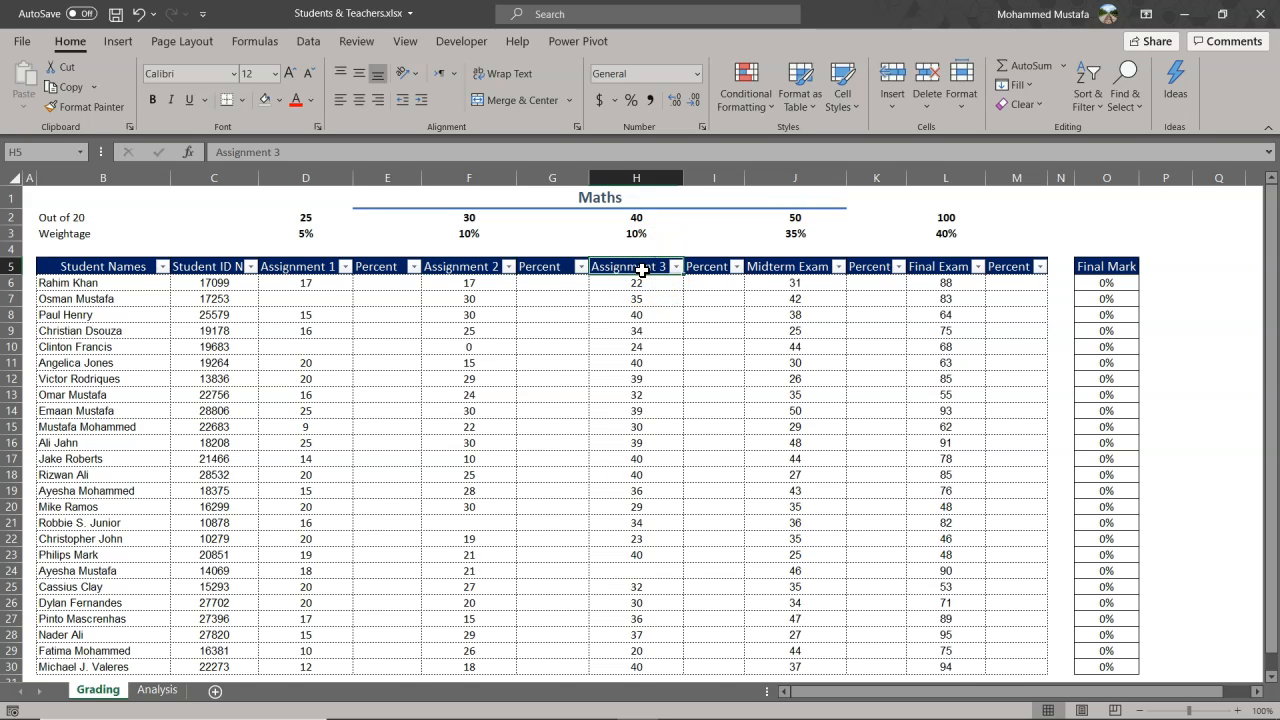
{"action": "left_click", "coordinate": [807, 267]}
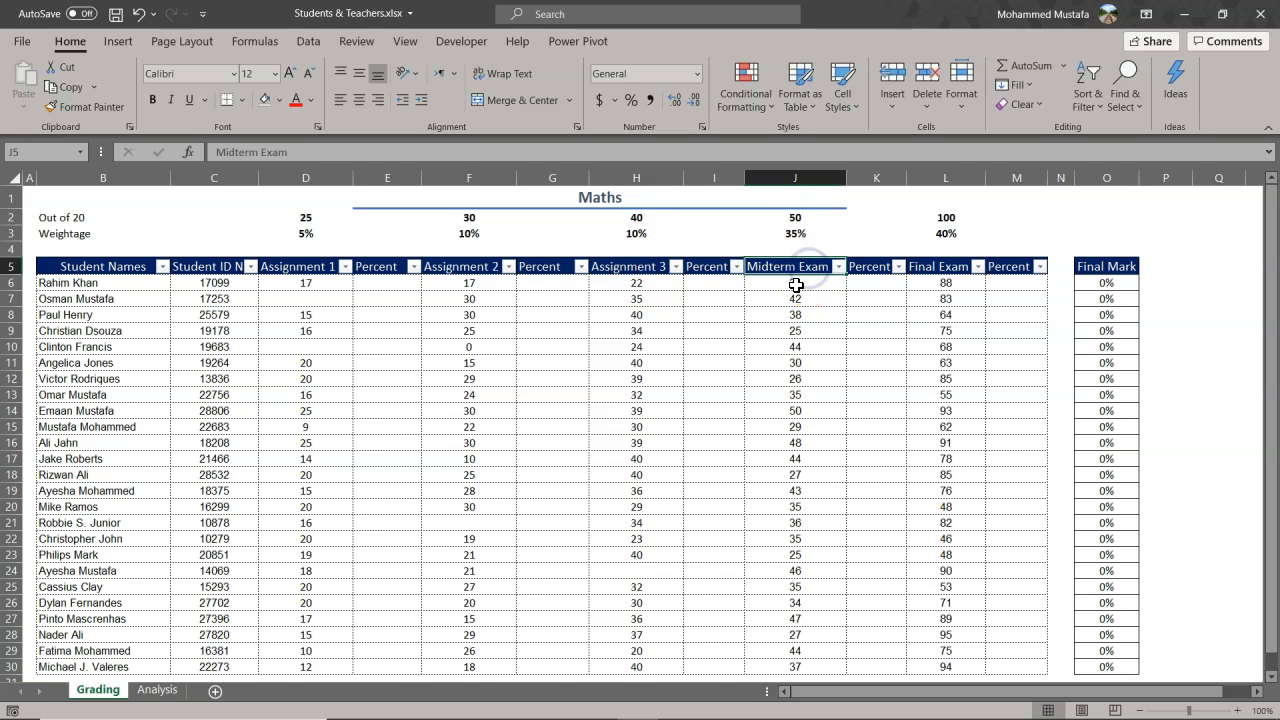
{"action": "left_click", "coordinate": [941, 266]}
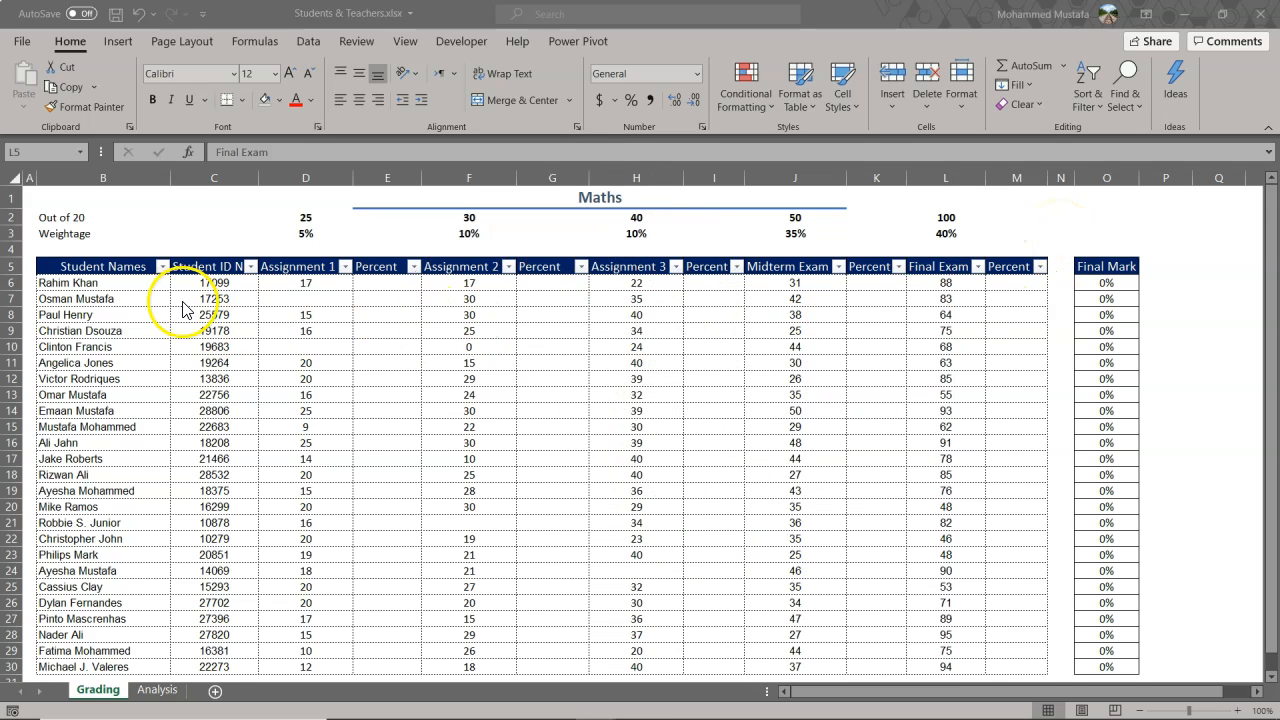
- Review the student marks across the assignment and exam columns, including row 8, and inspect the Final Mark formula in O6
{"action": "left_click", "coordinate": [138, 287]}
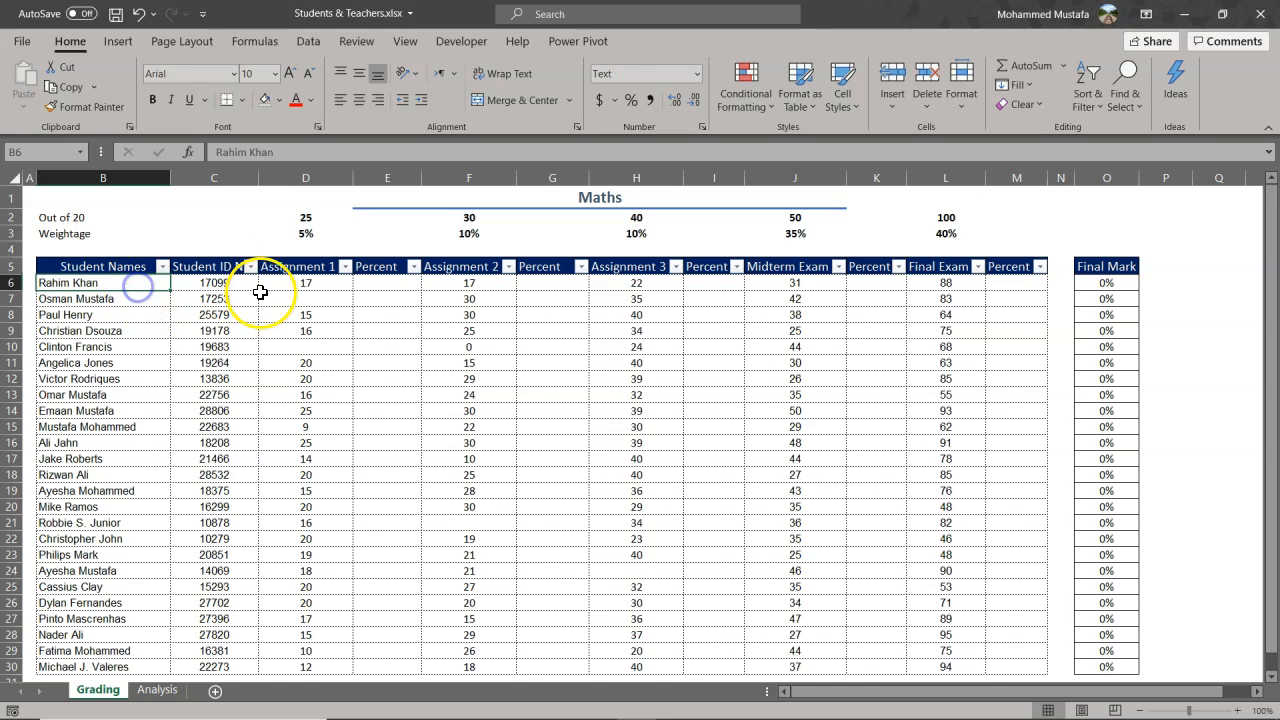
{"action": "left_click", "coordinate": [305, 270]}
{"action": "left_click", "coordinate": [458, 270]}
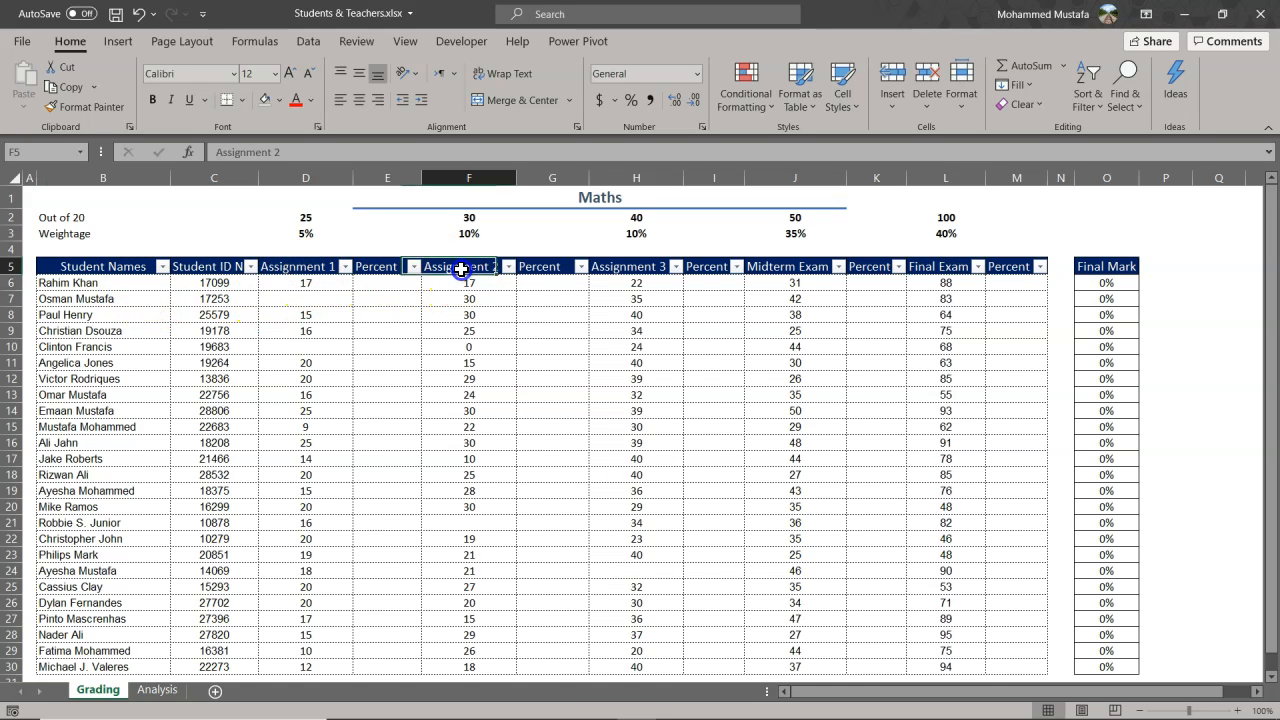
{"action": "left_click", "coordinate": [628, 268]}
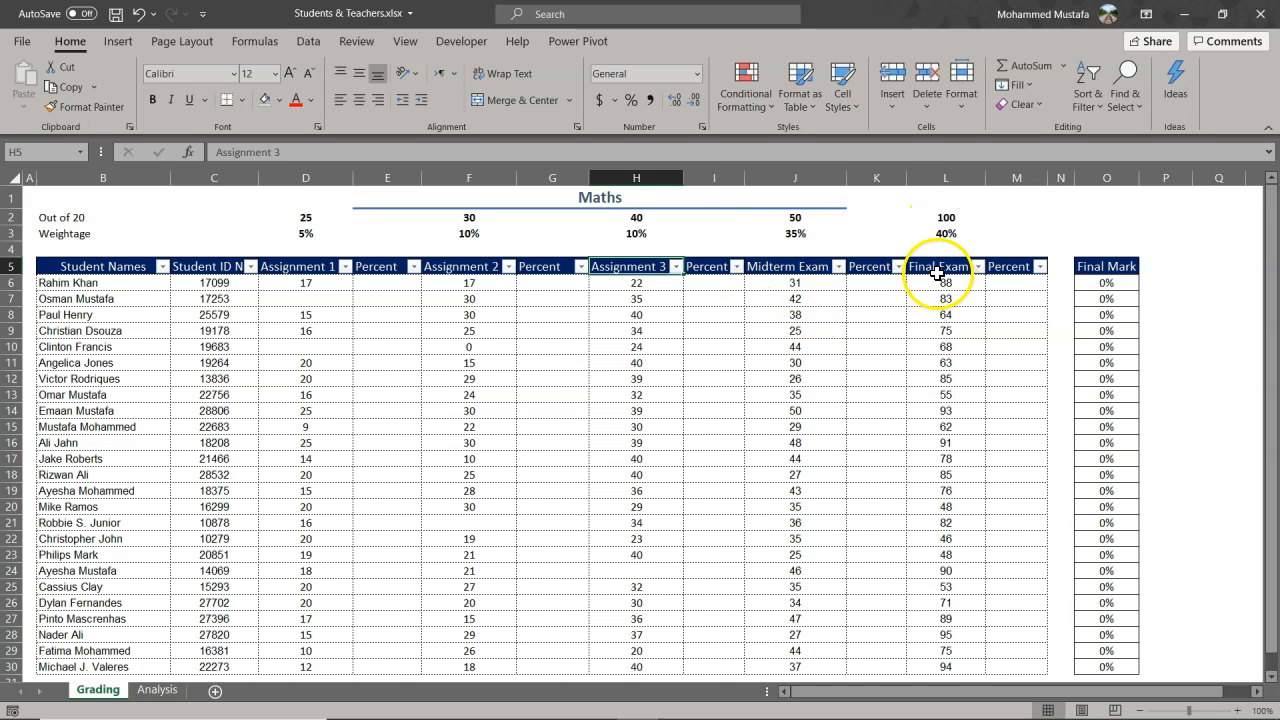
{"action": "left_click_drag", "start_coordinate": [281, 317], "coordinate": [870, 316]}
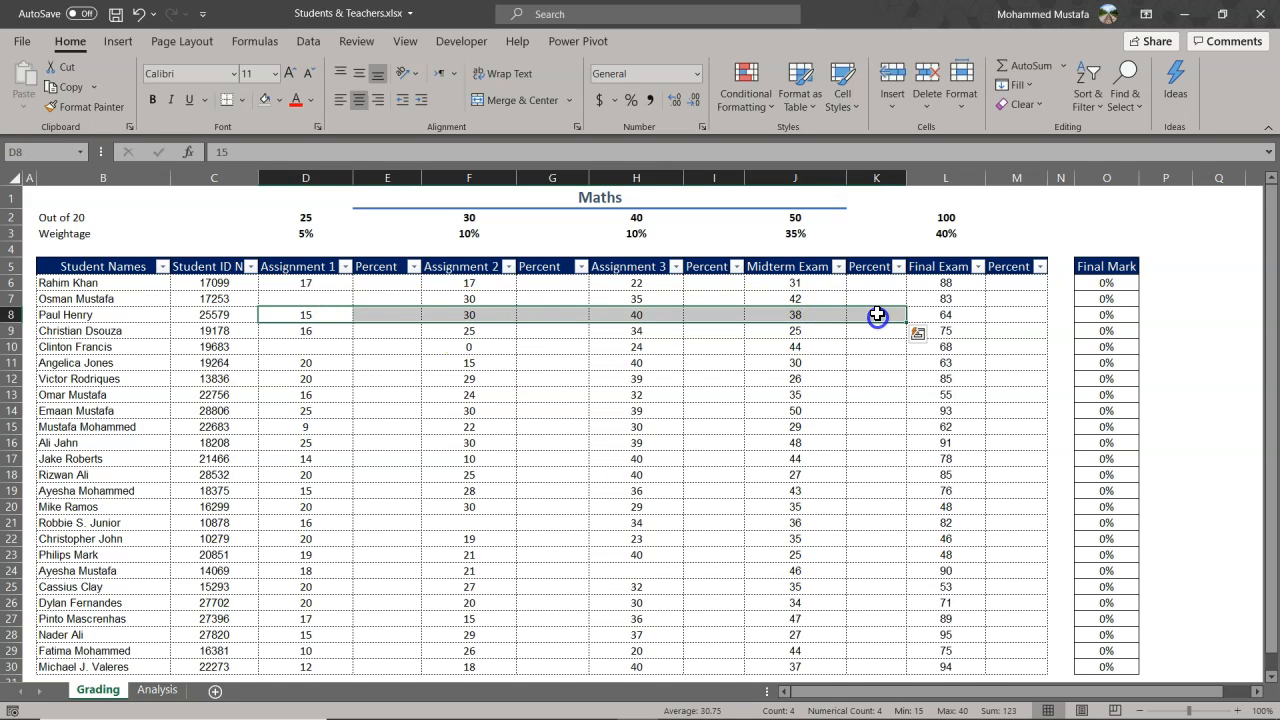
{"action": "left_click", "coordinate": [311, 316]}
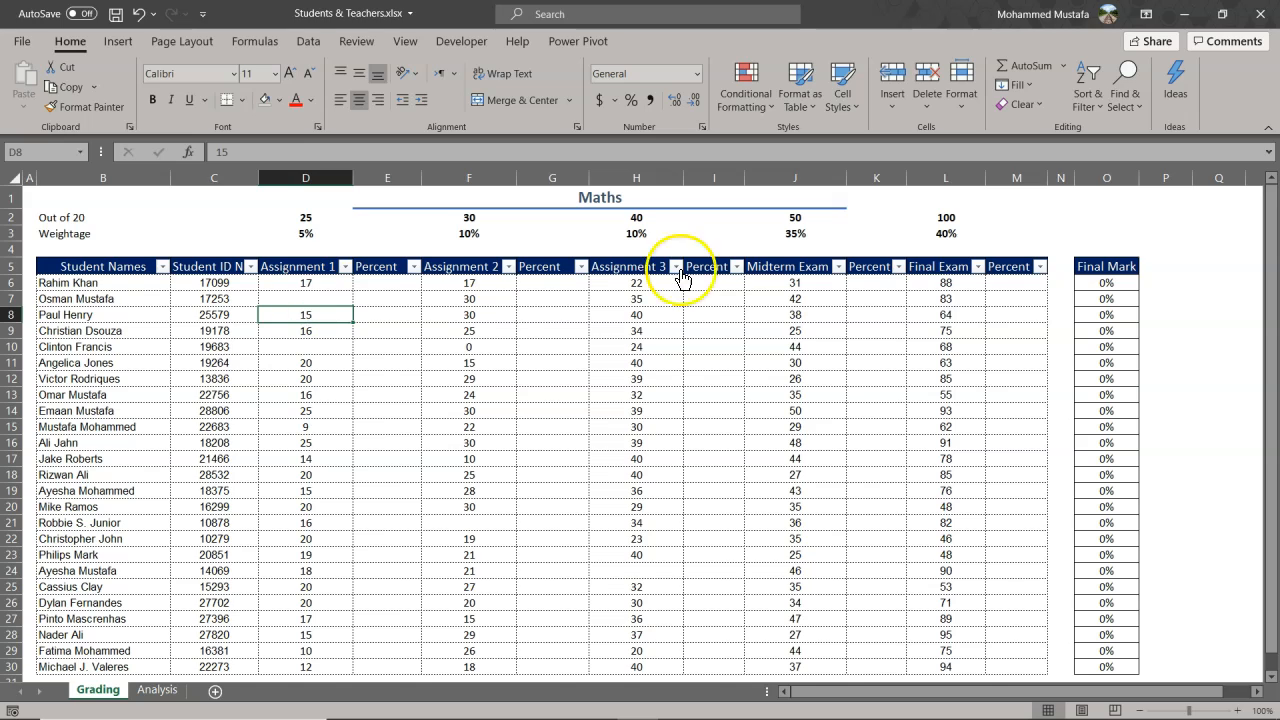
{"action": "left_click", "coordinate": [1111, 283]}
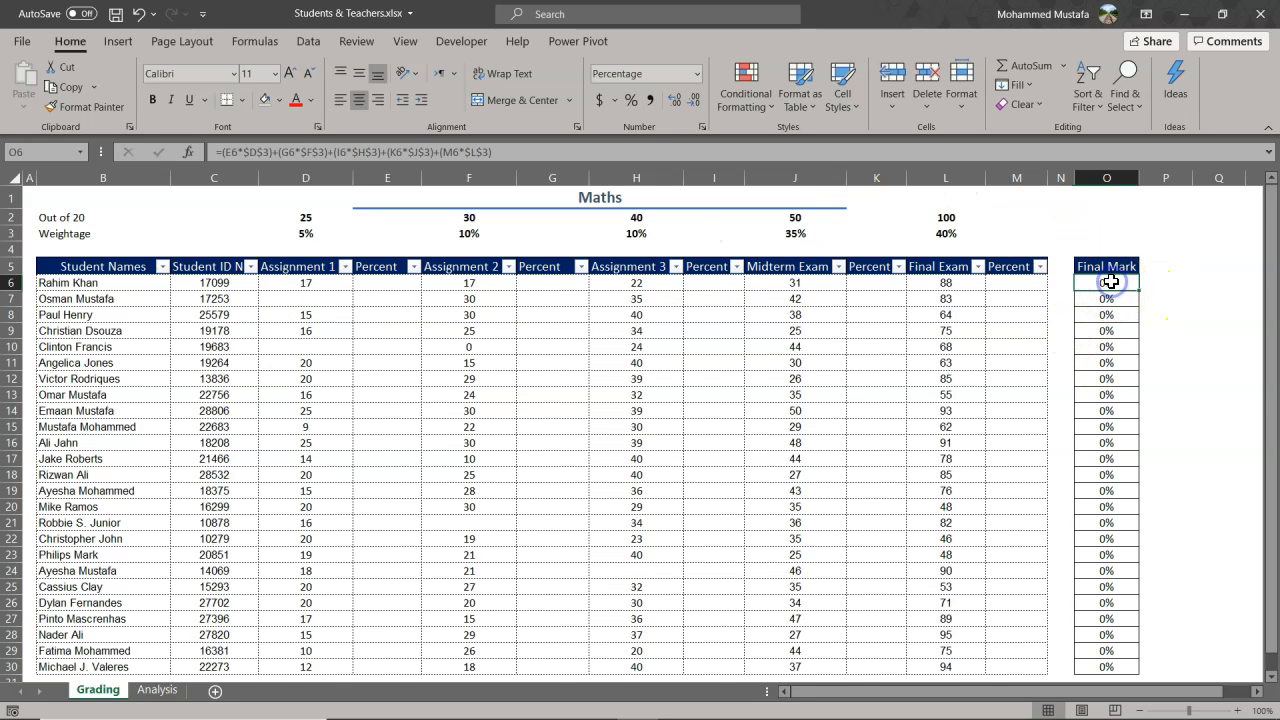
- Examine the weightage in row 3 for each assignment, the midterm exam and the final exam
{"action": "left_click", "coordinate": [309, 267]}
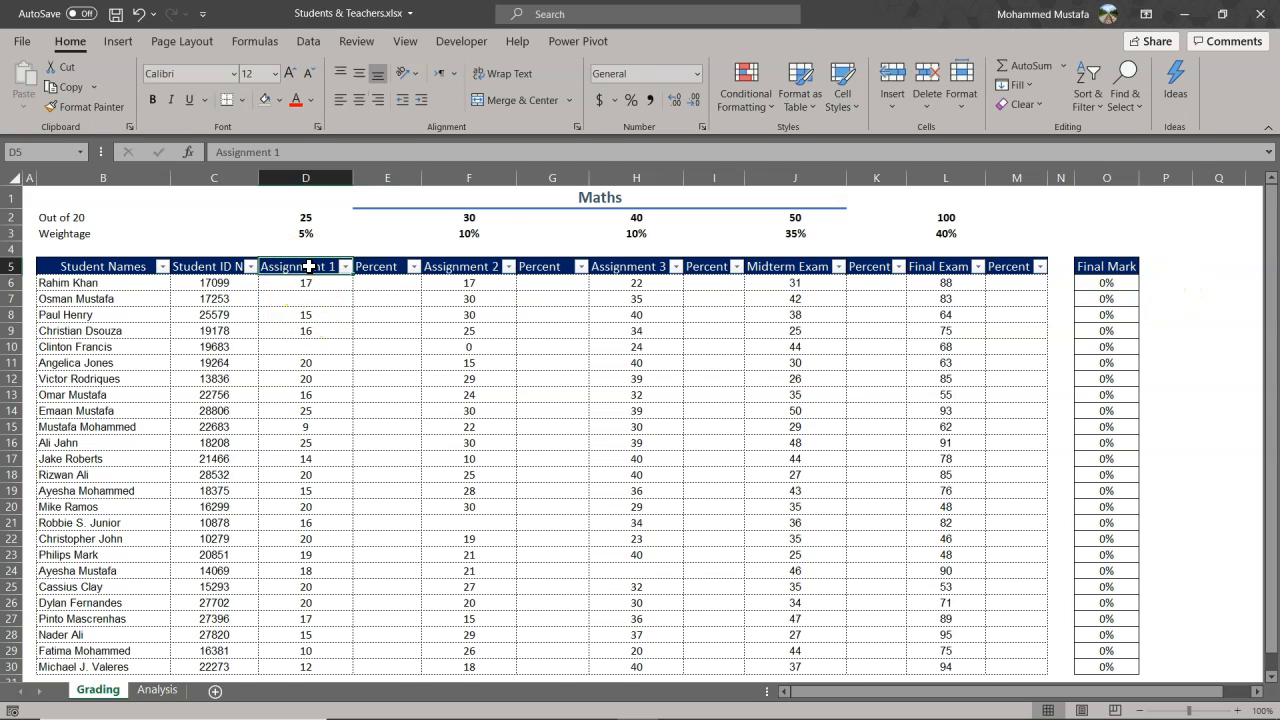
{"action": "left_click", "coordinate": [306, 231]}
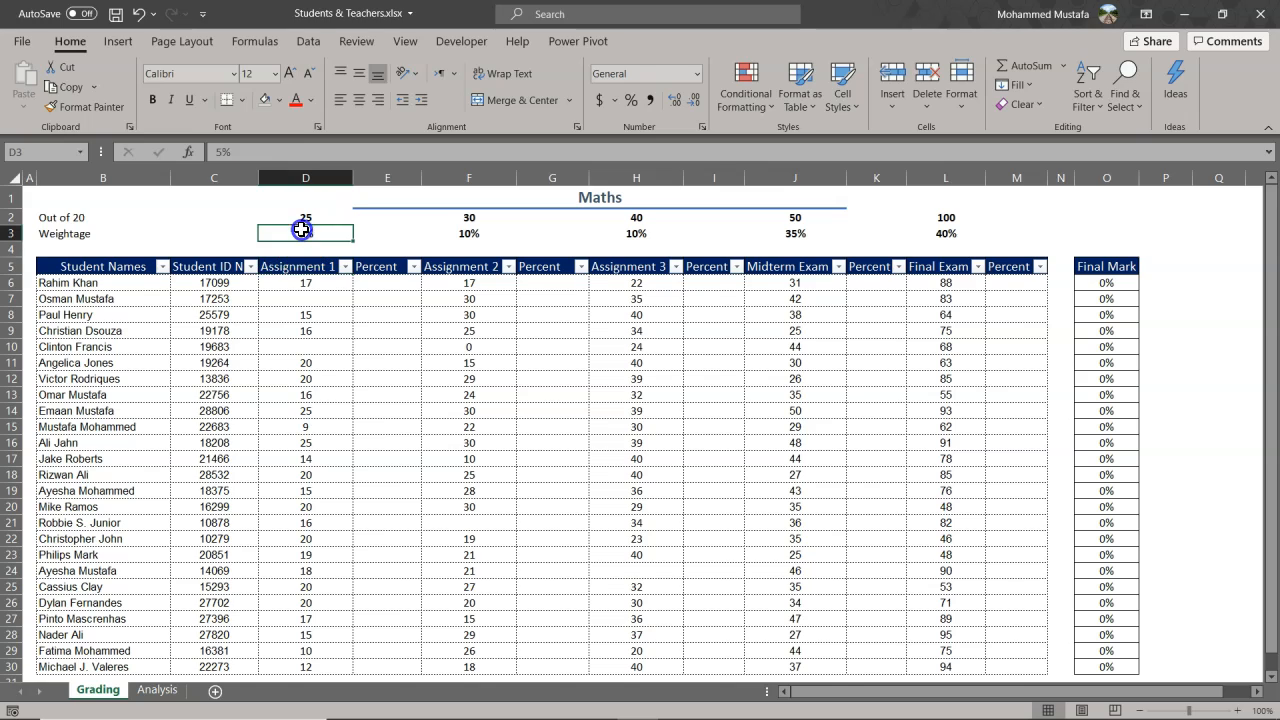
{"action": "left_click", "coordinate": [470, 273]}
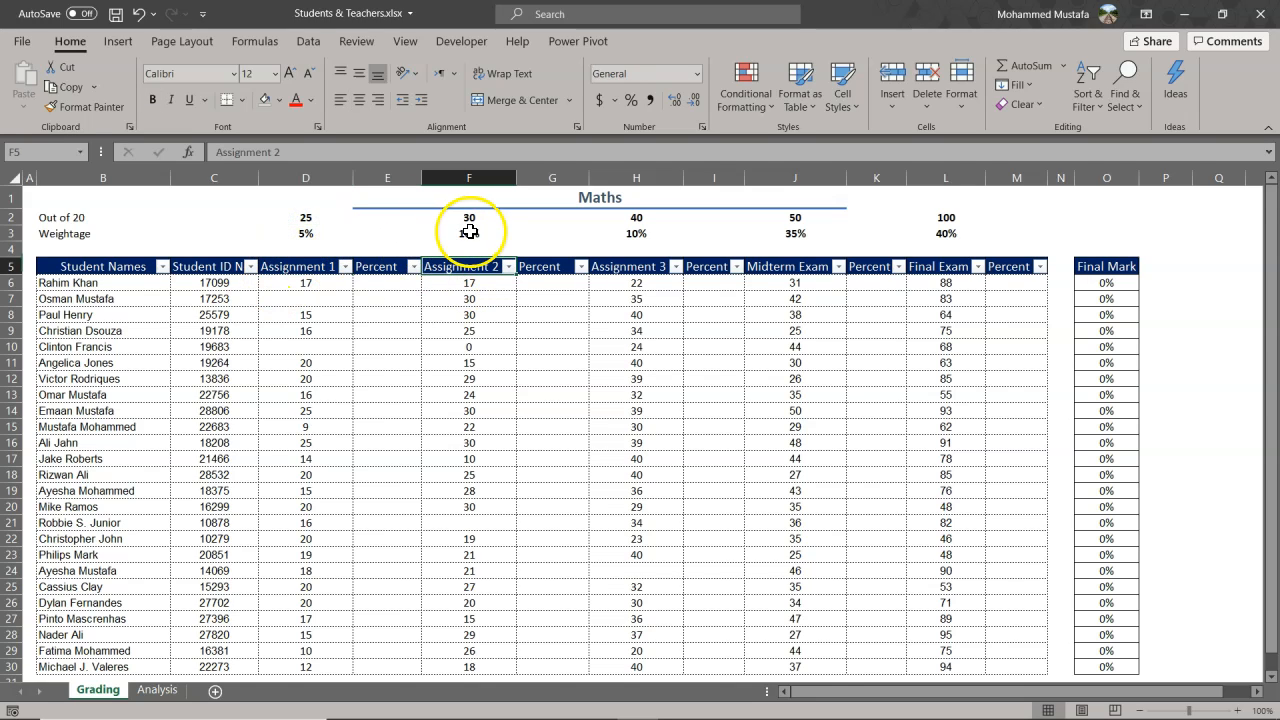
{"action": "left_click", "coordinate": [469, 232]}
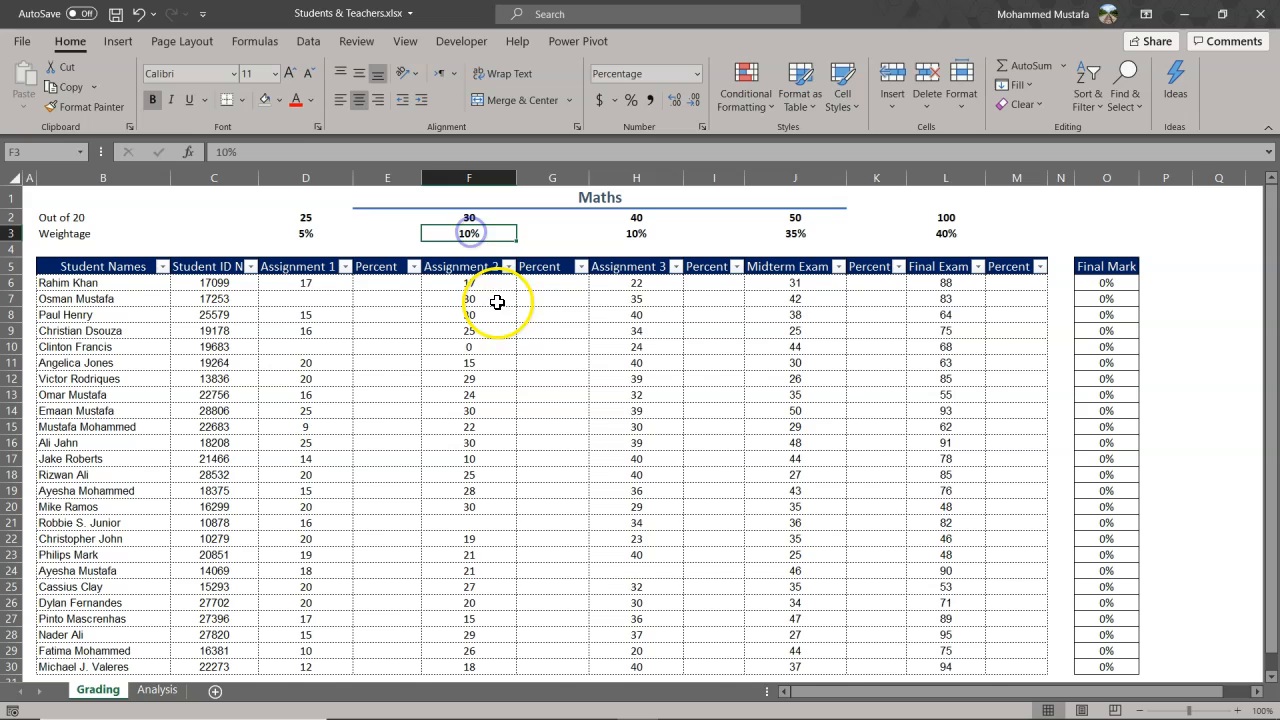
{"action": "left_click", "coordinate": [628, 267]}
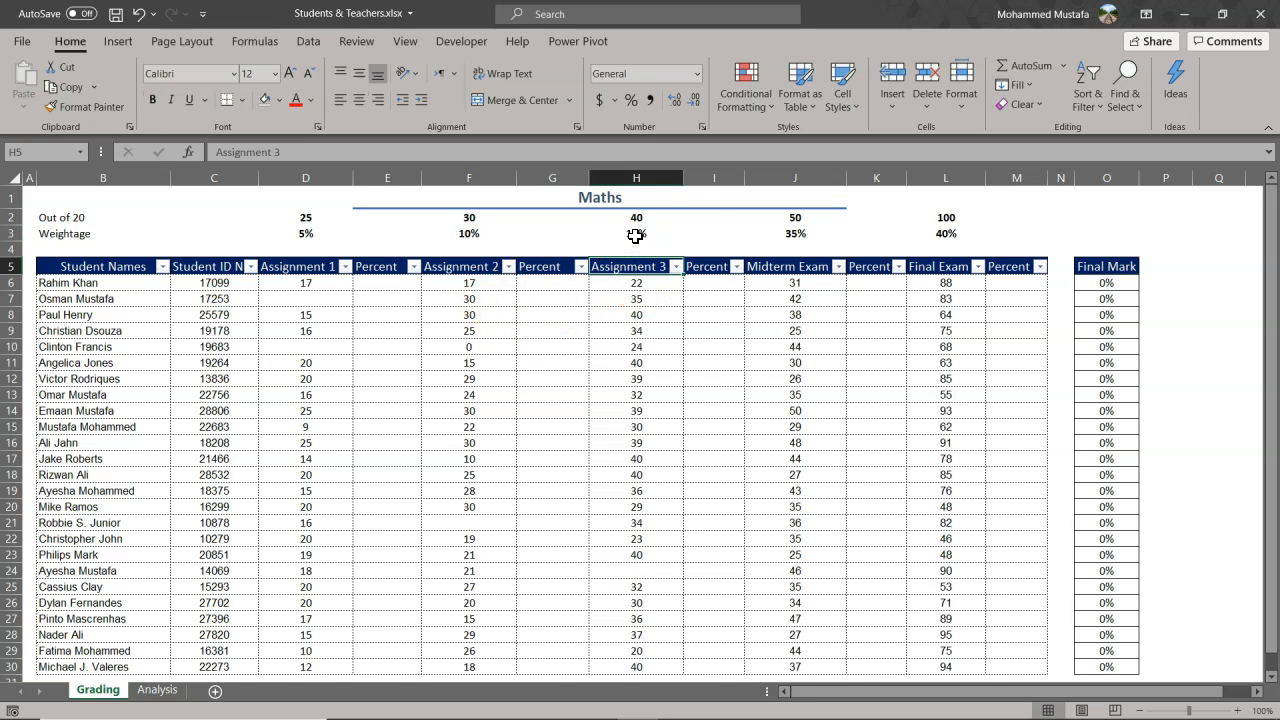
{"action": "left_click", "coordinate": [635, 235]}
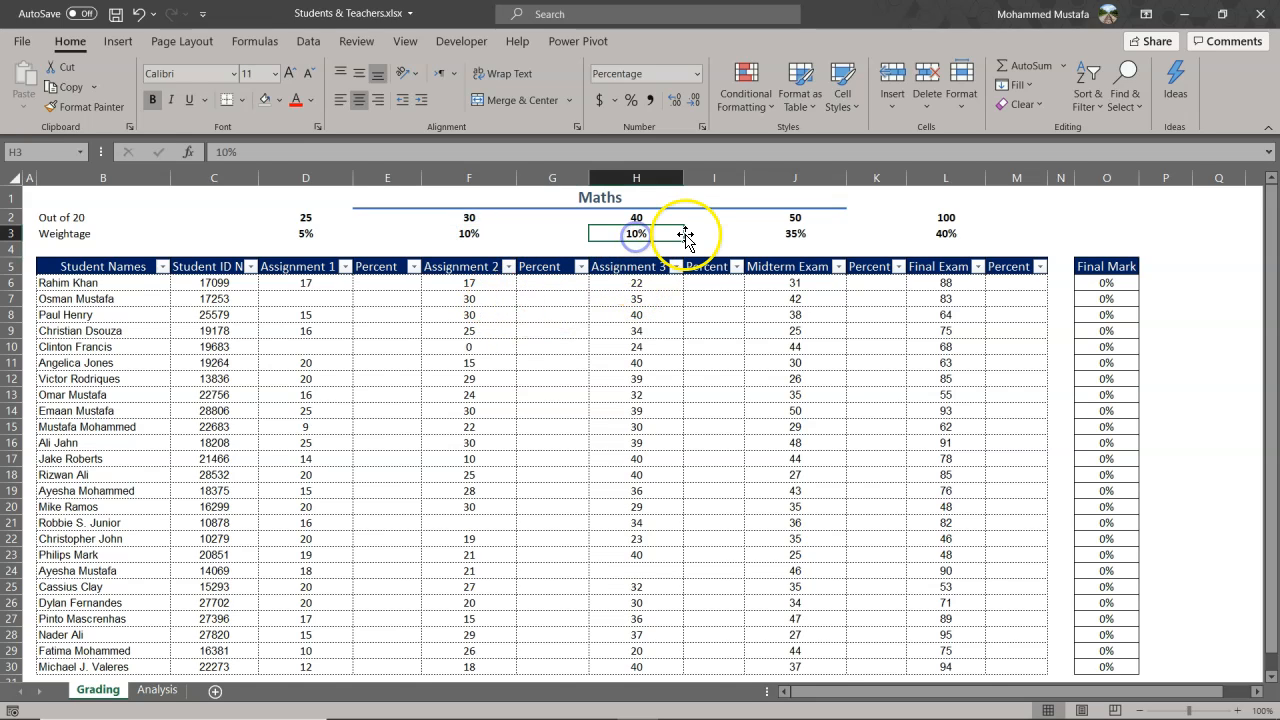
{"action": "left_click", "coordinate": [780, 269]}
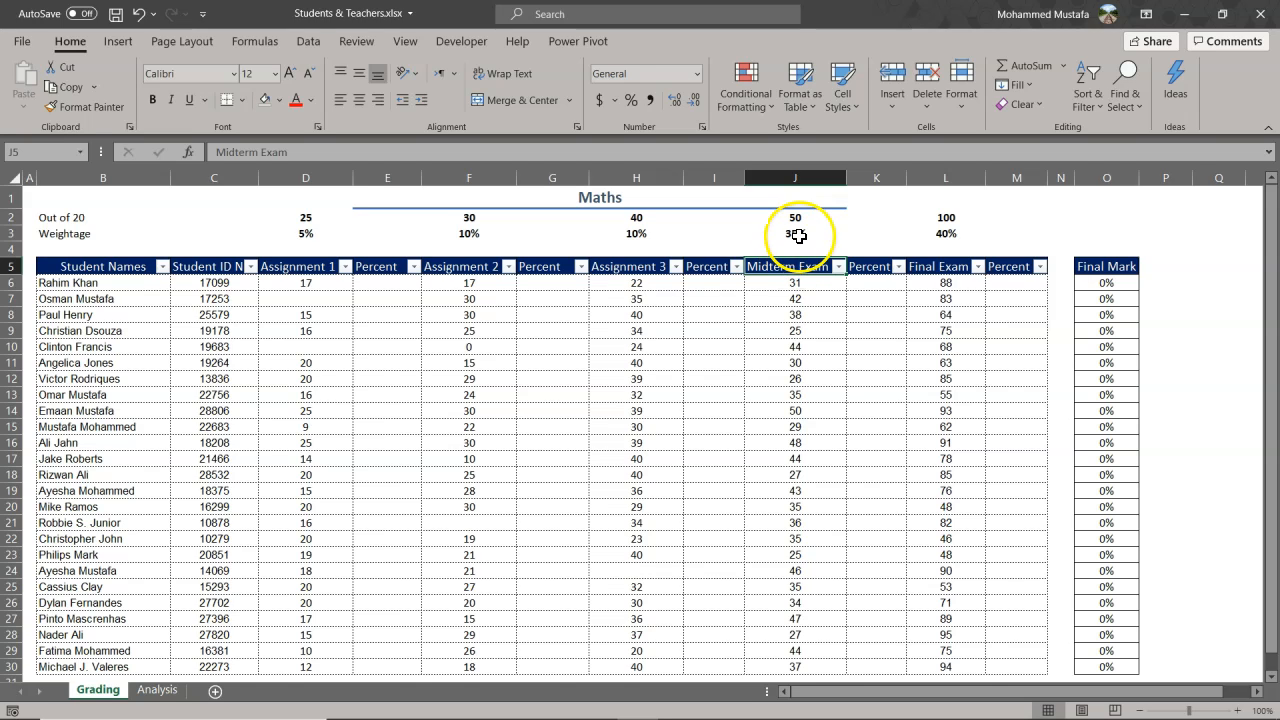
{"action": "left_click", "coordinate": [799, 235]}
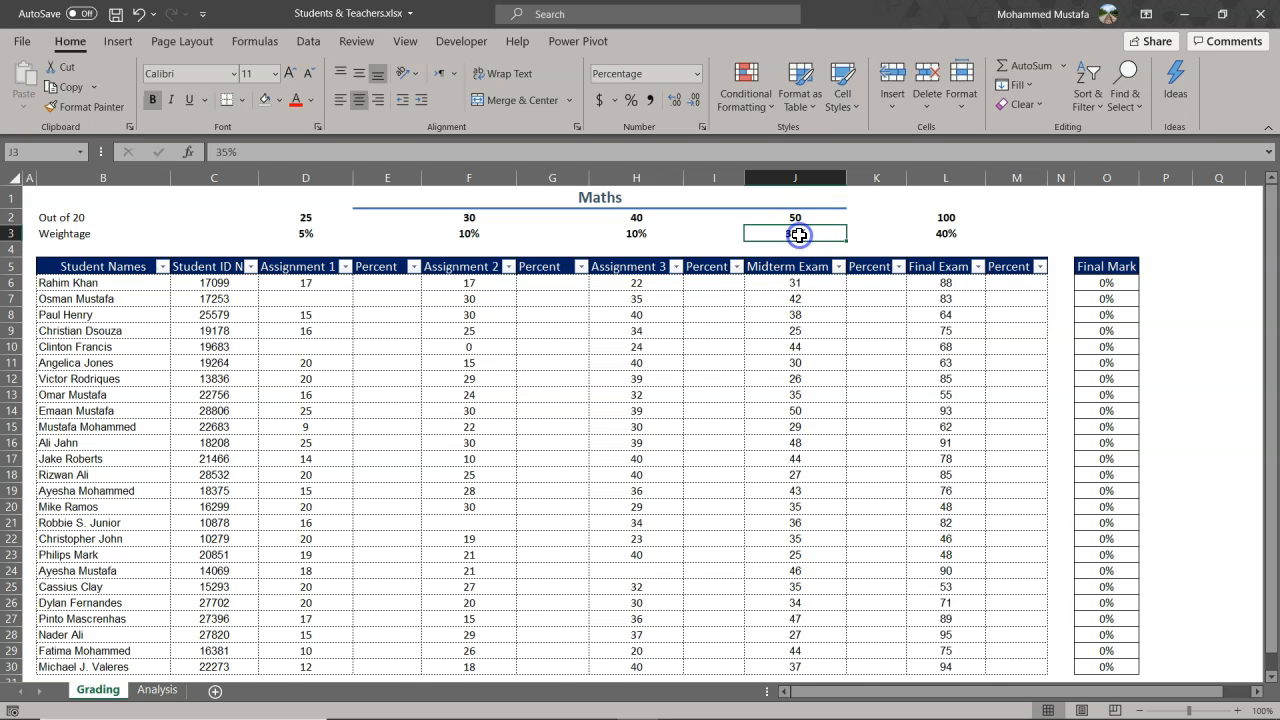
{"action": "left_click", "coordinate": [932, 268]}
{"action": "left_click", "coordinate": [949, 233]}
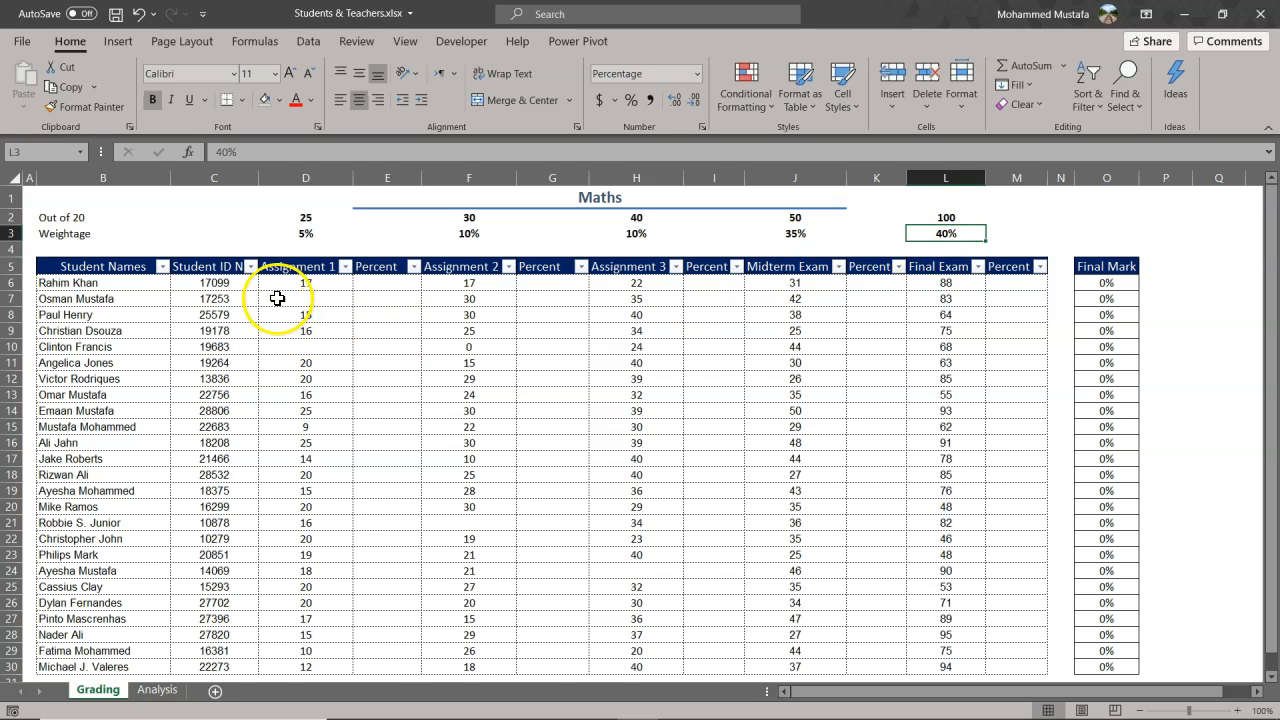
- Review the maximum marks in row 2 for the assignments and exams, along with the upper cells of the Final Mark column
{"action": "left_click_drag", "start_coordinate": [286, 267], "coordinate": [639, 356]}
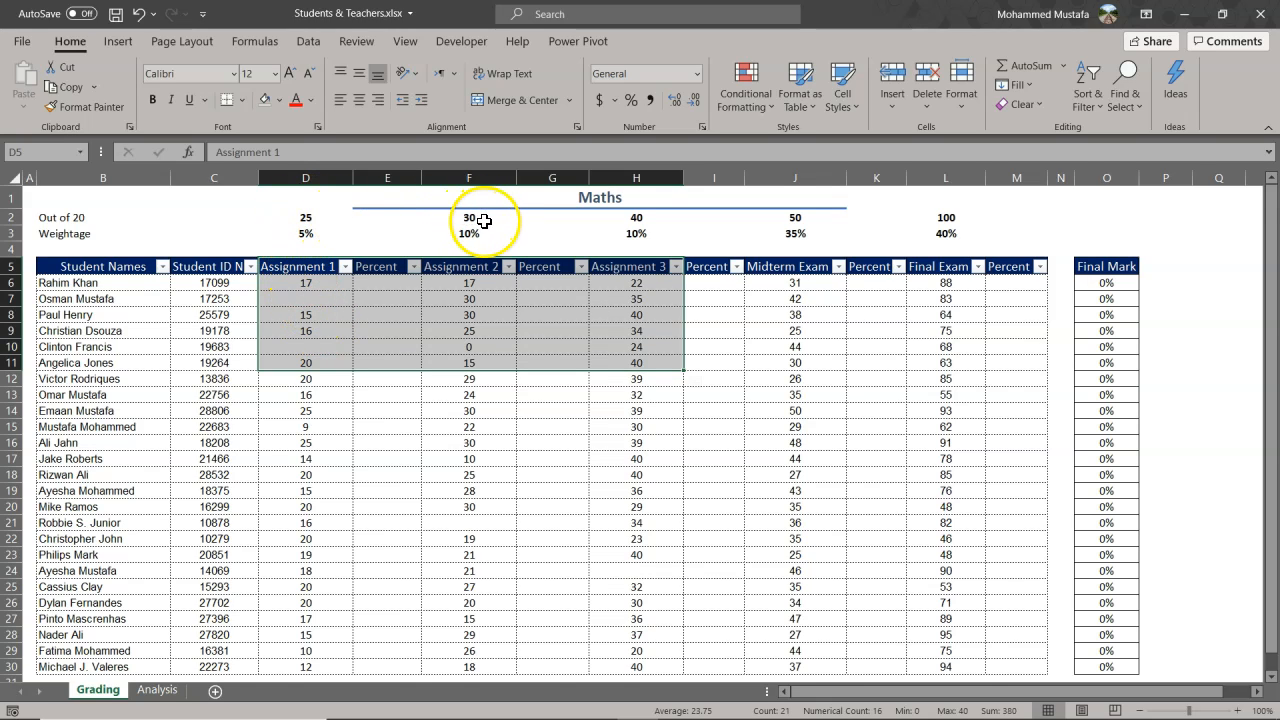
{"action": "left_click", "coordinate": [642, 221]}
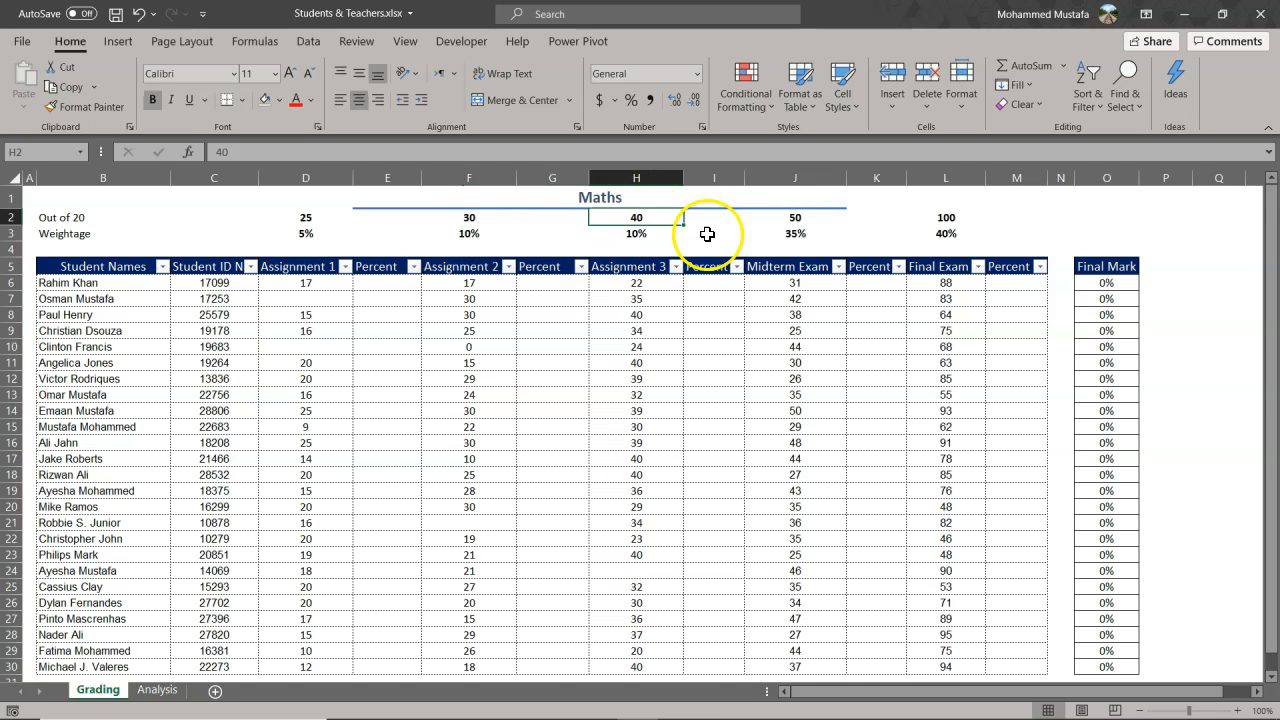
{"action": "left_click", "coordinate": [796, 219]}
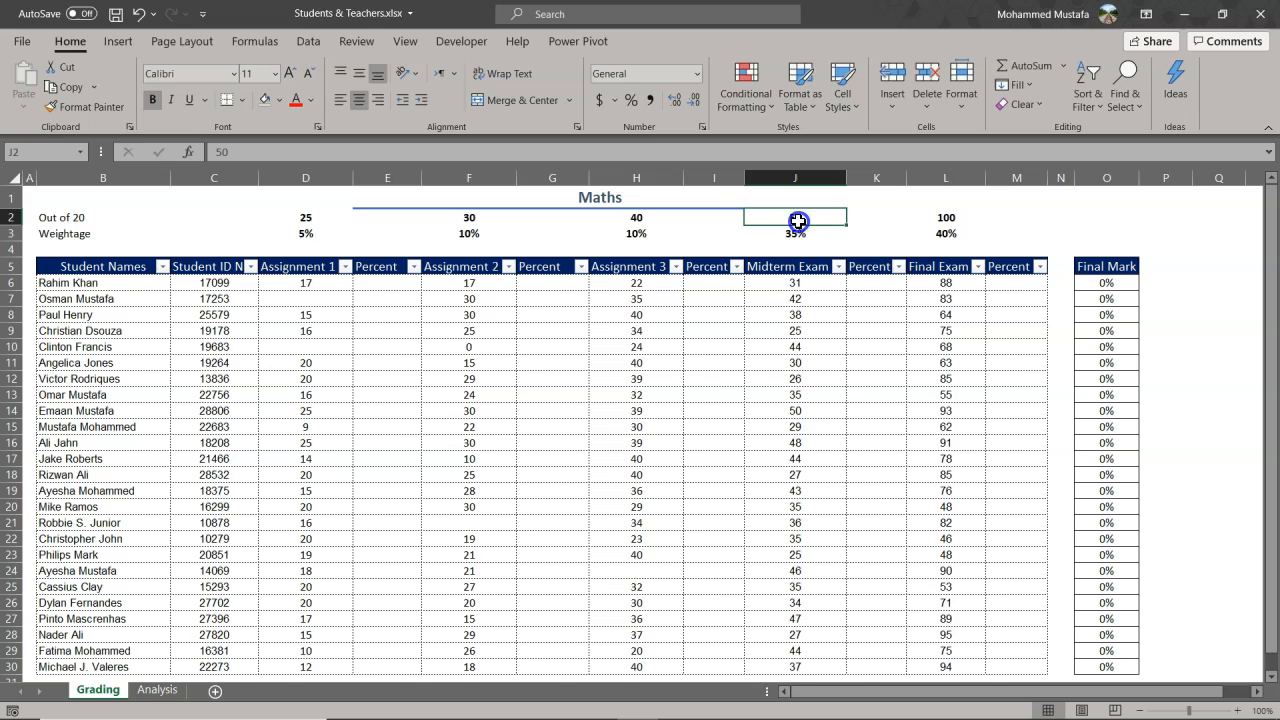
{"action": "left_click", "coordinate": [954, 221]}
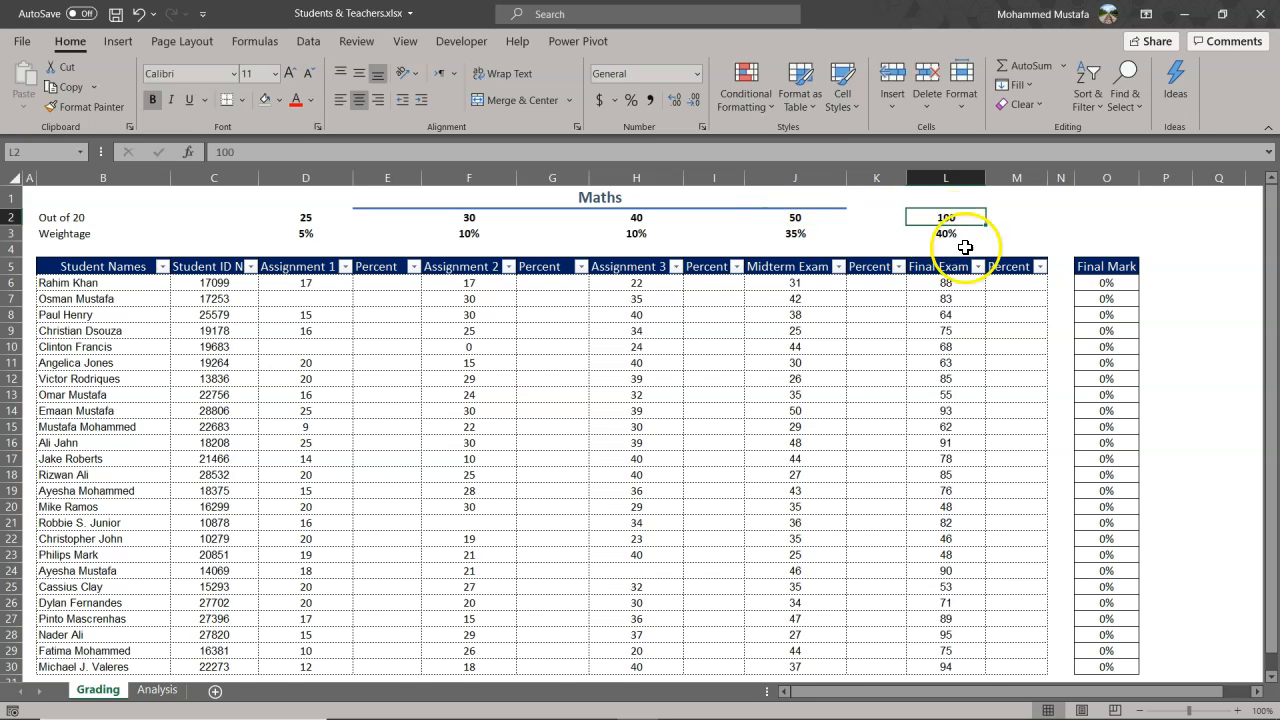
{"action": "left_click_drag", "start_coordinate": [1106, 283], "coordinate": [1109, 360]}
{"action": "left_click_drag", "start_coordinate": [1108, 288], "coordinate": [1110, 367]}
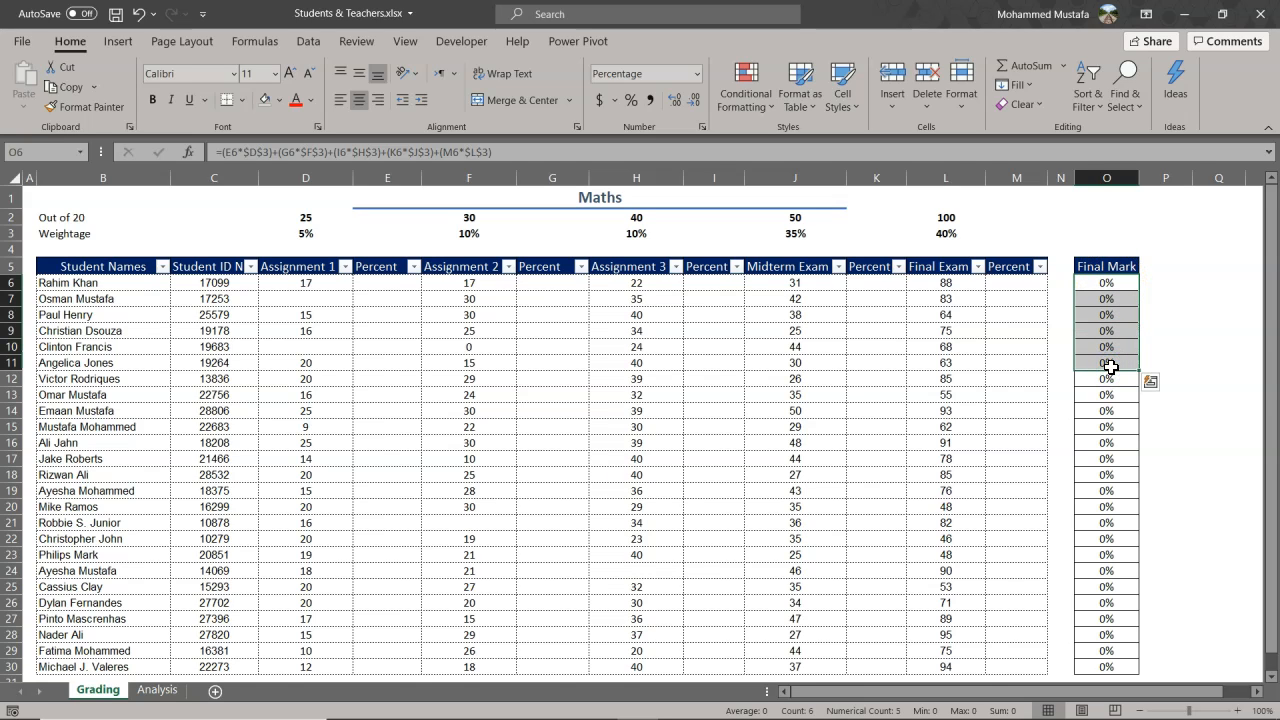
- Compare the combined weightage of the midterm and final exams with that of the three assignments
{"action": "left_click", "coordinate": [310, 218]}
{"action": "left_click", "coordinate": [310, 265]}
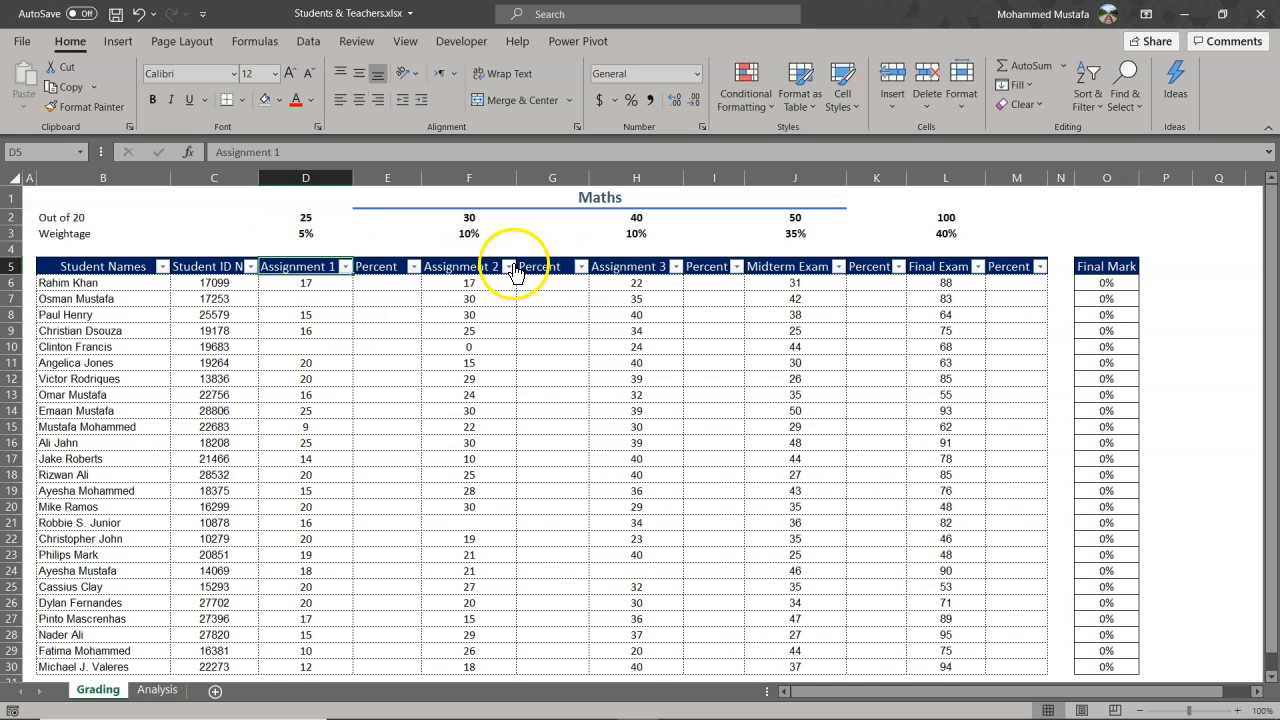
{"action": "left_click", "coordinate": [783, 262]}
{"action": "left_click", "coordinate": [790, 236]}
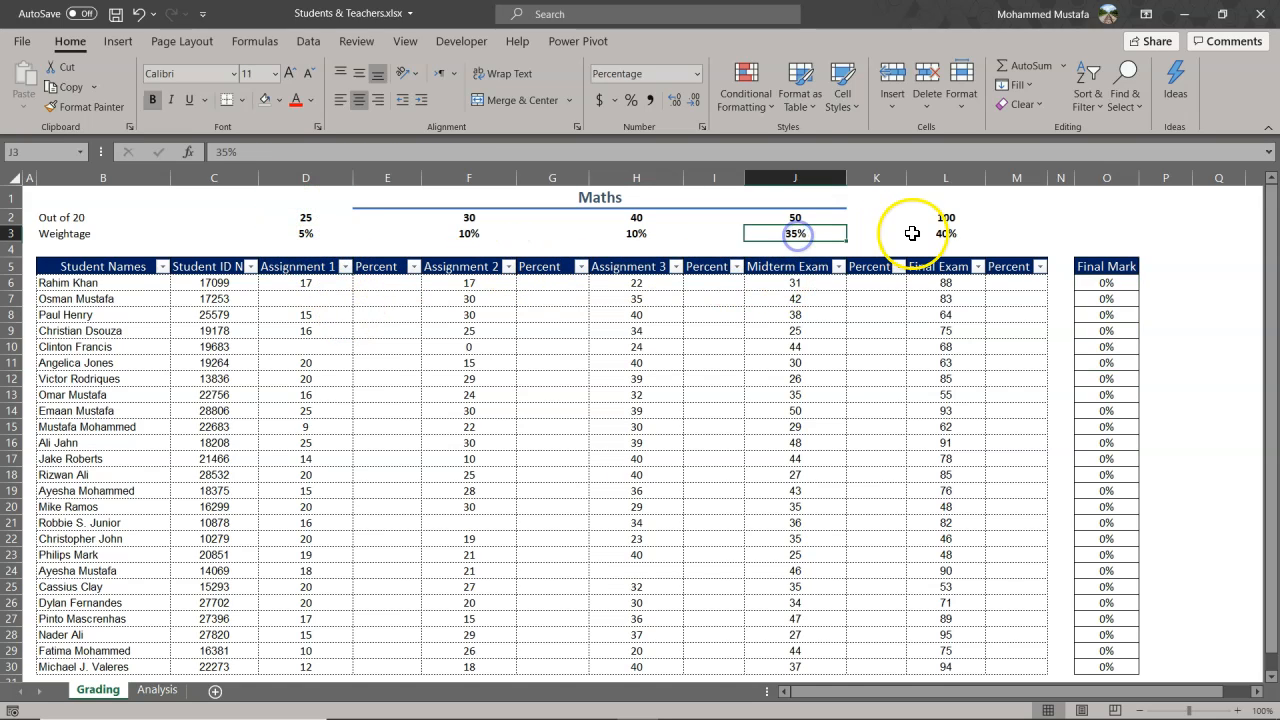
{"action": "left_click", "coordinate": [936, 236]}
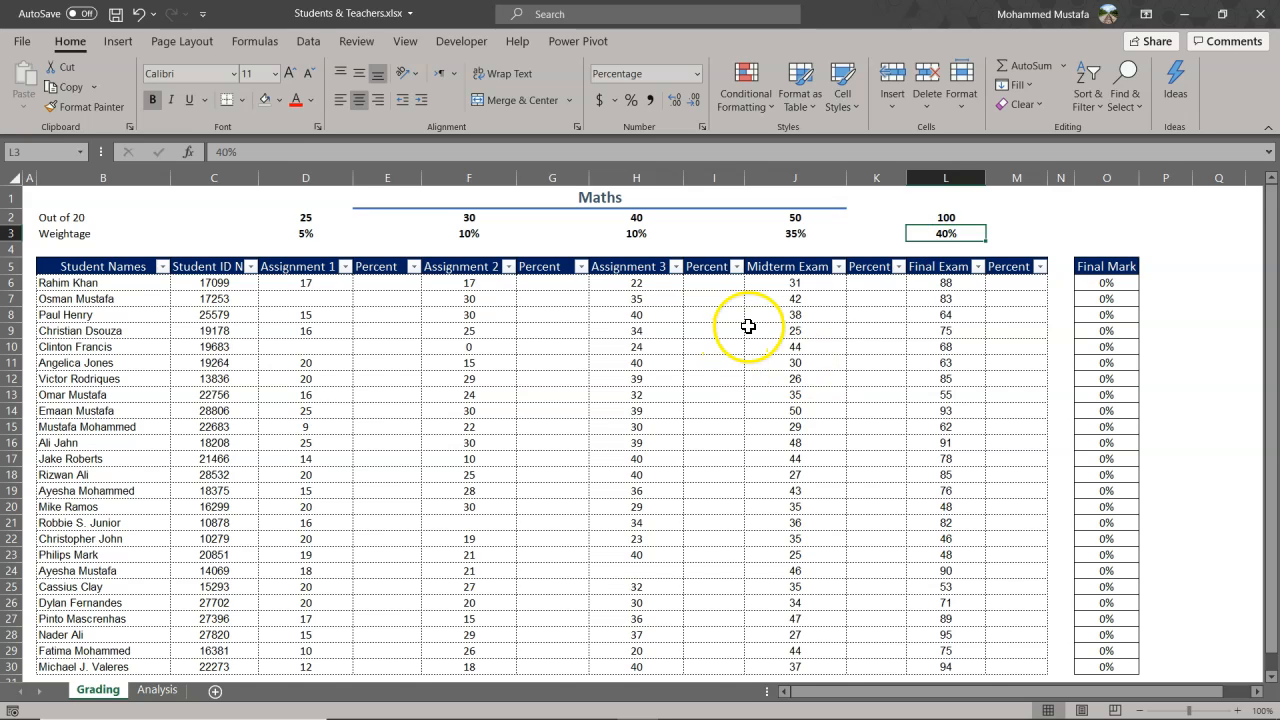
{"action": "left_click", "coordinate": [795, 238], "text": "ctrl"}
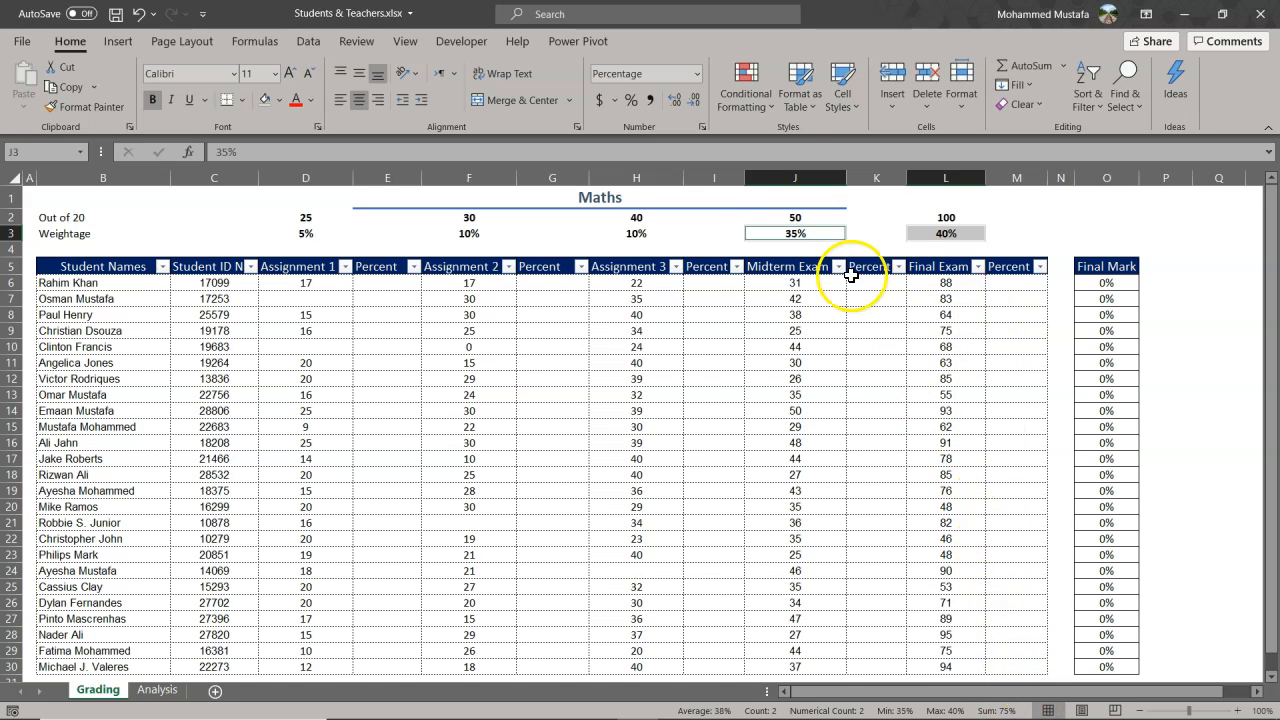
{"action": "left_click", "coordinate": [638, 232]}
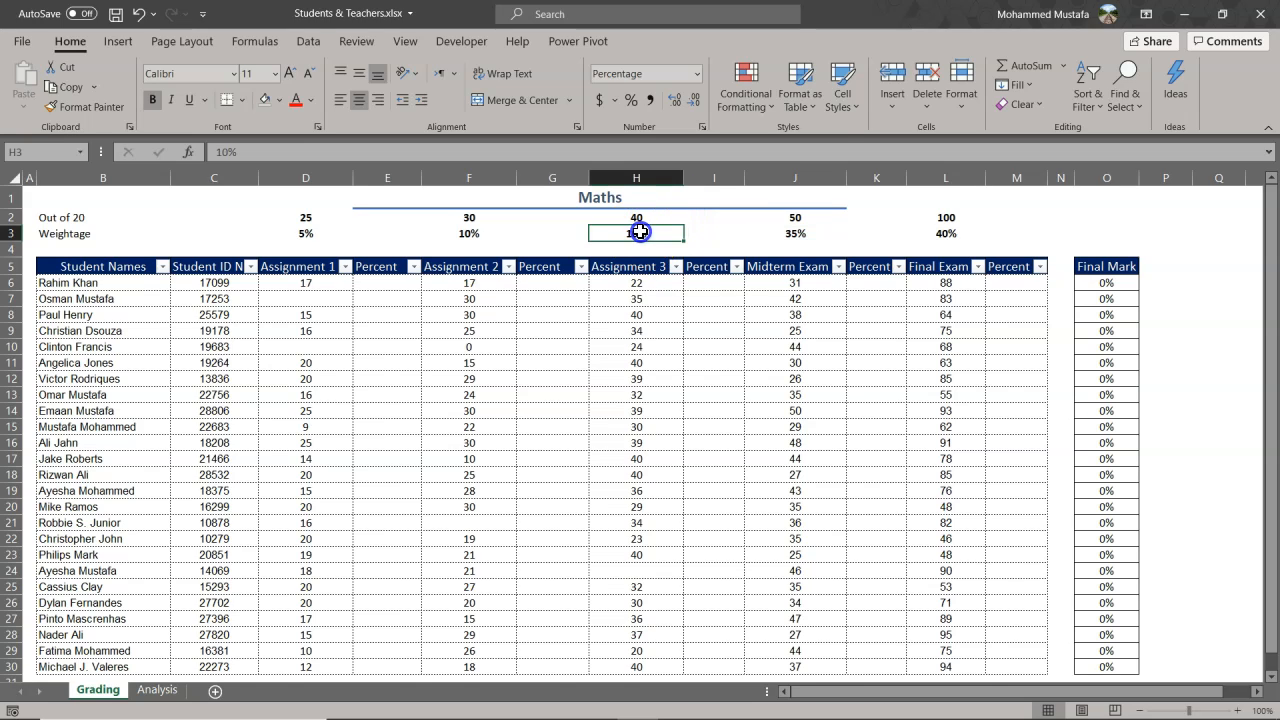
{"action": "left_click", "coordinate": [482, 234], "text": "ctrl"}
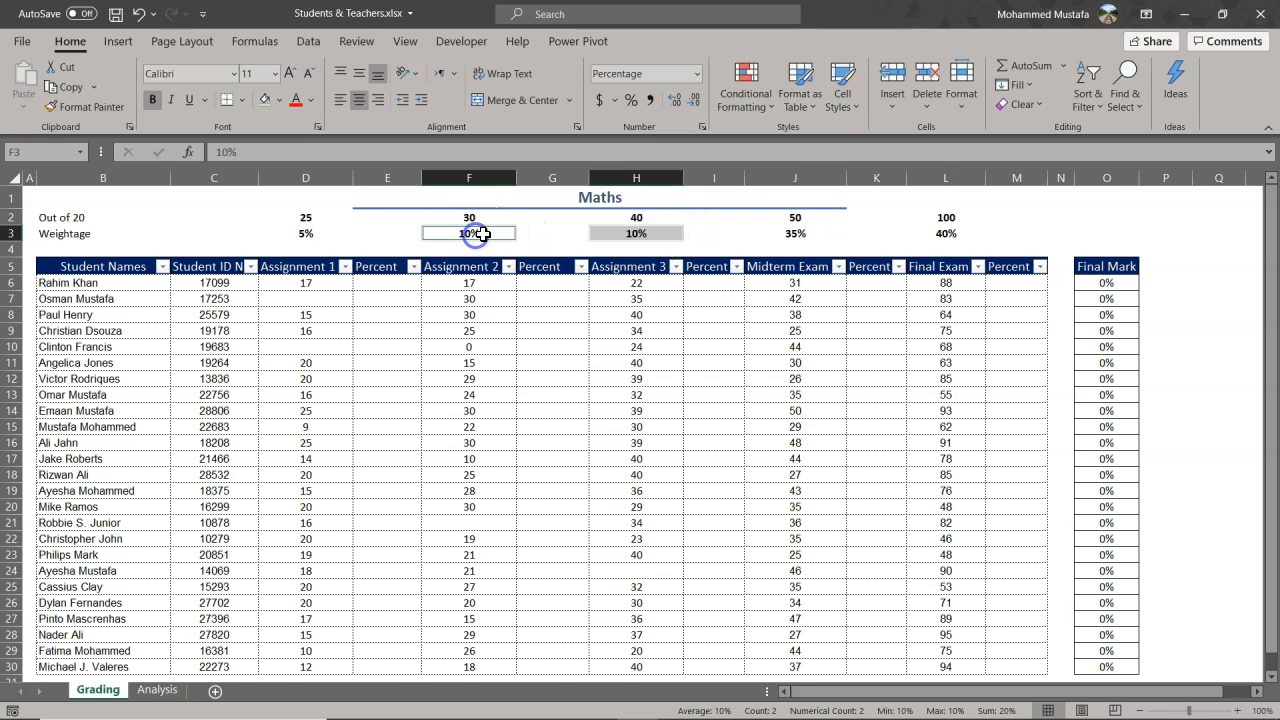
{"action": "left_click", "coordinate": [302, 235], "text": "ctrl"}
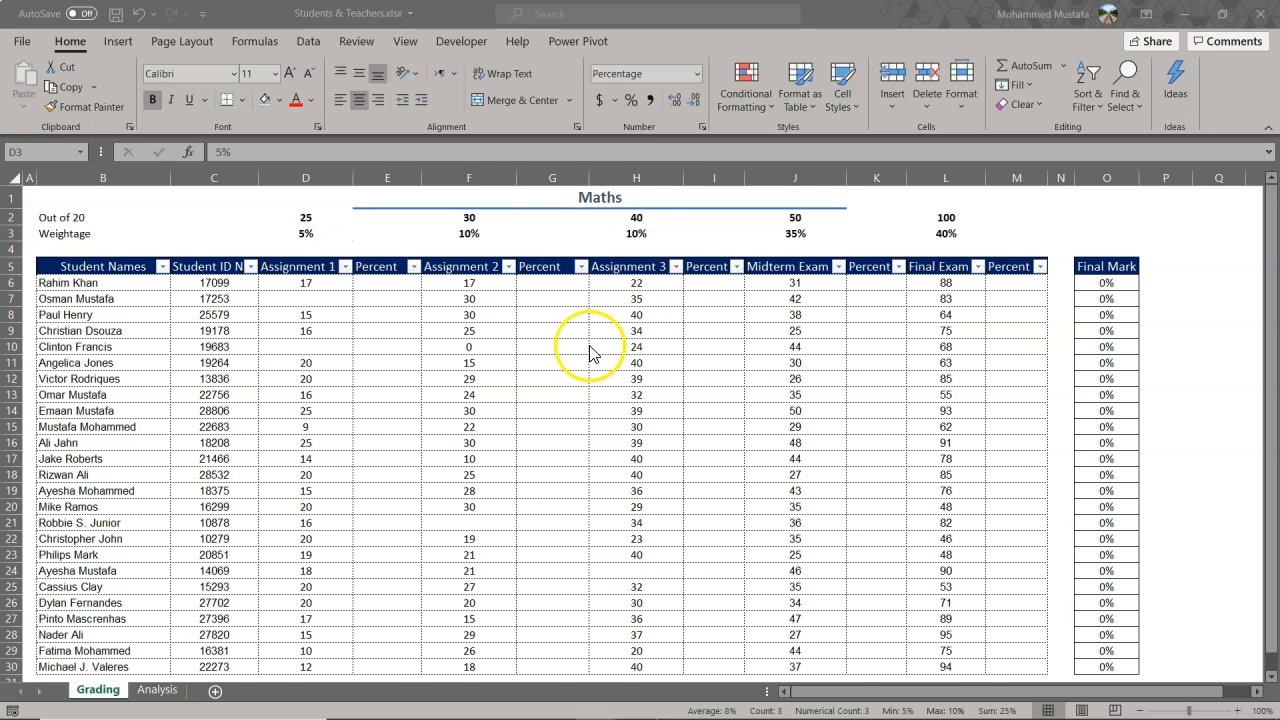
- Look over the empty Assignment 1 Percent cells, the student names in B6:B30 and the Maths title
{"action": "left_click", "coordinate": [315, 341]}
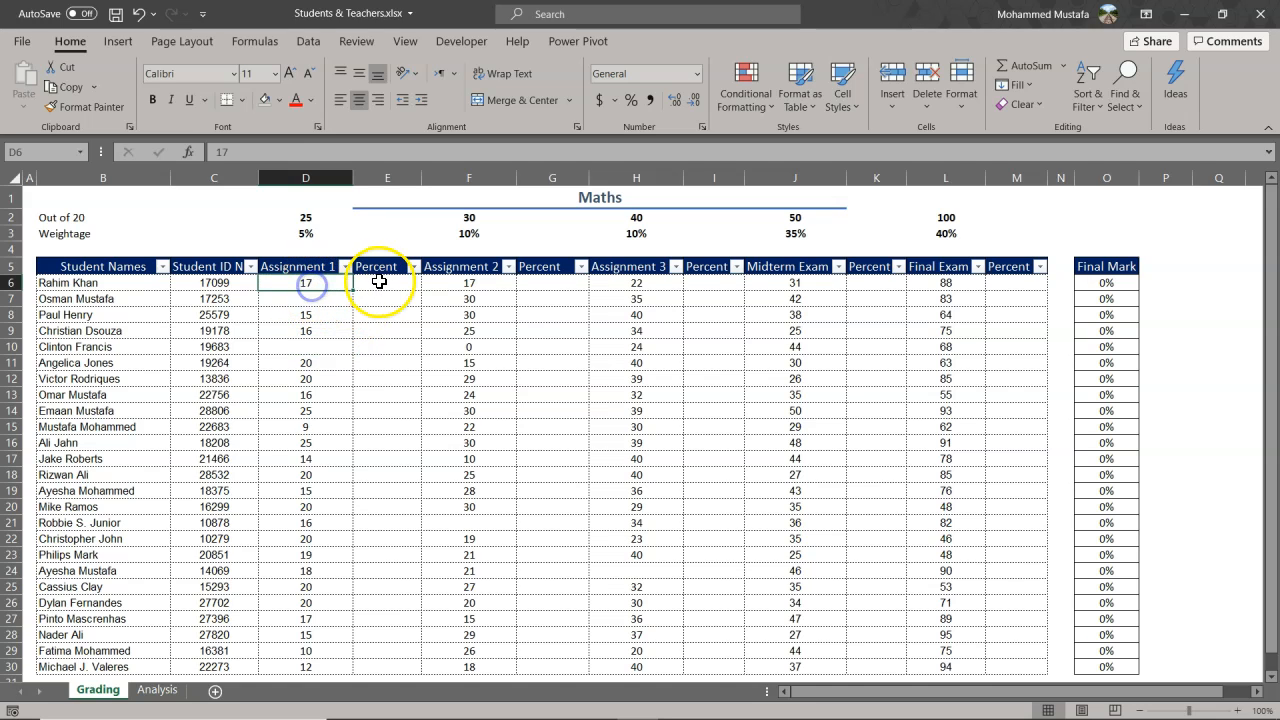
{"action": "left_click_drag", "start_coordinate": [380, 281], "coordinate": [381, 363]}
{"action": "left_click_drag", "start_coordinate": [98, 283], "coordinate": [91, 616]}
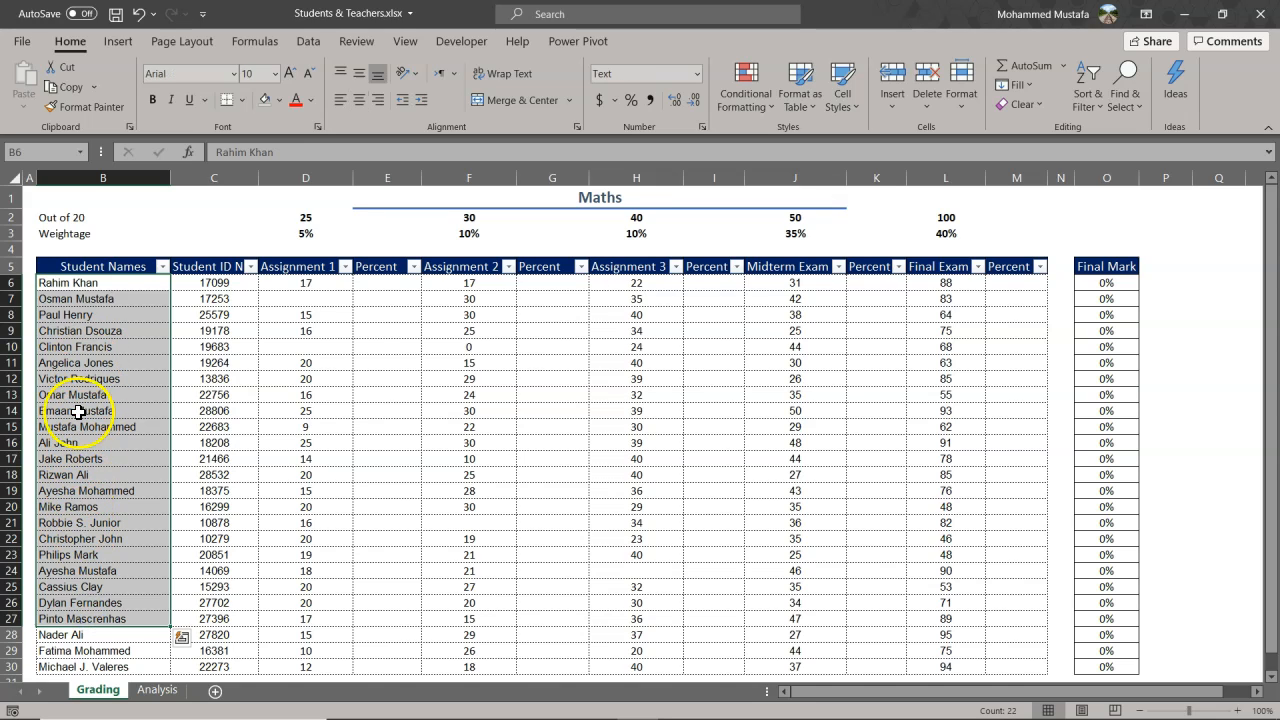
{"action": "left_click_drag", "start_coordinate": [105, 282], "coordinate": [112, 669]}
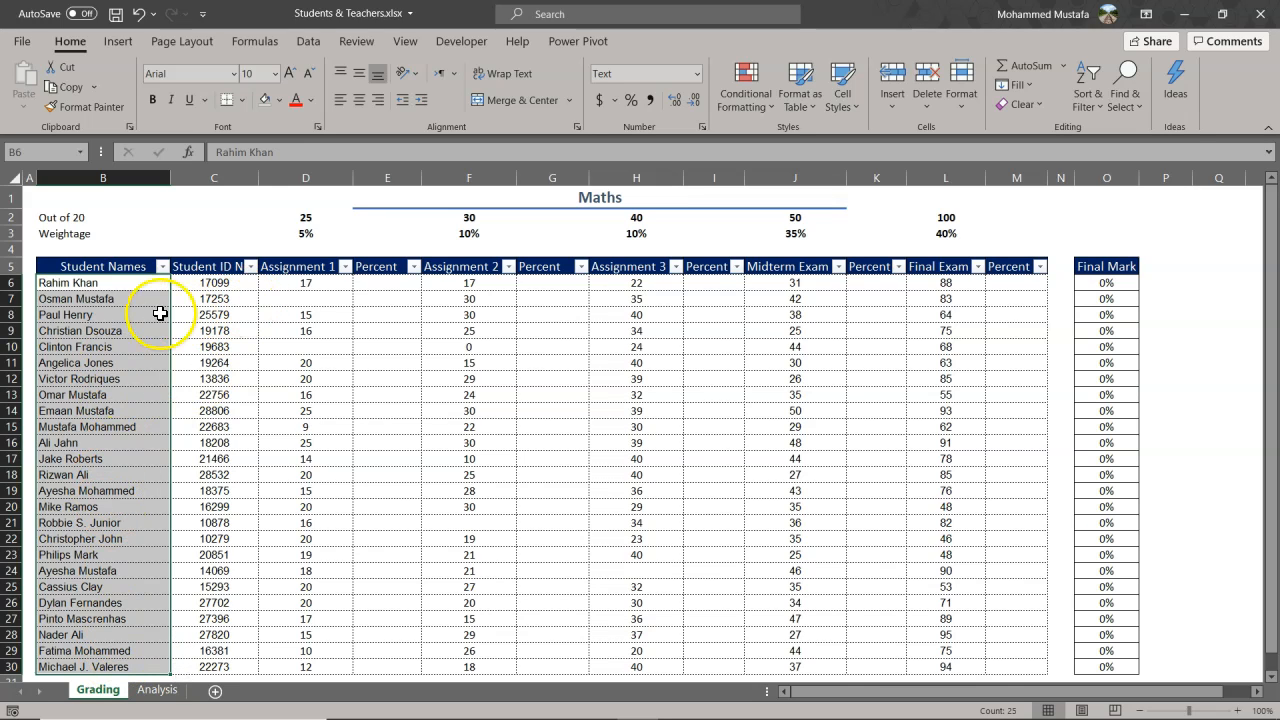
{"action": "left_click", "coordinate": [121, 299]}
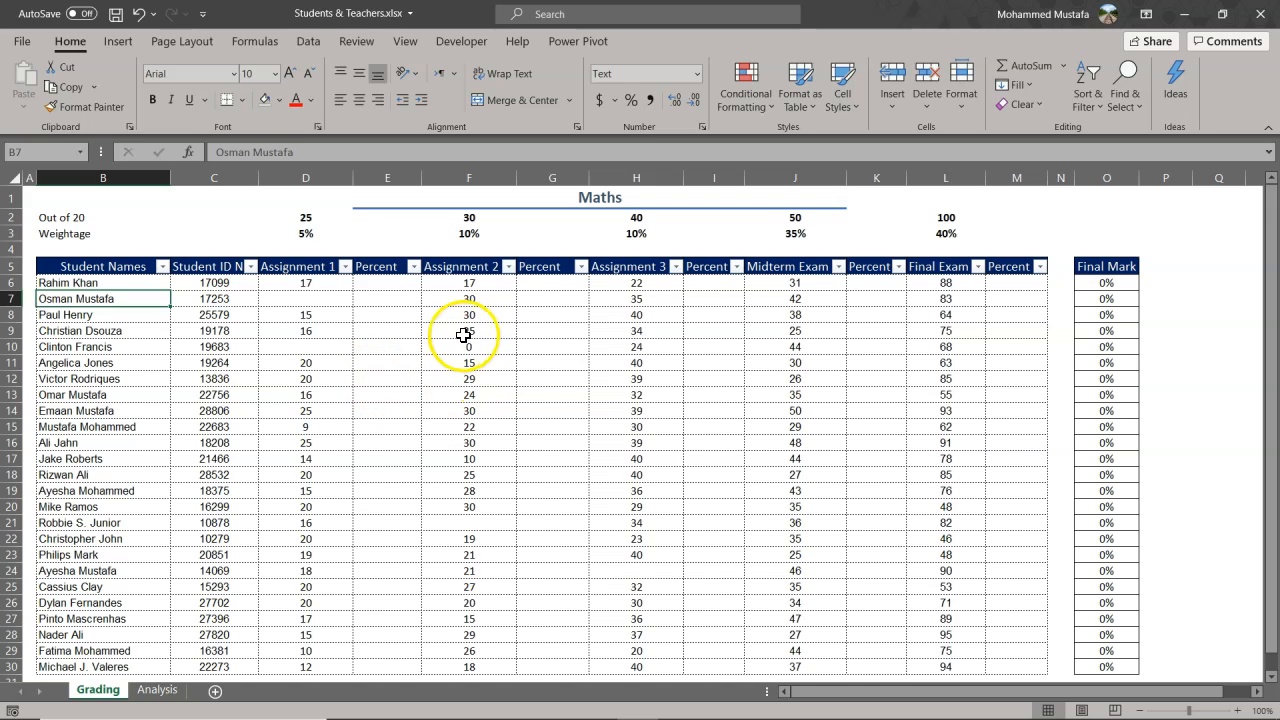
{"action": "left_click", "coordinate": [592, 199]}
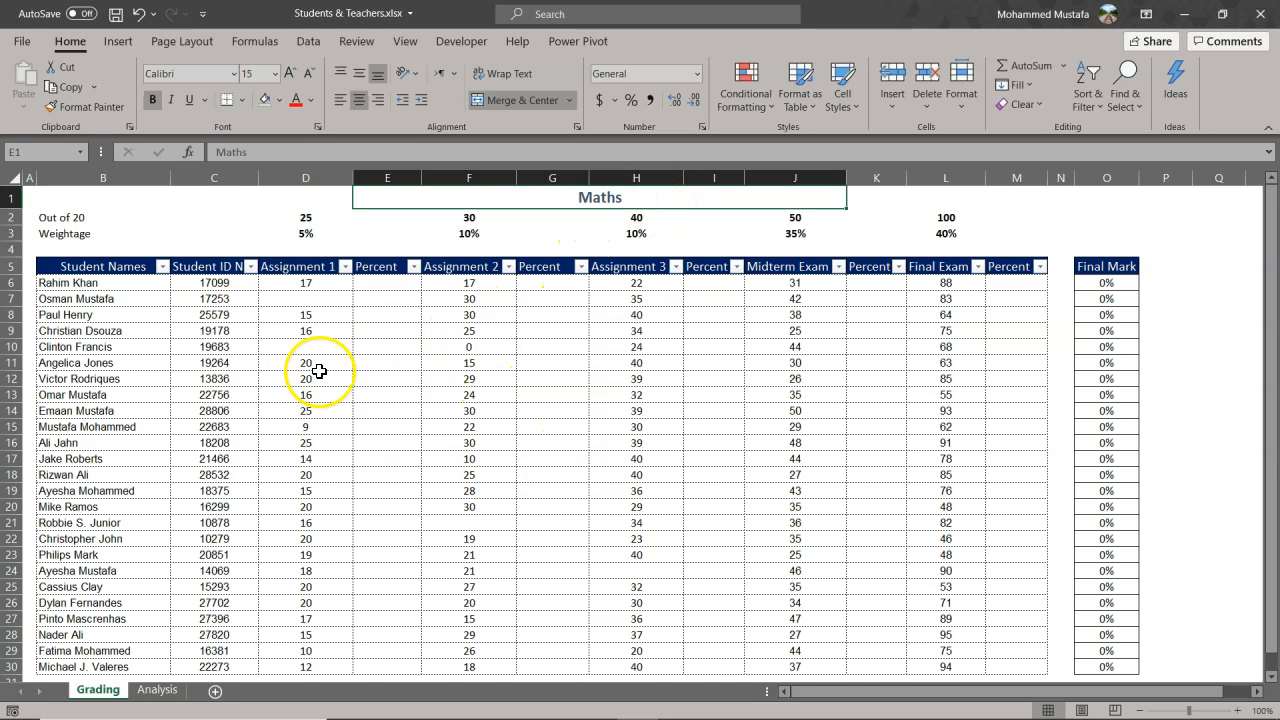
- Examine the Assignment 1 entries of the first three students, rows 6 to 8, against the maximum mark in D2
{"action": "left_click", "coordinate": [196, 283]}
{"action": "left_click", "coordinate": [109, 284]}
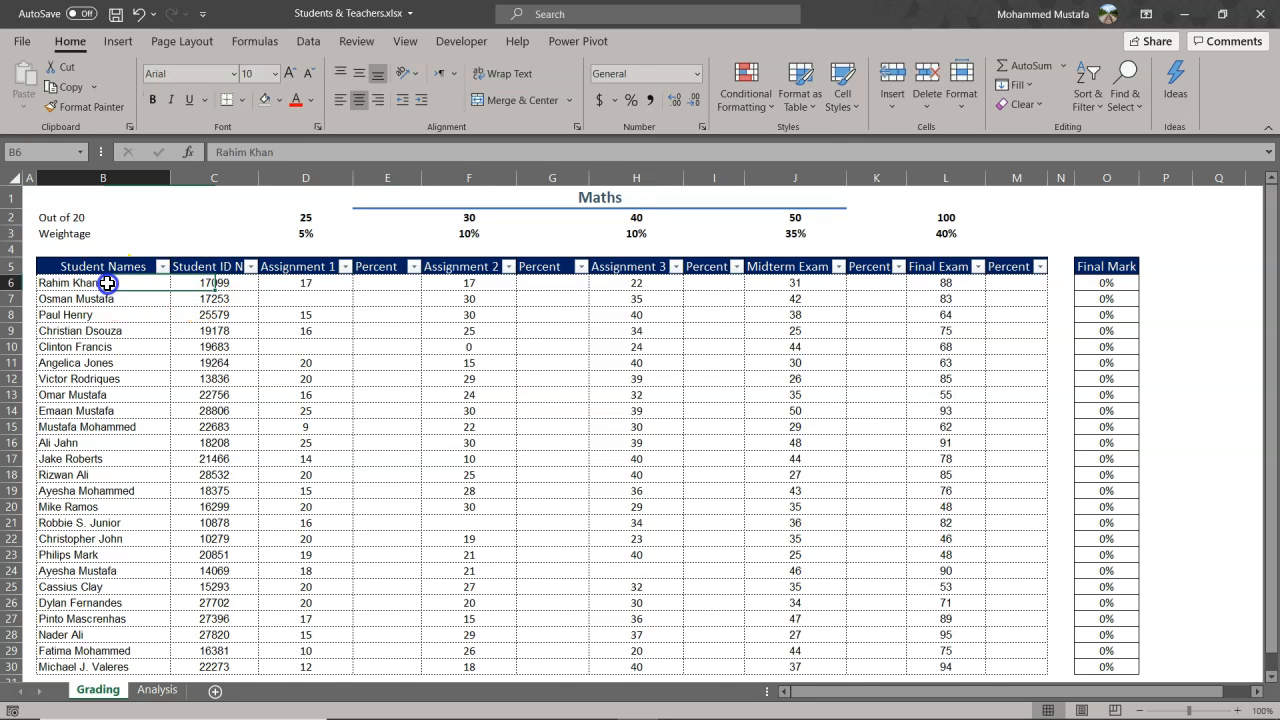
{"action": "left_click", "coordinate": [230, 284]}
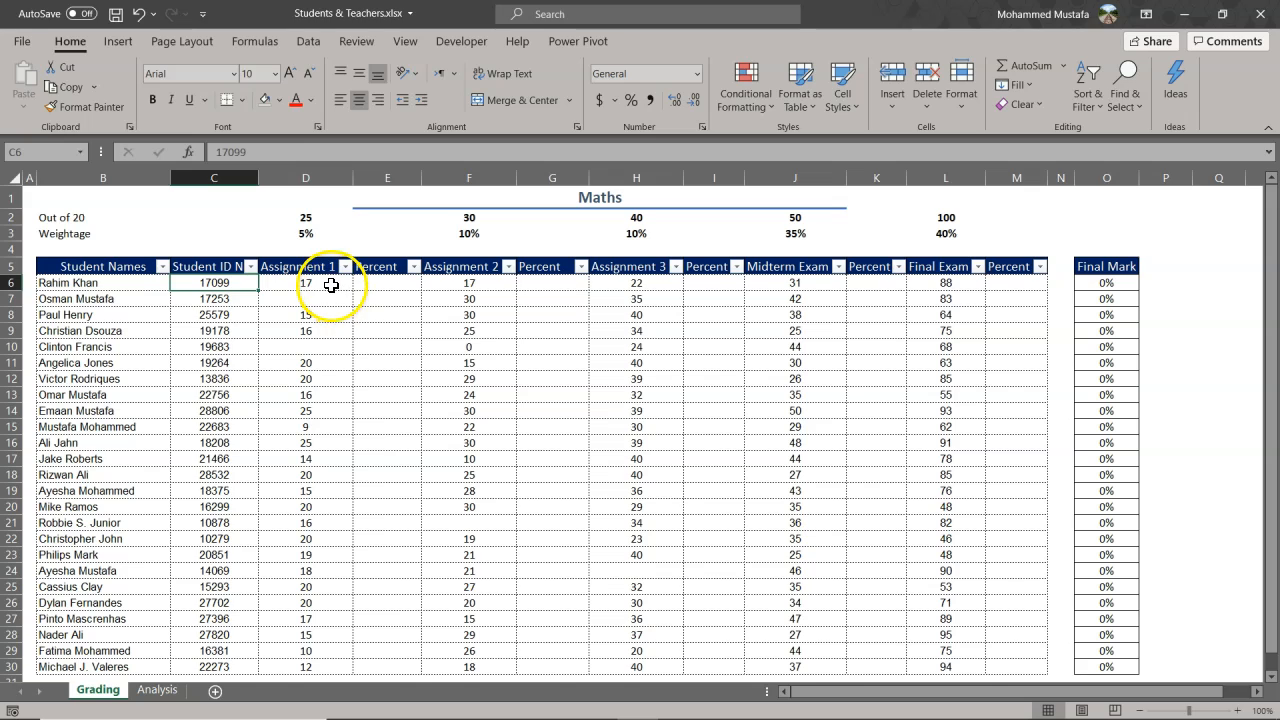
{"action": "left_click", "coordinate": [331, 285]}
{"action": "left_click", "coordinate": [312, 216]}
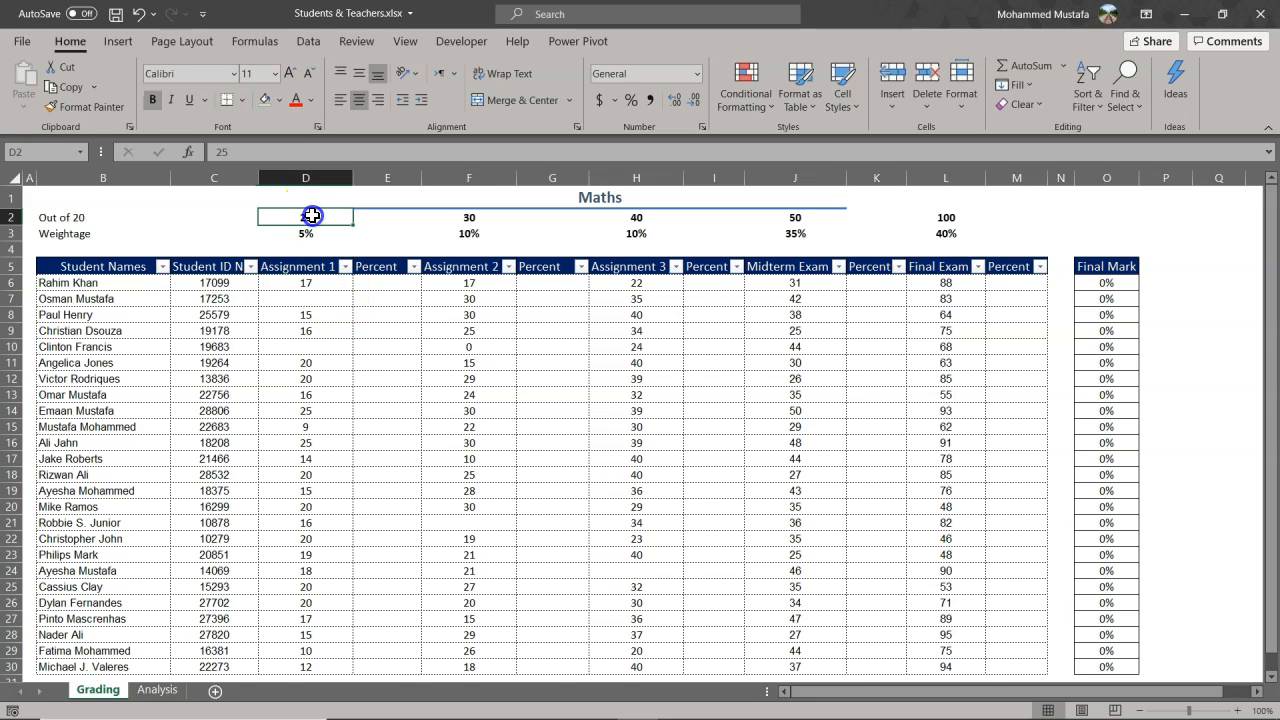
{"action": "left_click", "coordinate": [129, 298]}
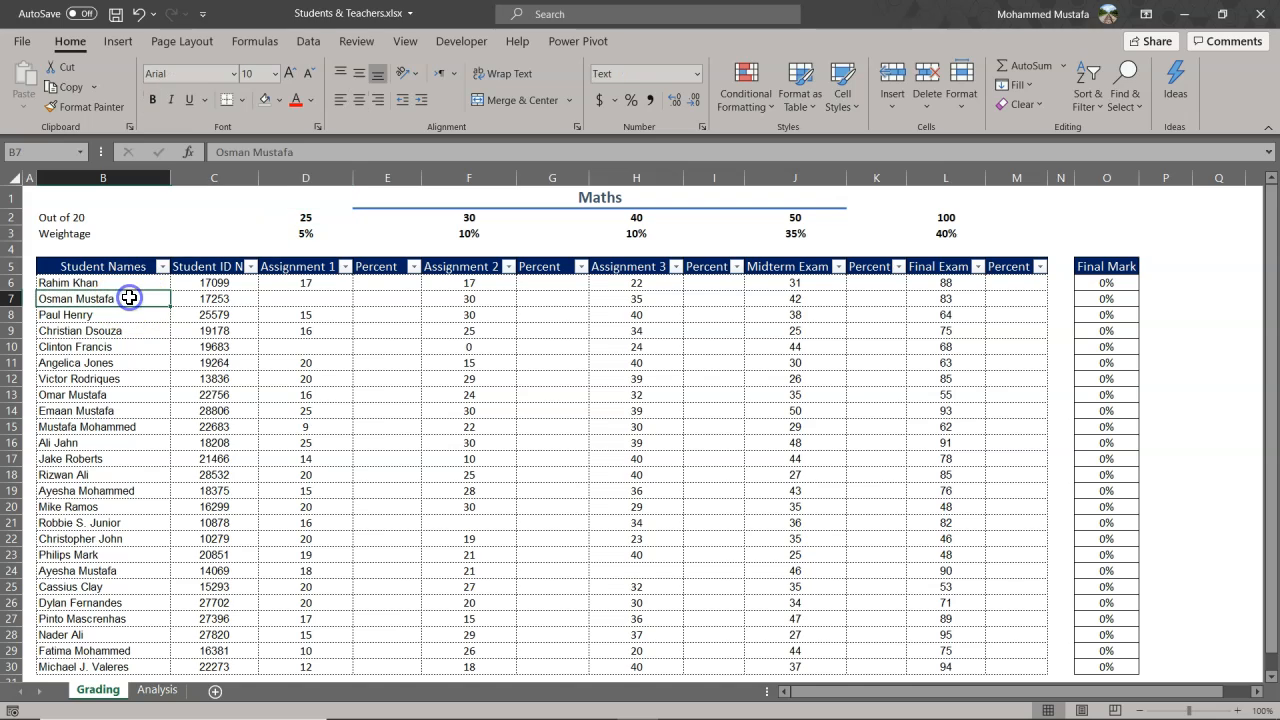
{"action": "left_click", "coordinate": [309, 299]}
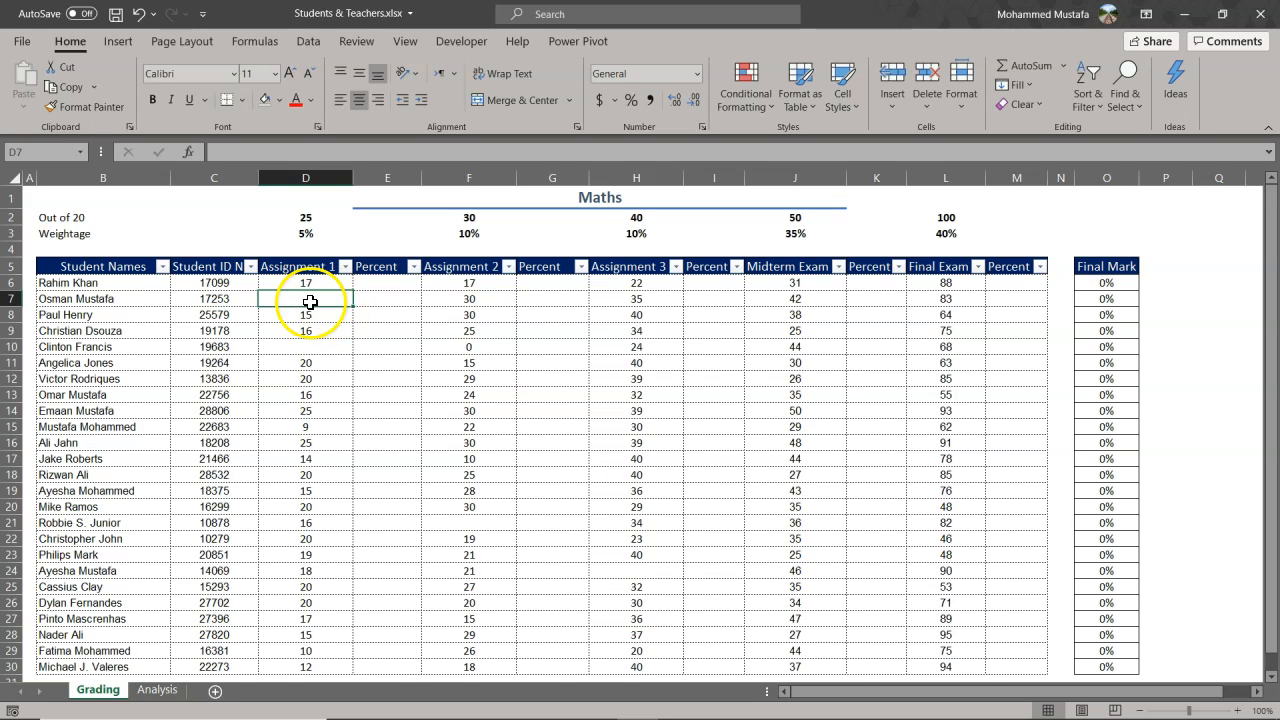
{"action": "left_click", "coordinate": [142, 315]}
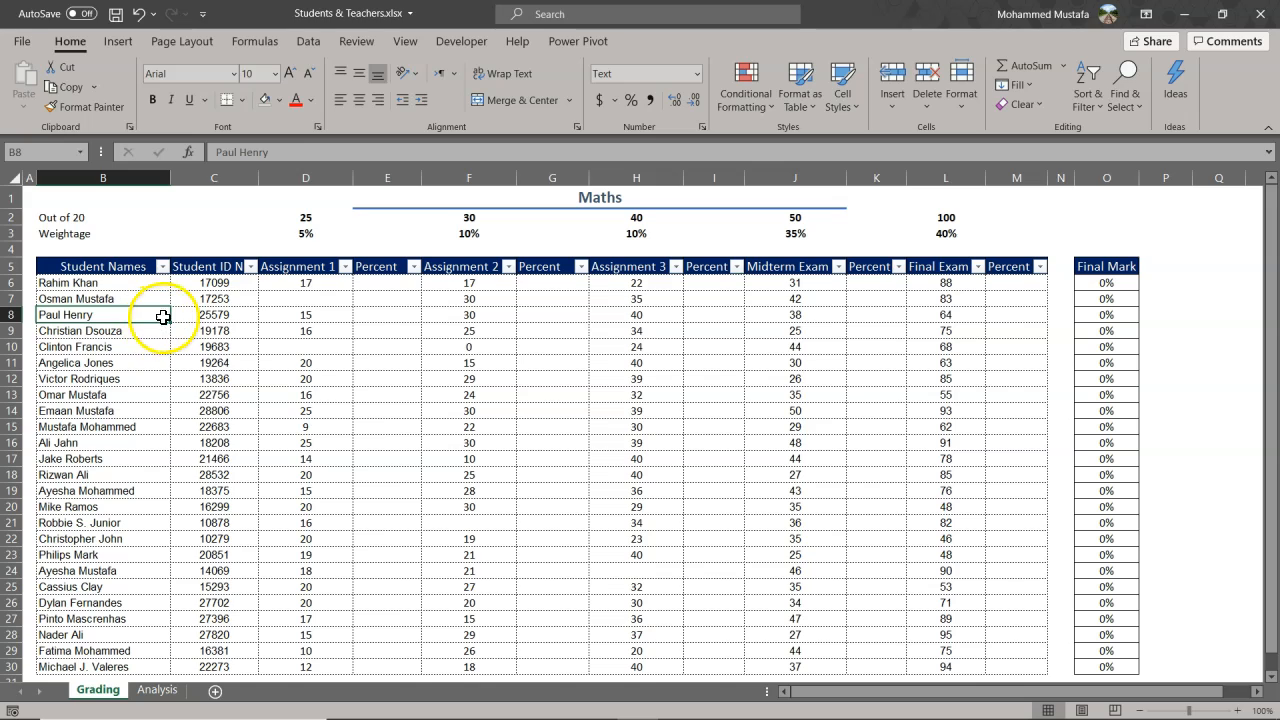
{"action": "left_click", "coordinate": [309, 314]}
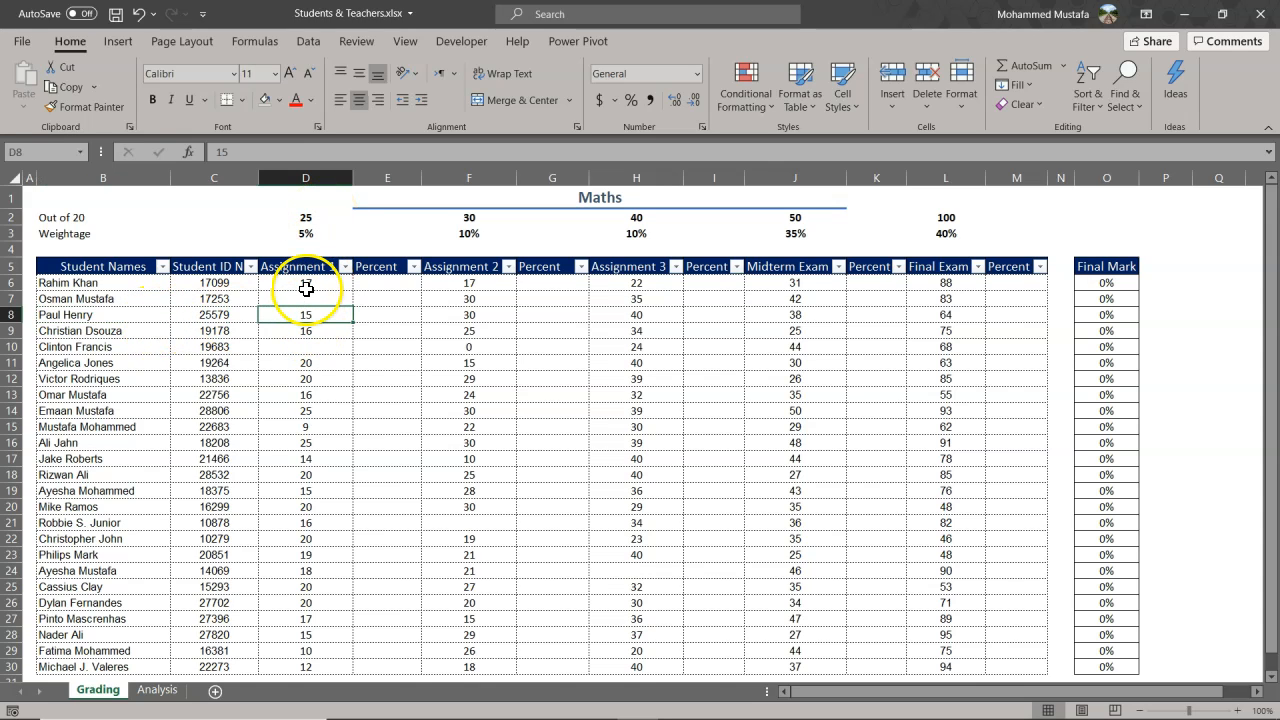
- Try calculating the Assignment 1 percent in E6 with =D6/D2 and fill the formula down to E14
{"action": "left_click", "coordinate": [393, 284]}
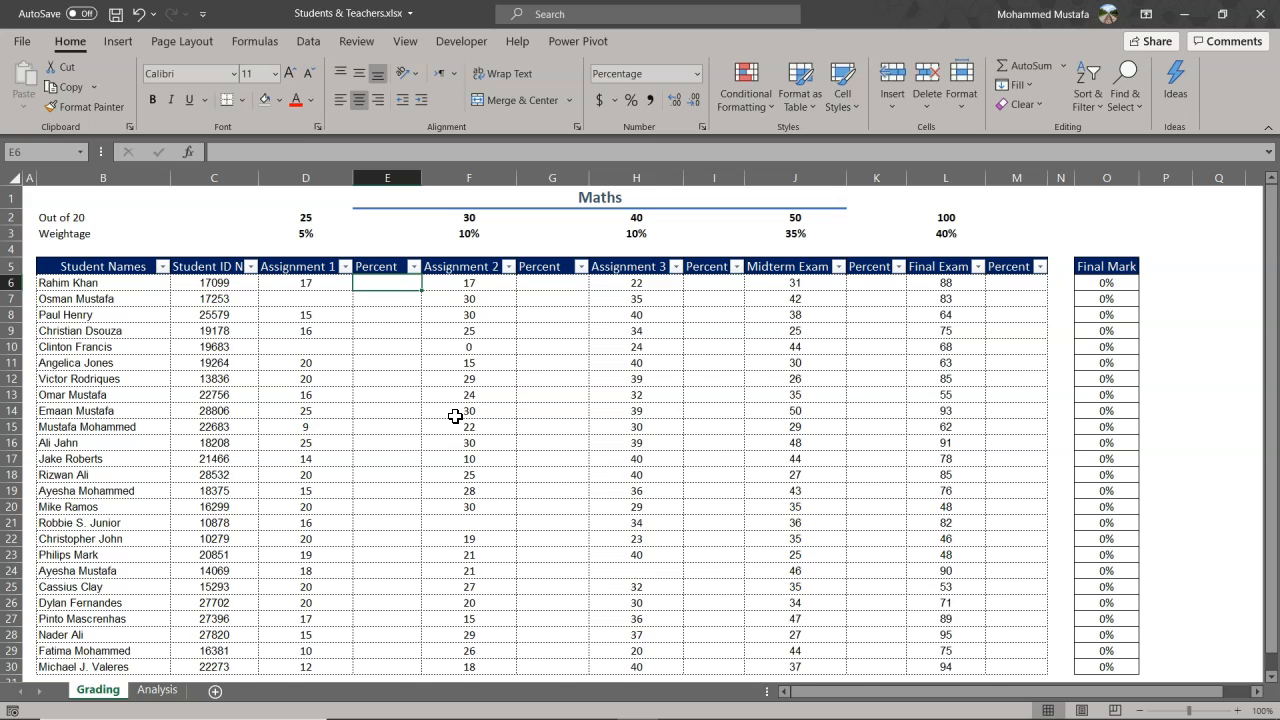
{"action": "type", "text": "="}
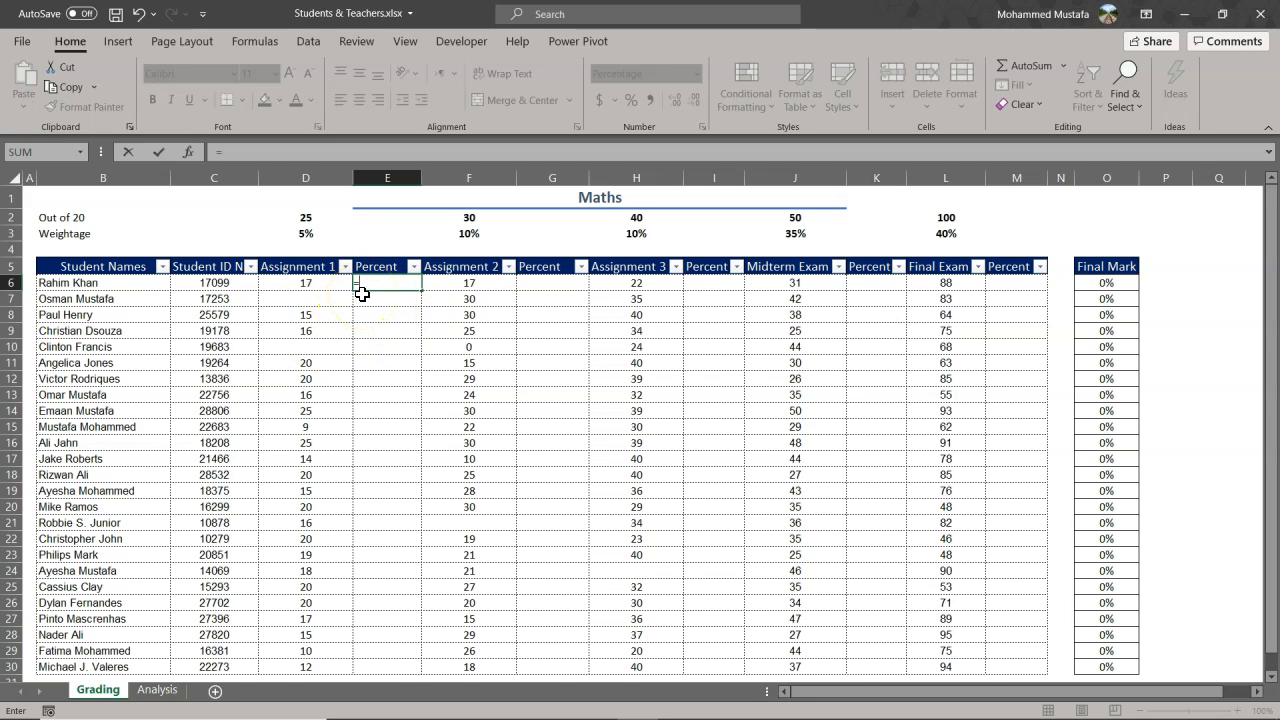
{"action": "left_click", "coordinate": [298, 284]}
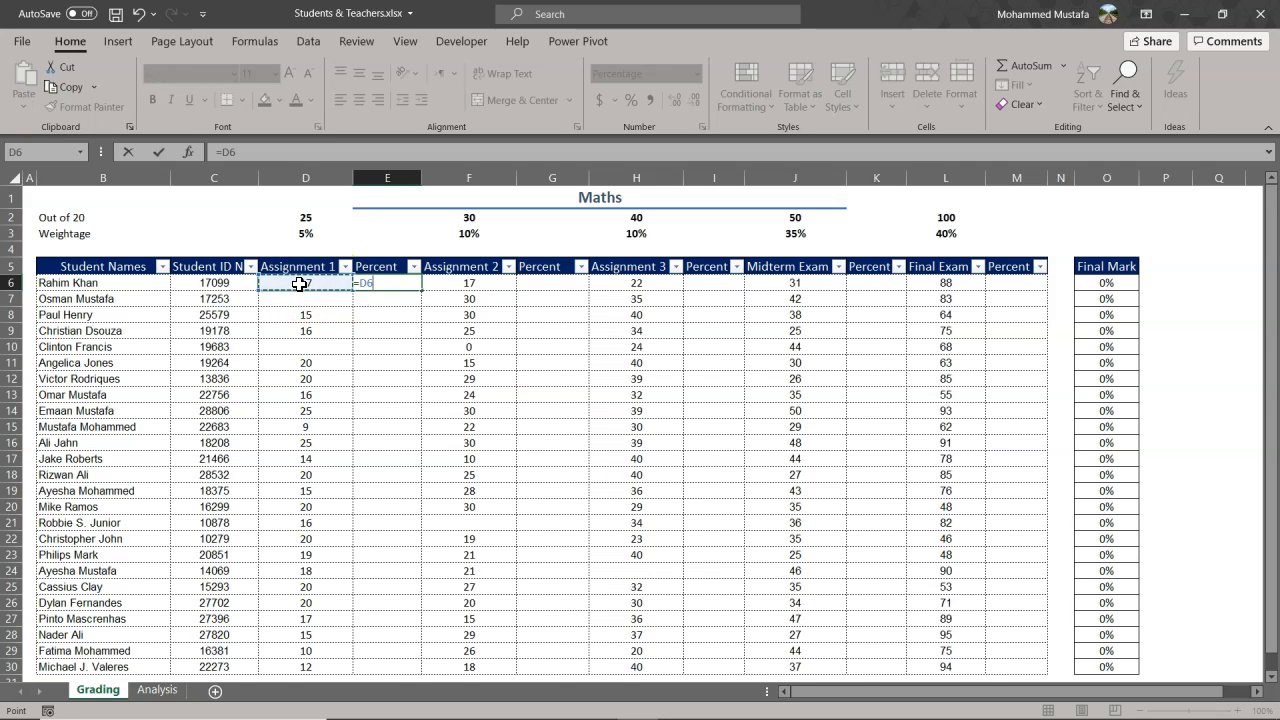
{"action": "type", "text": "/"}
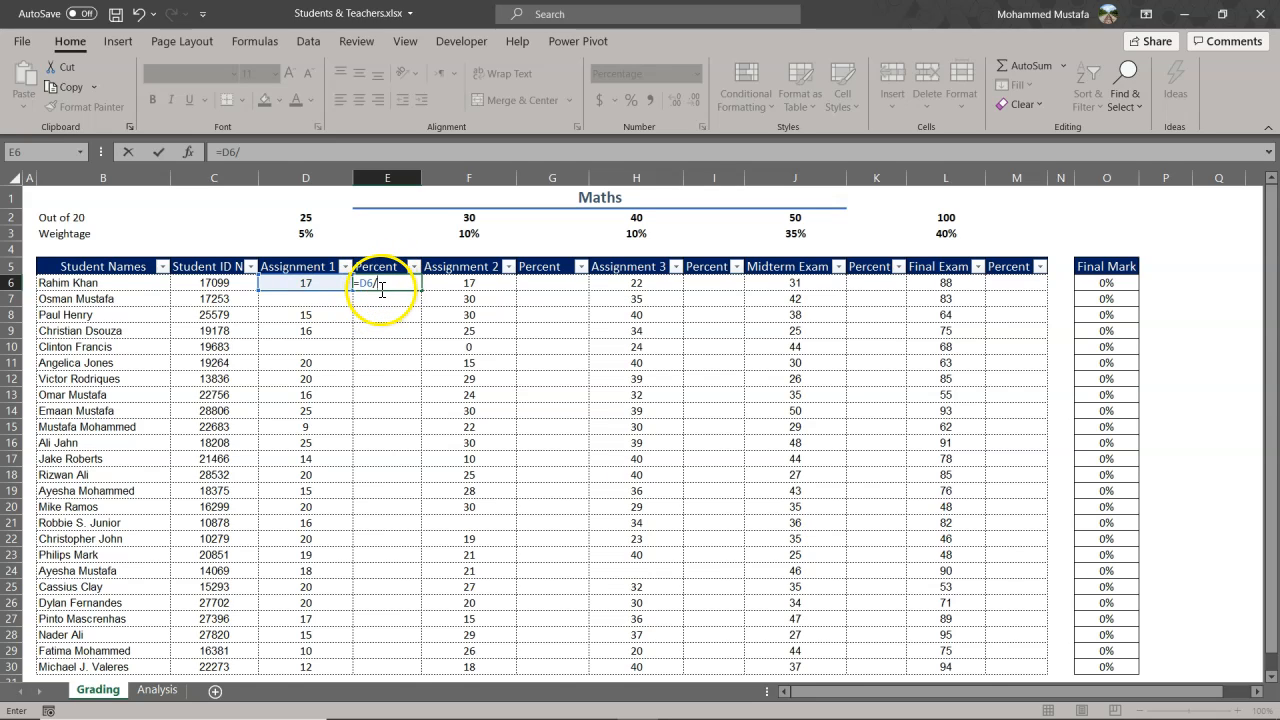
{"action": "left_click", "coordinate": [306, 217]}
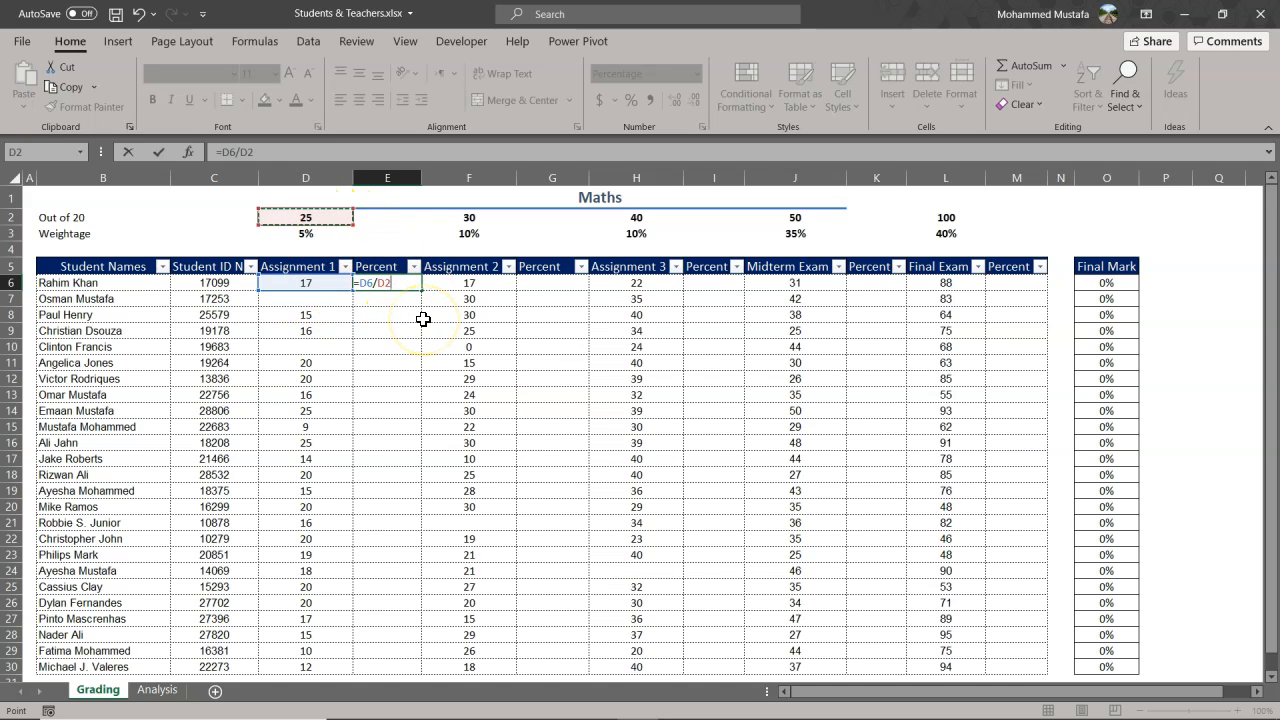
{"action": "key", "text": "Return"}
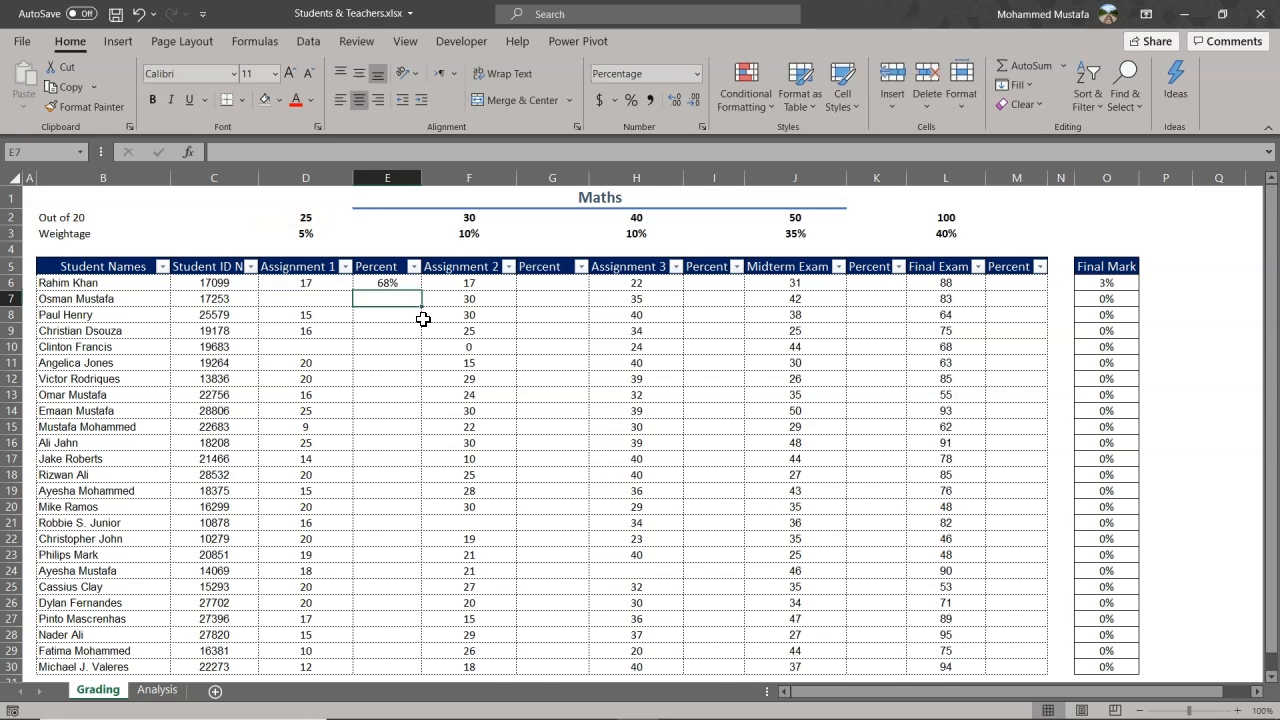
{"action": "left_click", "coordinate": [408, 283]}
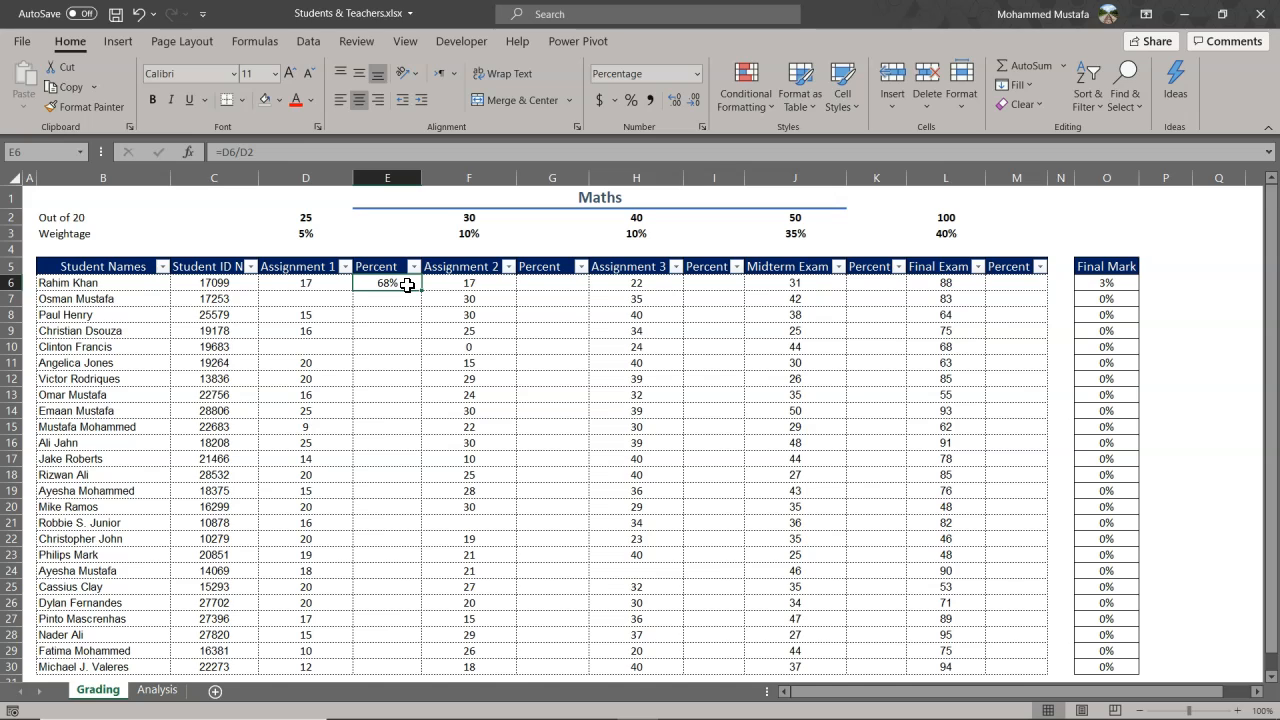
{"action": "left_click_drag", "start_coordinate": [421, 291], "coordinate": [424, 418]}
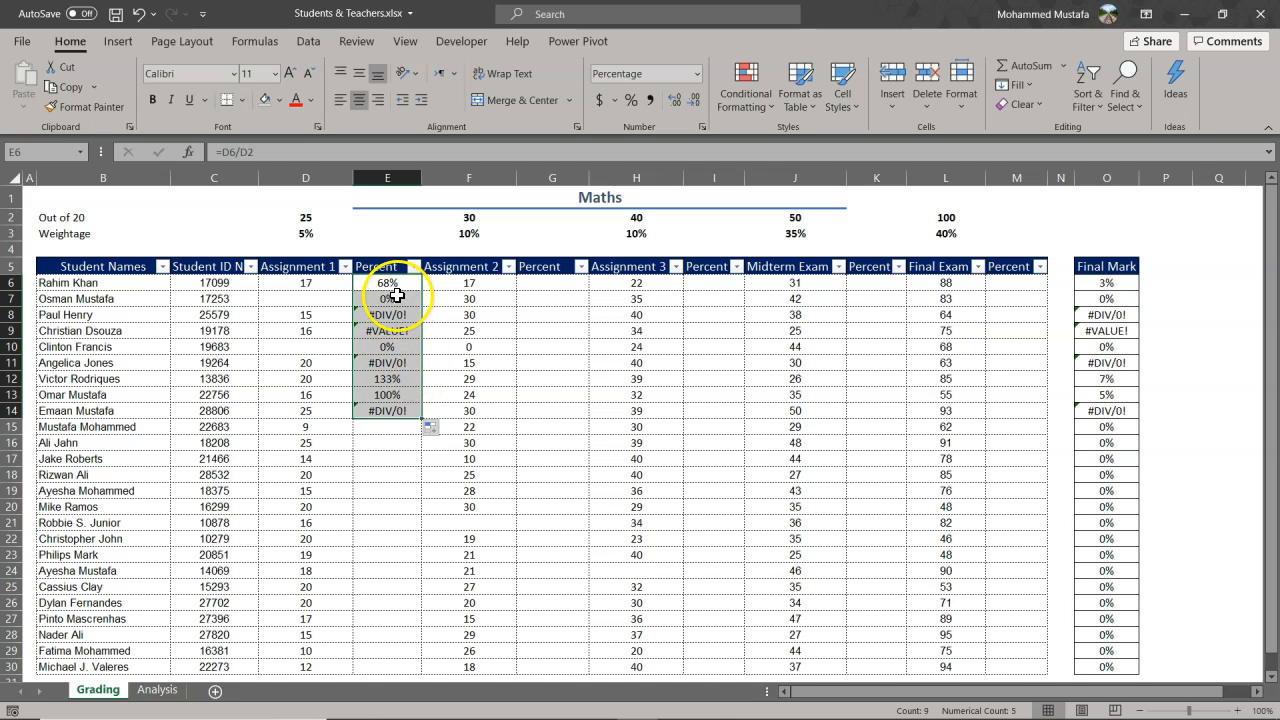
- Inspect the cell references in the copied Assignment 1 Percent formulas in E7, E8 and E9
{"action": "left_click", "coordinate": [397, 296]}
{"action": "double_click", "coordinate": [397, 299]}
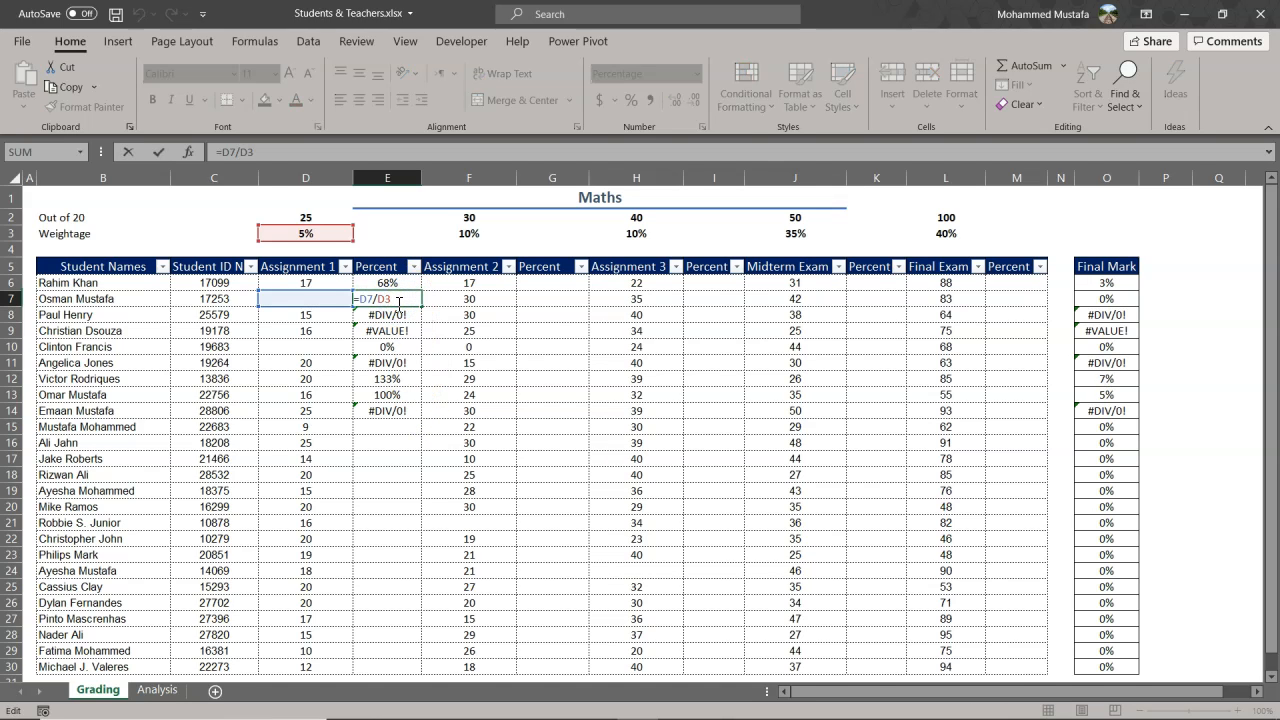
{"action": "left_click", "coordinate": [397, 314]}
{"action": "double_click", "coordinate": [397, 314]}
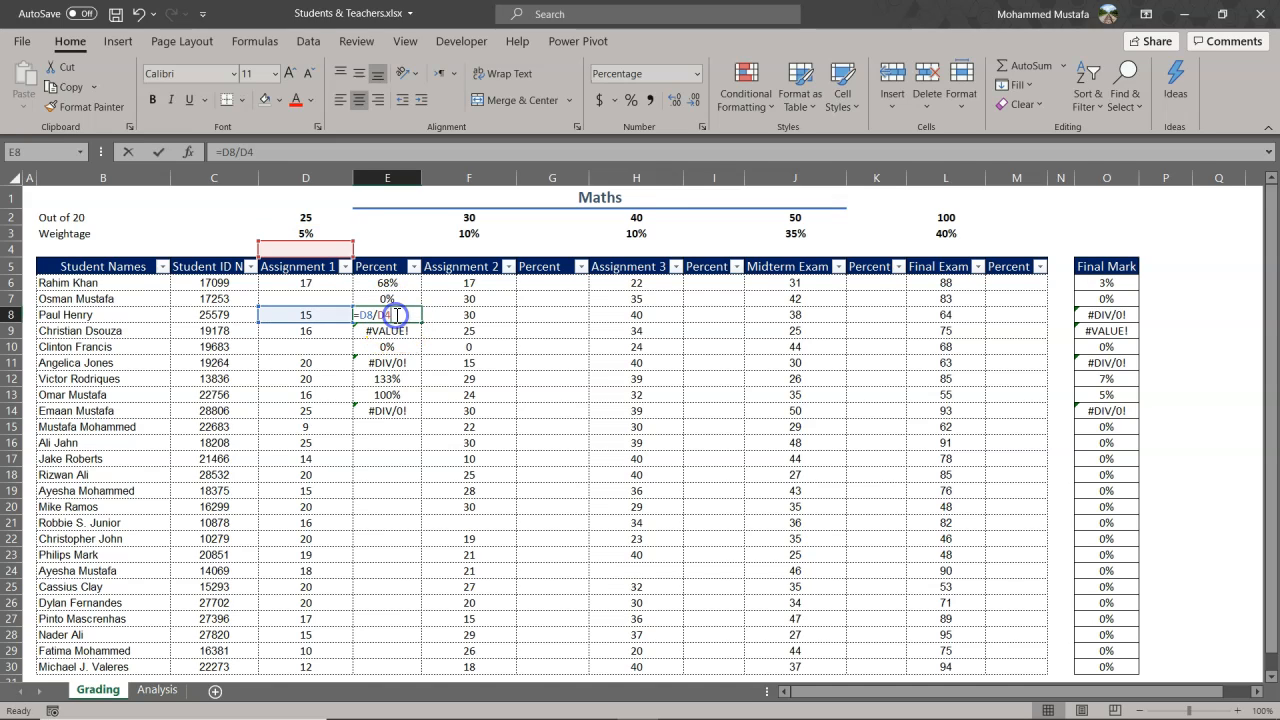
{"action": "key", "text": "Escape"}
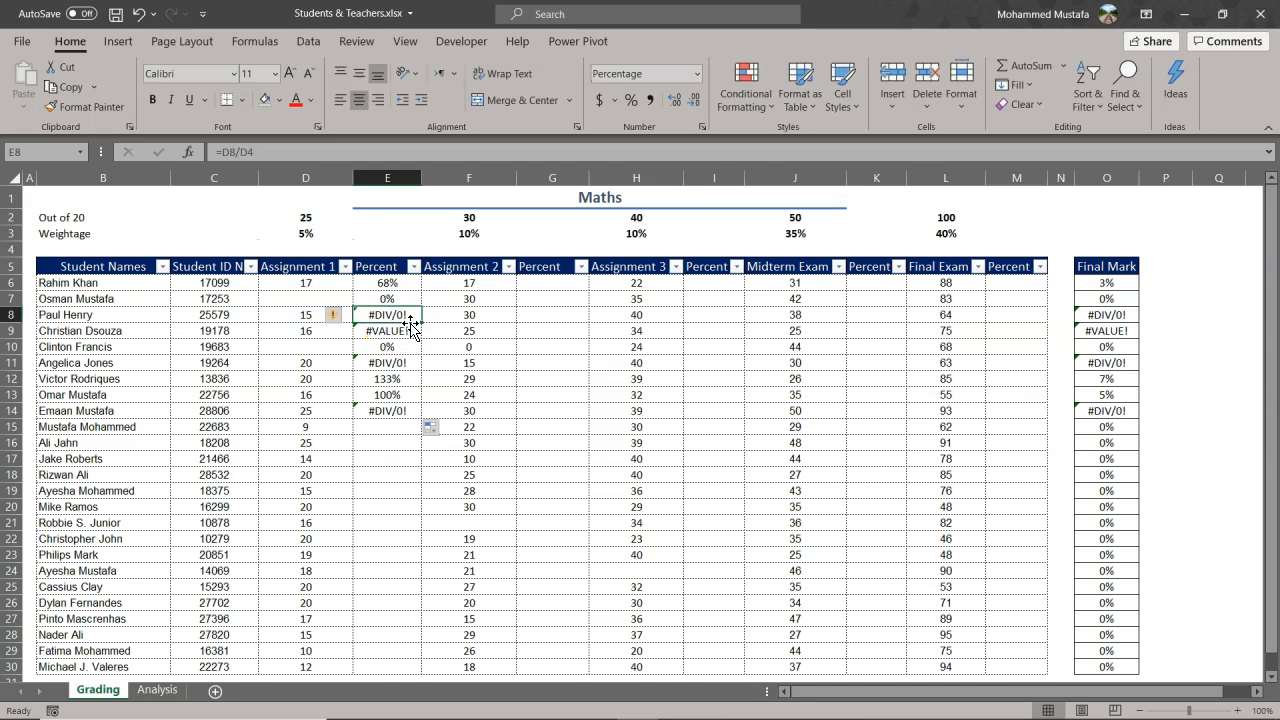
{"action": "left_click", "coordinate": [407, 330]}
{"action": "double_click", "coordinate": [407, 330]}
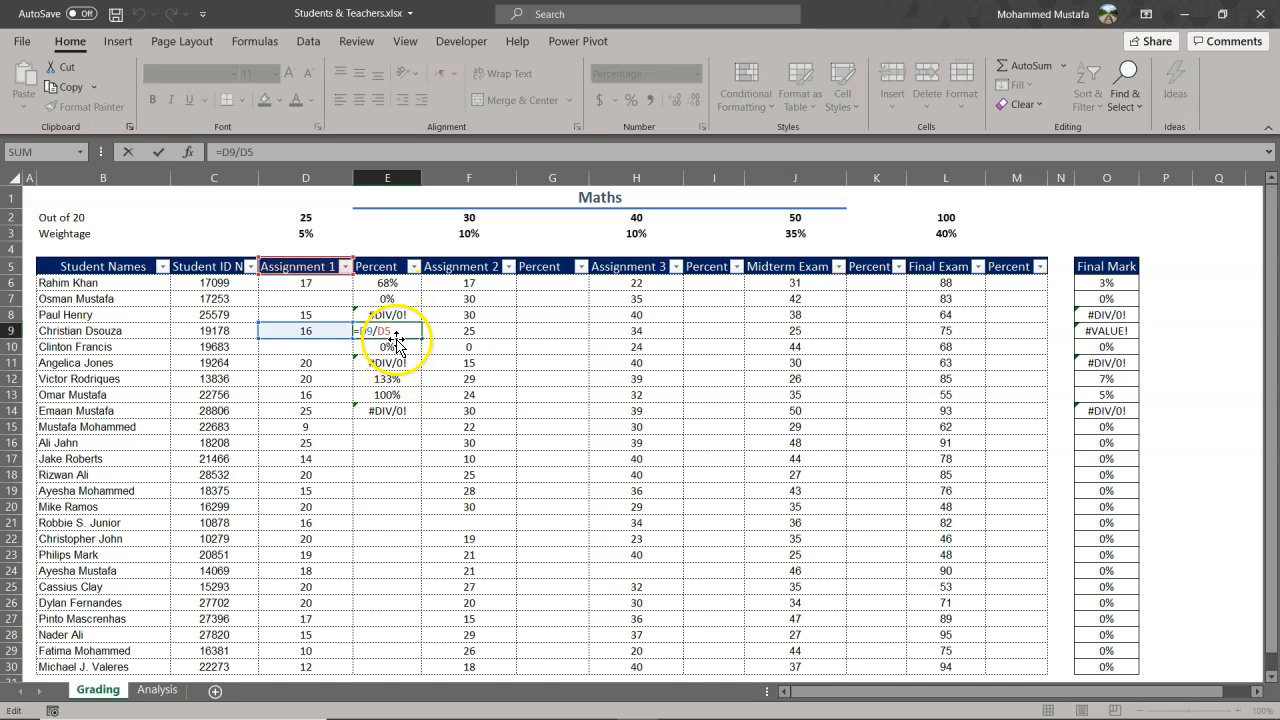
{"action": "key", "text": "Escape"}
- Compare the E6 formula's references with the Assignment 1 marks in D6:D15 and the maximum mark in D2
{"action": "double_click", "coordinate": [397, 285]}
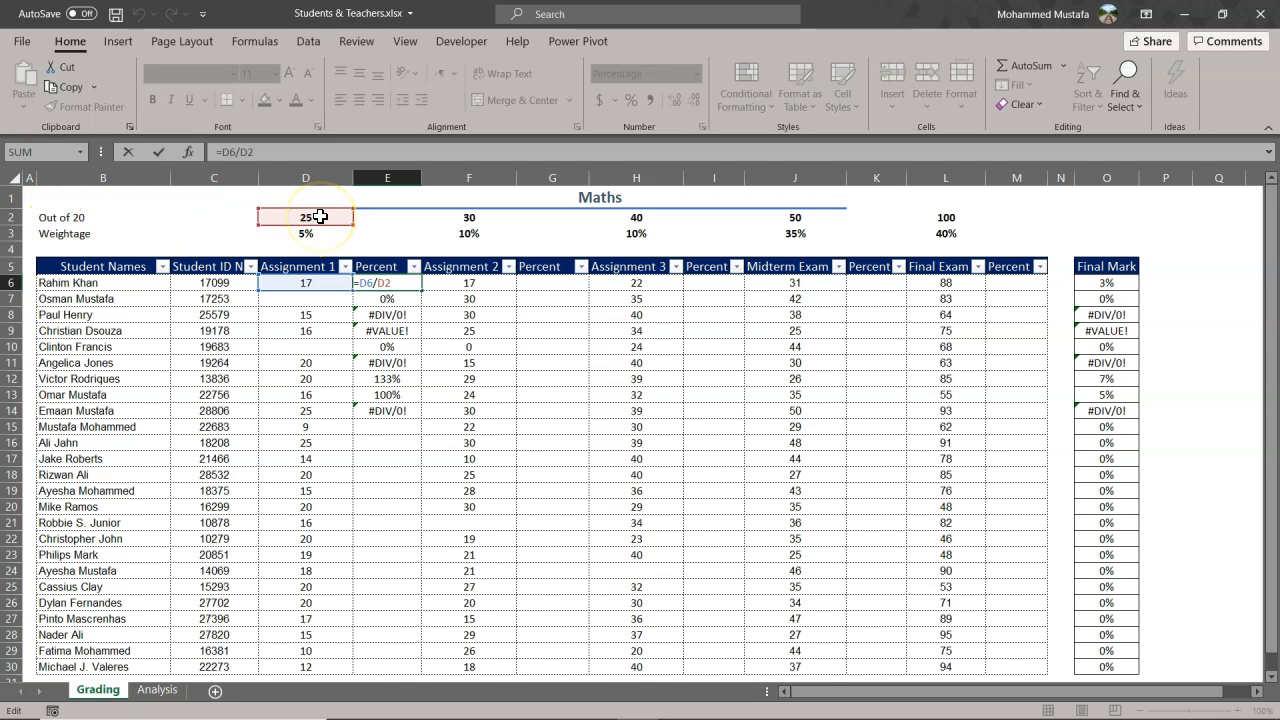
{"action": "key", "text": "Return"}
{"action": "left_click_drag", "start_coordinate": [306, 286], "coordinate": [306, 426]}
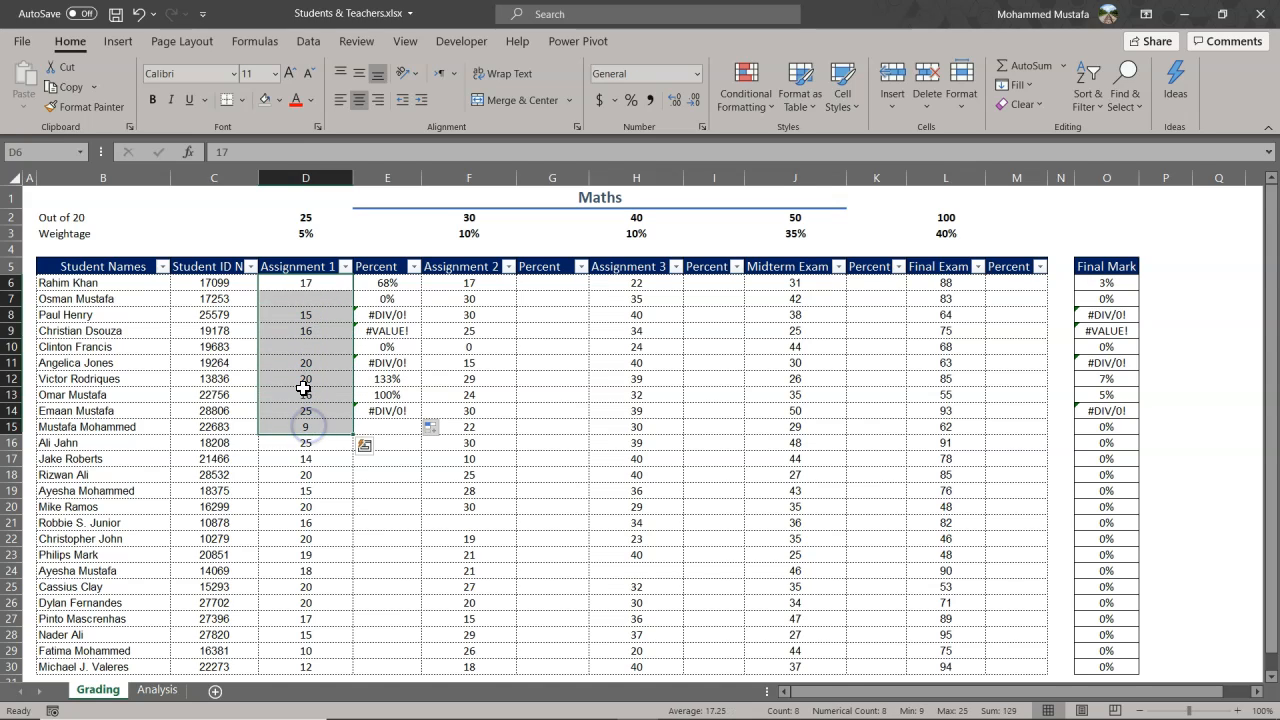
{"action": "left_click", "coordinate": [324, 219]}
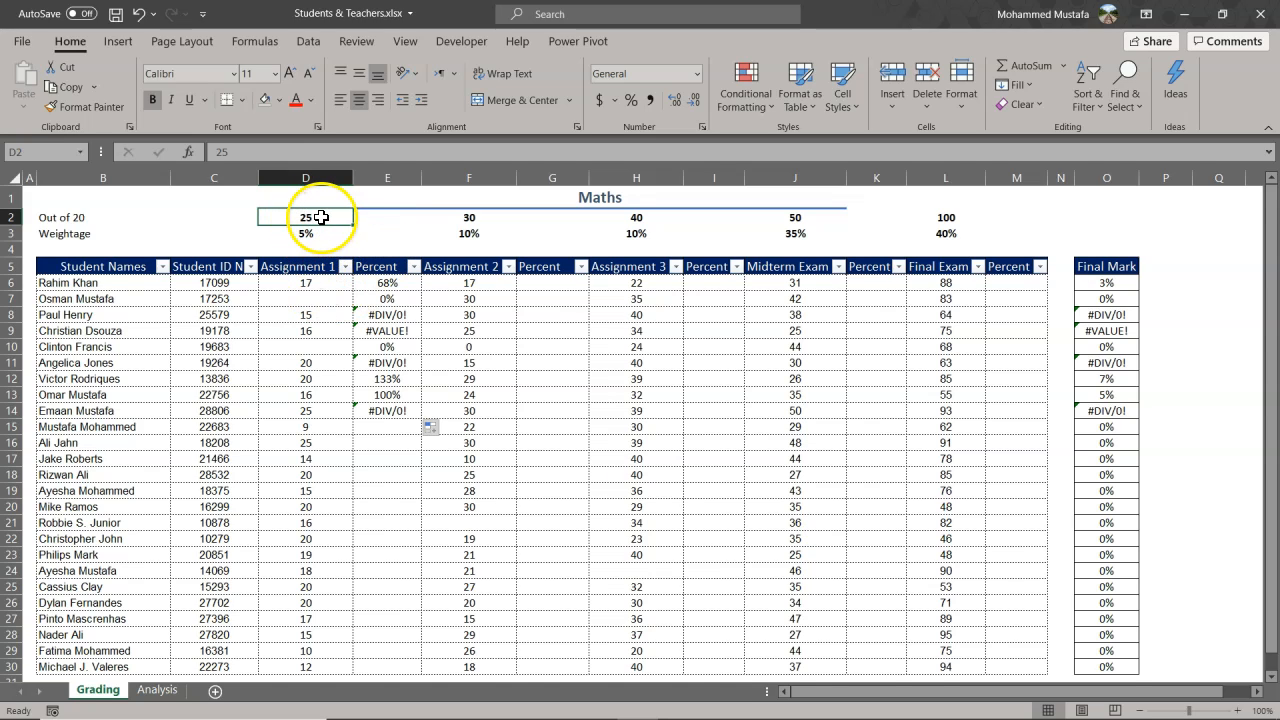
- Clear the Assignment 1 Percent formulas from E6:E14 and return to E6
{"action": "left_click", "coordinate": [392, 284]}
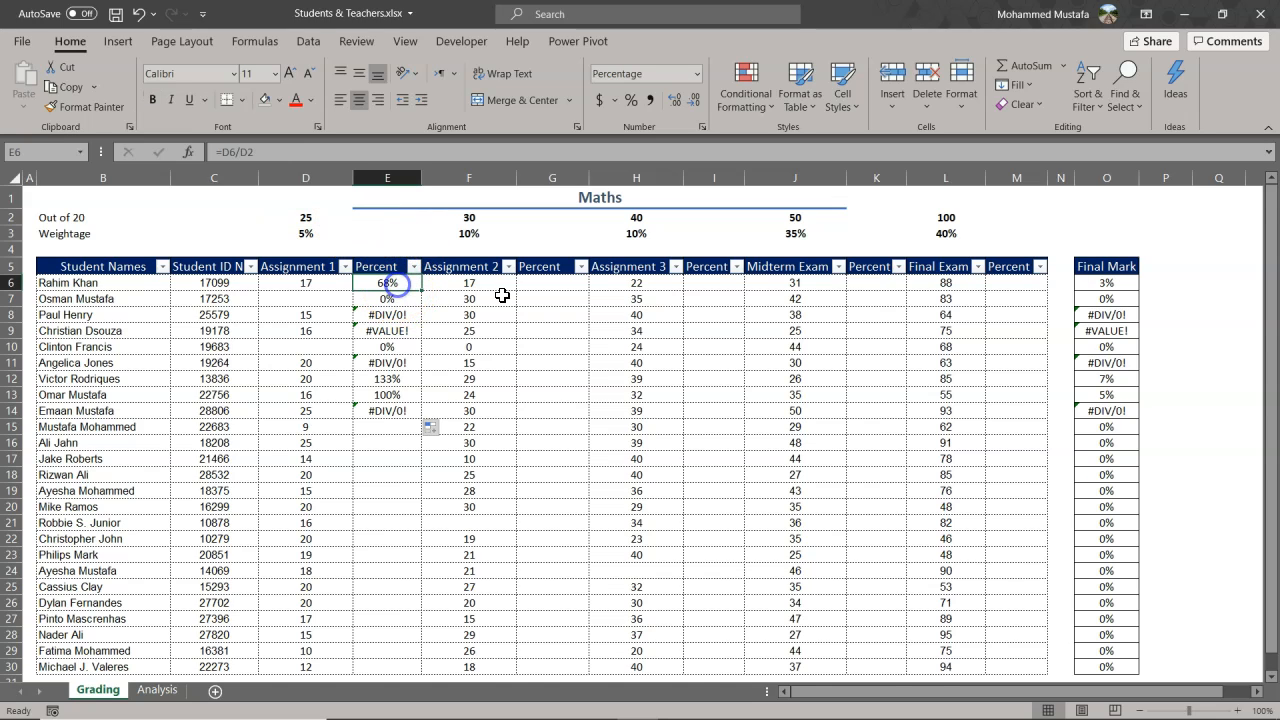
{"action": "key", "text": "ctrl+shift+Down"}
{"action": "key", "text": "Delete"}
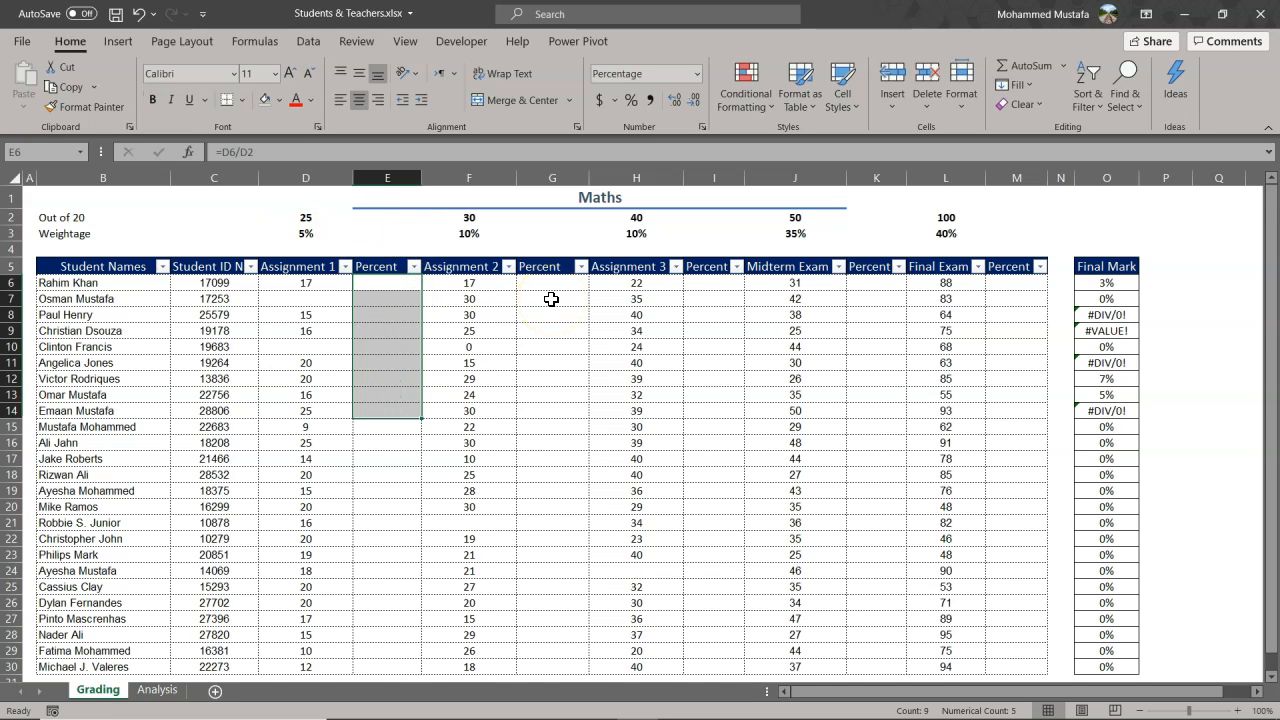
{"action": "key", "text": "Down"}
{"action": "key", "text": "Up"}
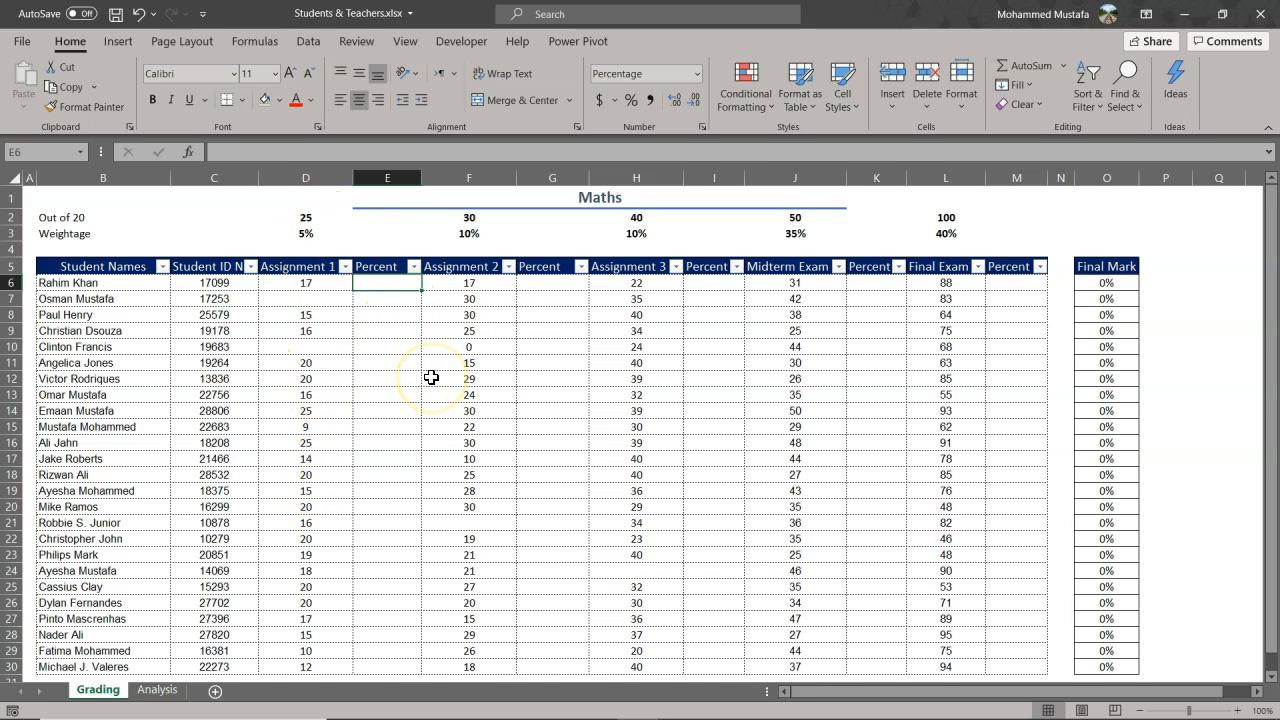
- Calculate the Assignment 1 percent in E6 with =D6/$D$2 and fill the formula down to E30
{"action": "type", "text": "="}
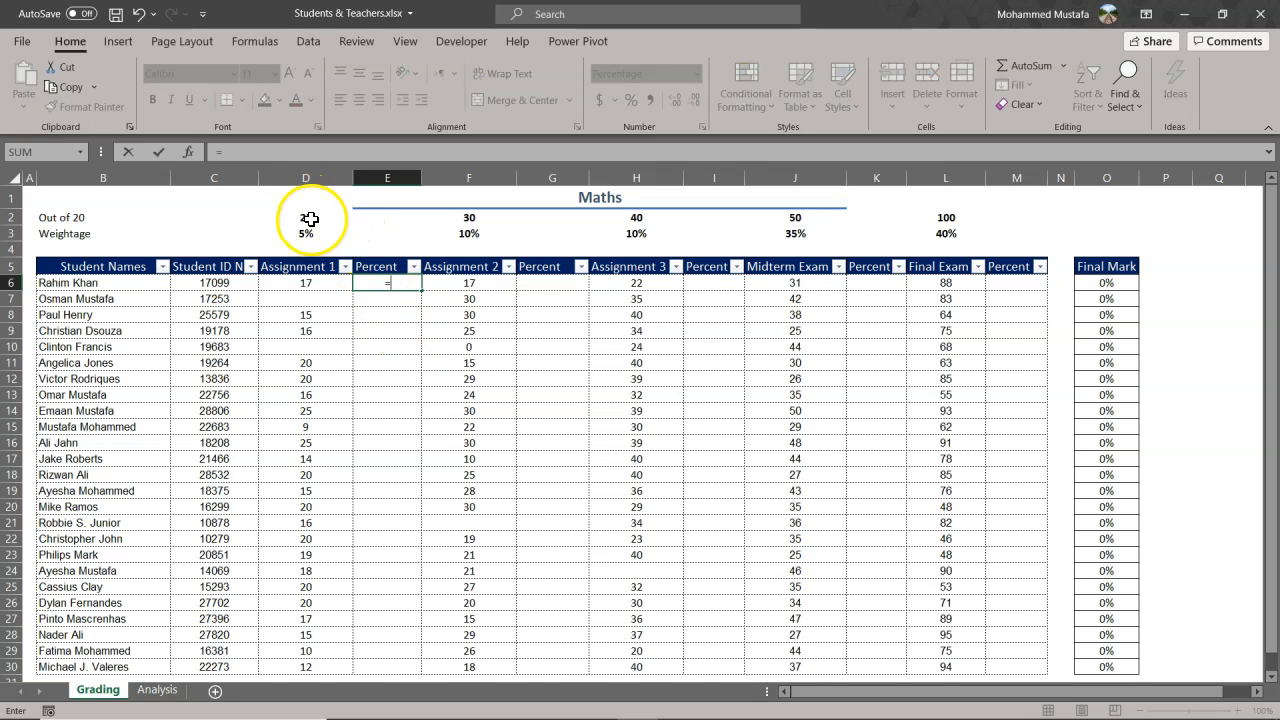
{"action": "left_click", "coordinate": [306, 282]}
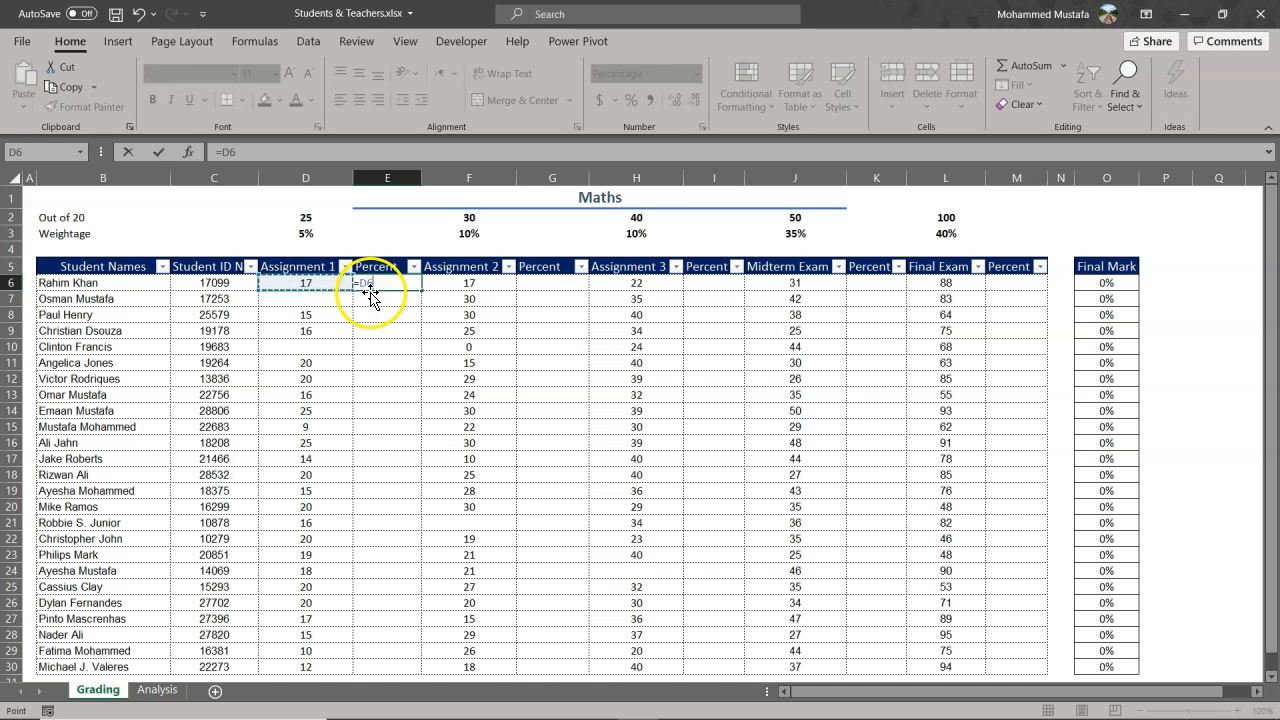
{"action": "type", "text": "/"}
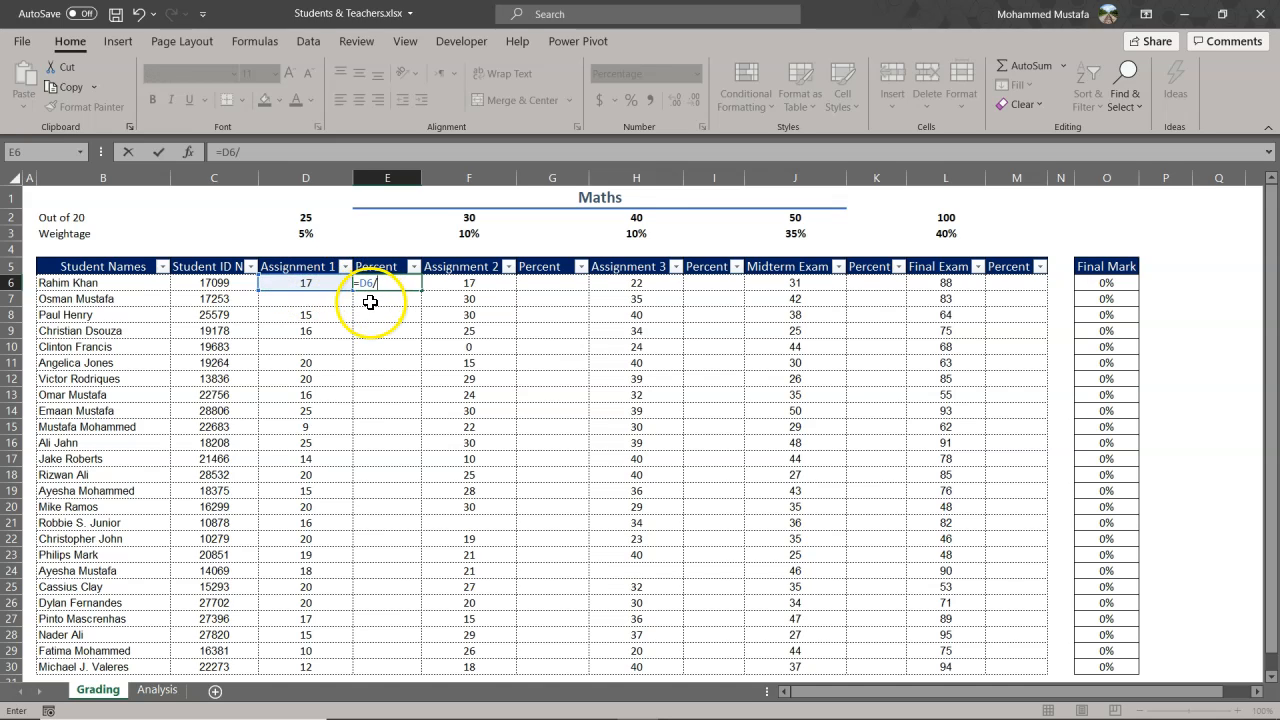
{"action": "left_click", "coordinate": [313, 217]}
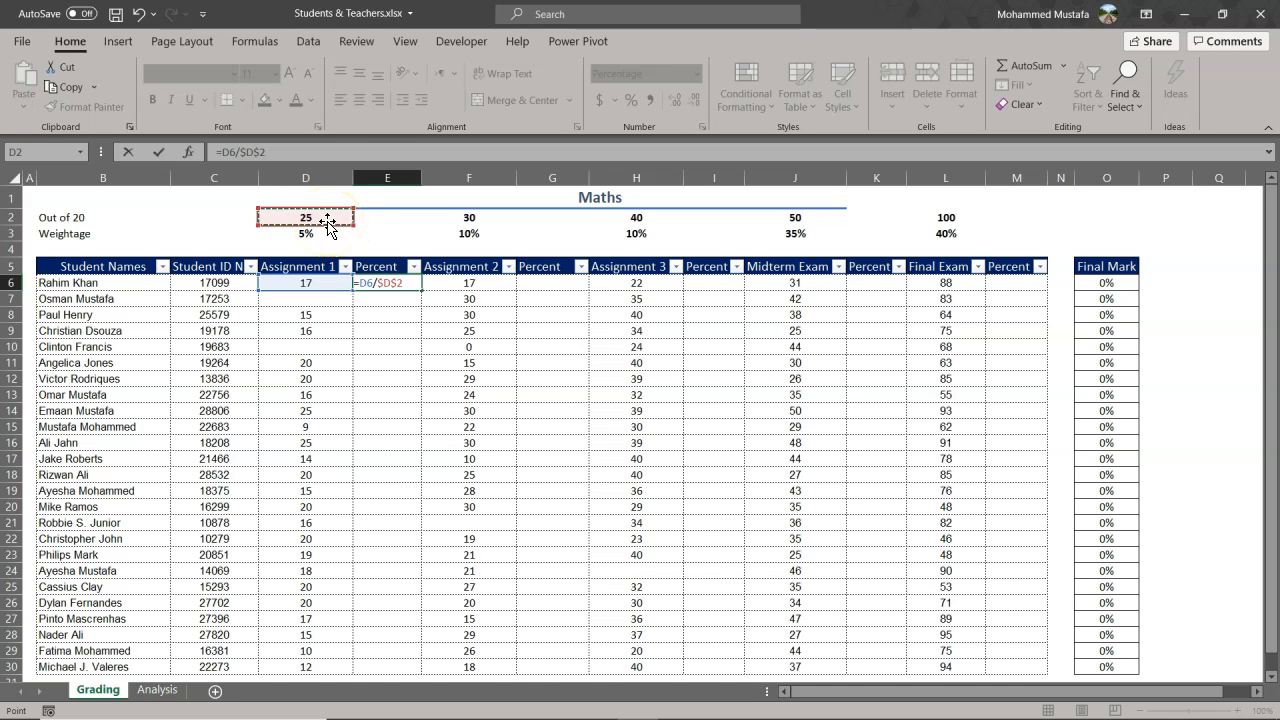
{"action": "key", "text": "Return"}
{"action": "left_click", "coordinate": [410, 284]}
{"action": "left_click_drag", "start_coordinate": [422, 290], "coordinate": [420, 666]}
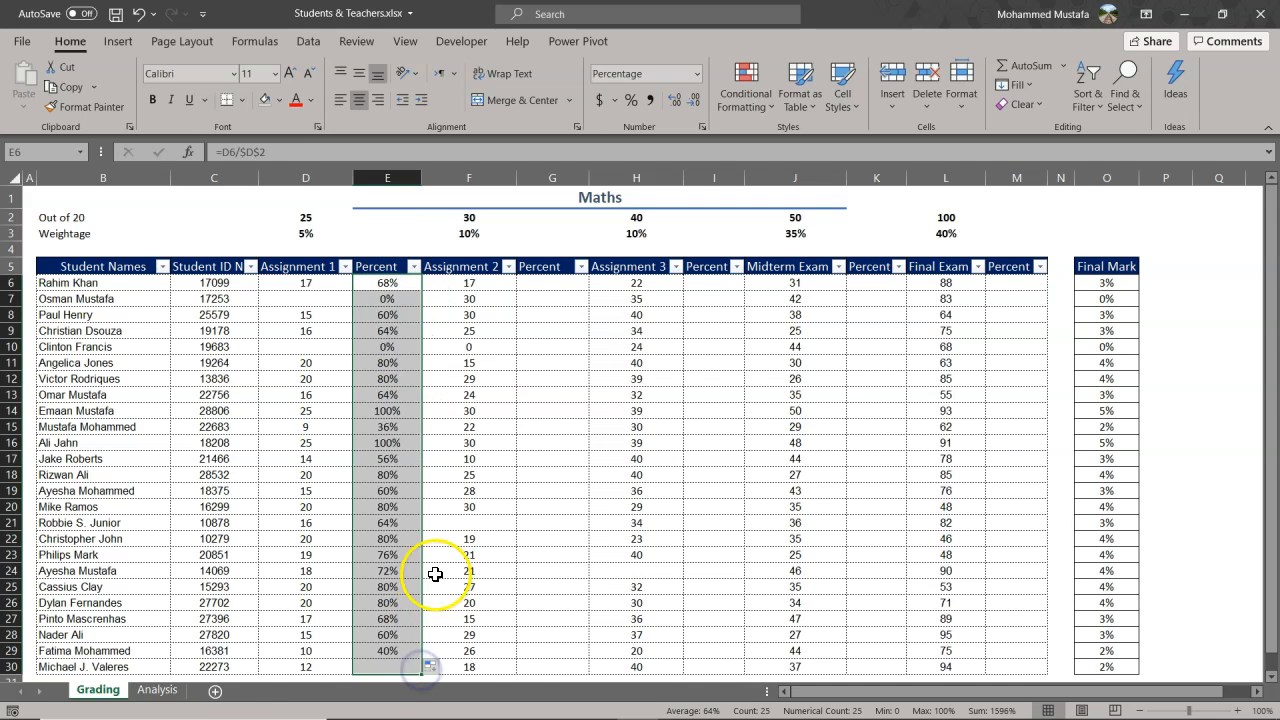
- Check the filled Assignment 1 Percent formulas down column E, including E18's references, for the locked maximum mark in D2
{"action": "left_click", "coordinate": [402, 314]}
{"action": "left_click", "coordinate": [387, 347]}
{"action": "left_click", "coordinate": [390, 380]}
{"action": "left_click", "coordinate": [391, 411]}
{"action": "left_click", "coordinate": [404, 443]}
{"action": "left_click", "coordinate": [403, 476]}
{"action": "left_click", "coordinate": [399, 507]}
{"action": "left_click", "coordinate": [400, 539]}
{"action": "left_click", "coordinate": [399, 567]}
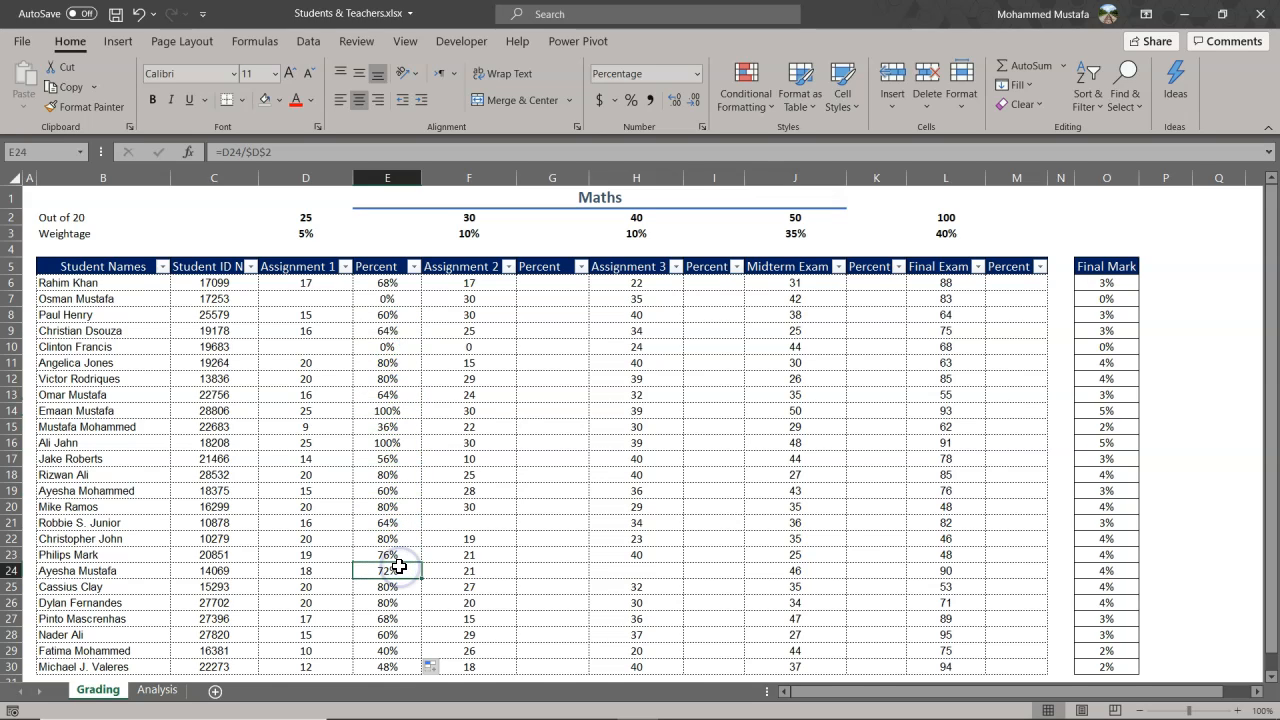
{"action": "double_click", "coordinate": [387, 475]}
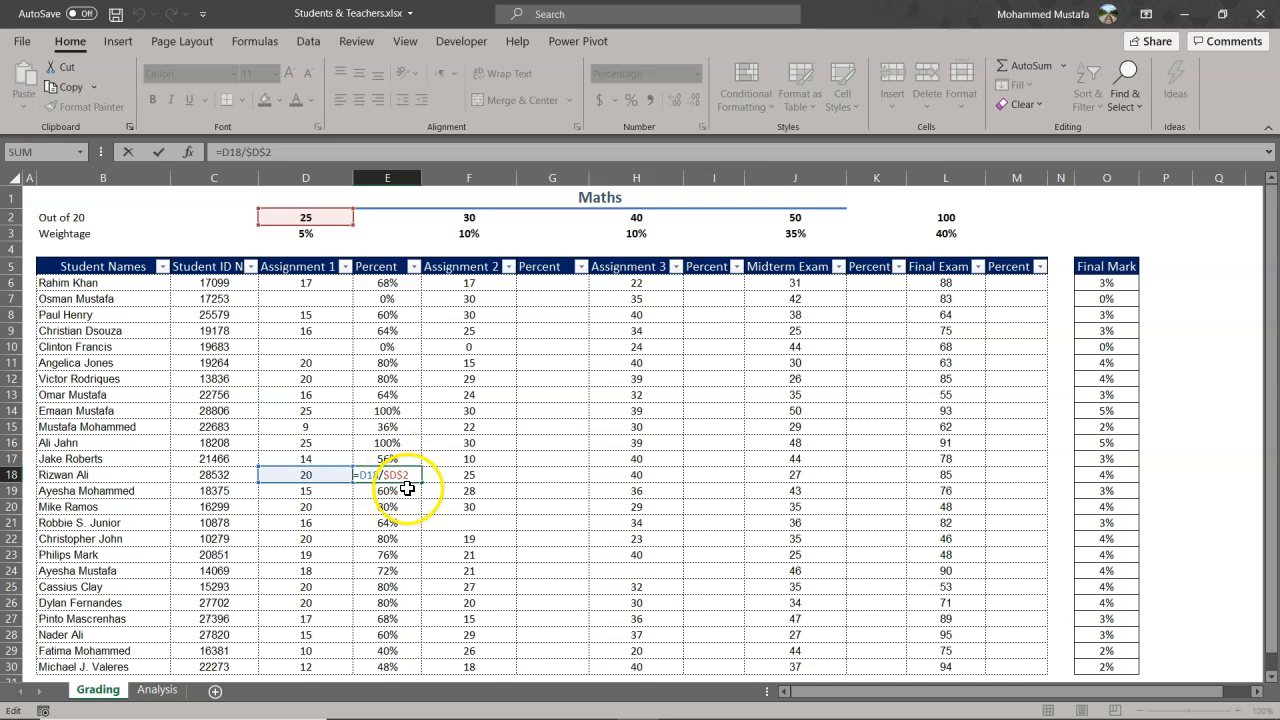
{"action": "key", "text": "Escape"}
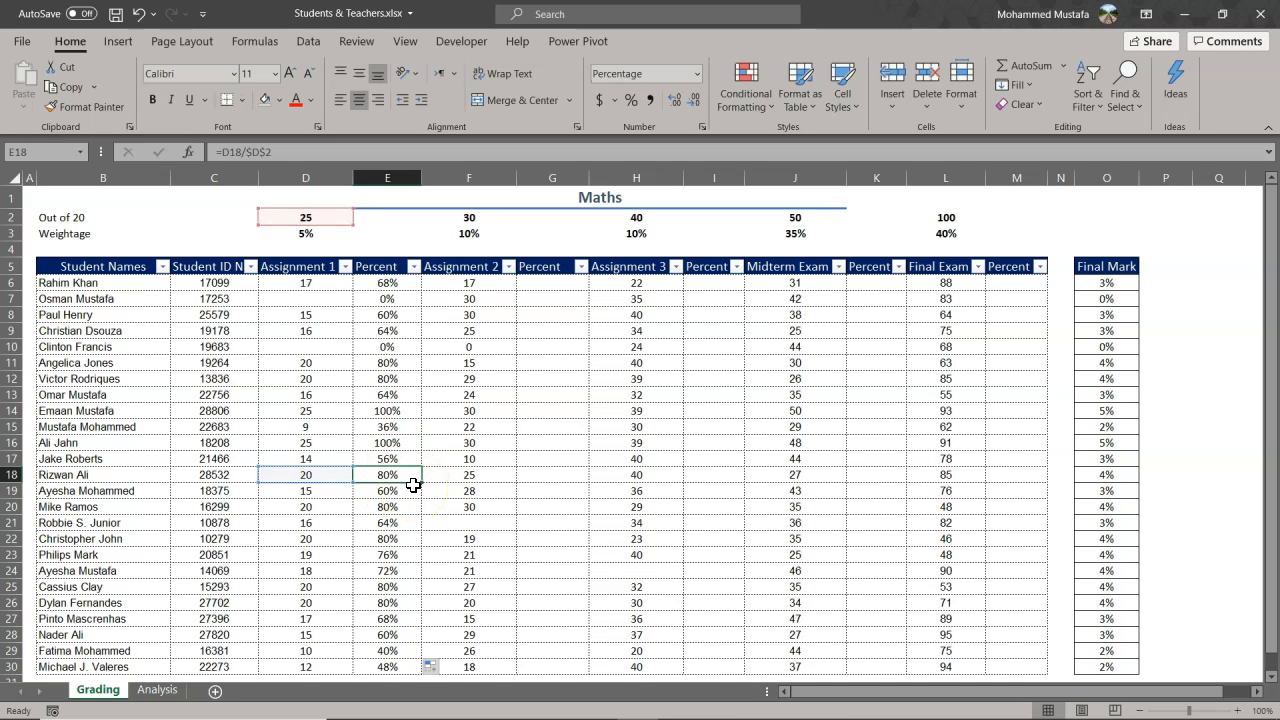
{"action": "left_click", "coordinate": [393, 279]}
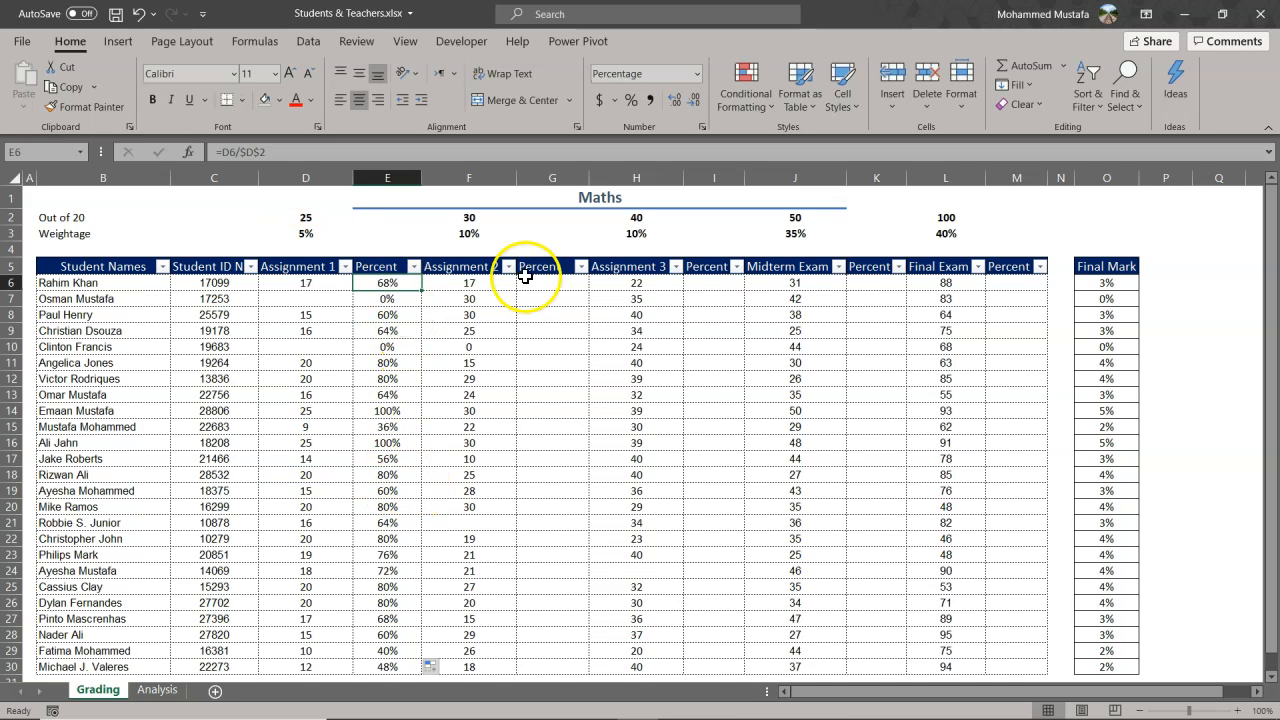
- Calculate the Assignment 2 percent in G6 with =F6/$F$2 and fill the formula down to G30
{"action": "left_click", "coordinate": [478, 285]}
{"action": "left_click", "coordinate": [553, 287]}
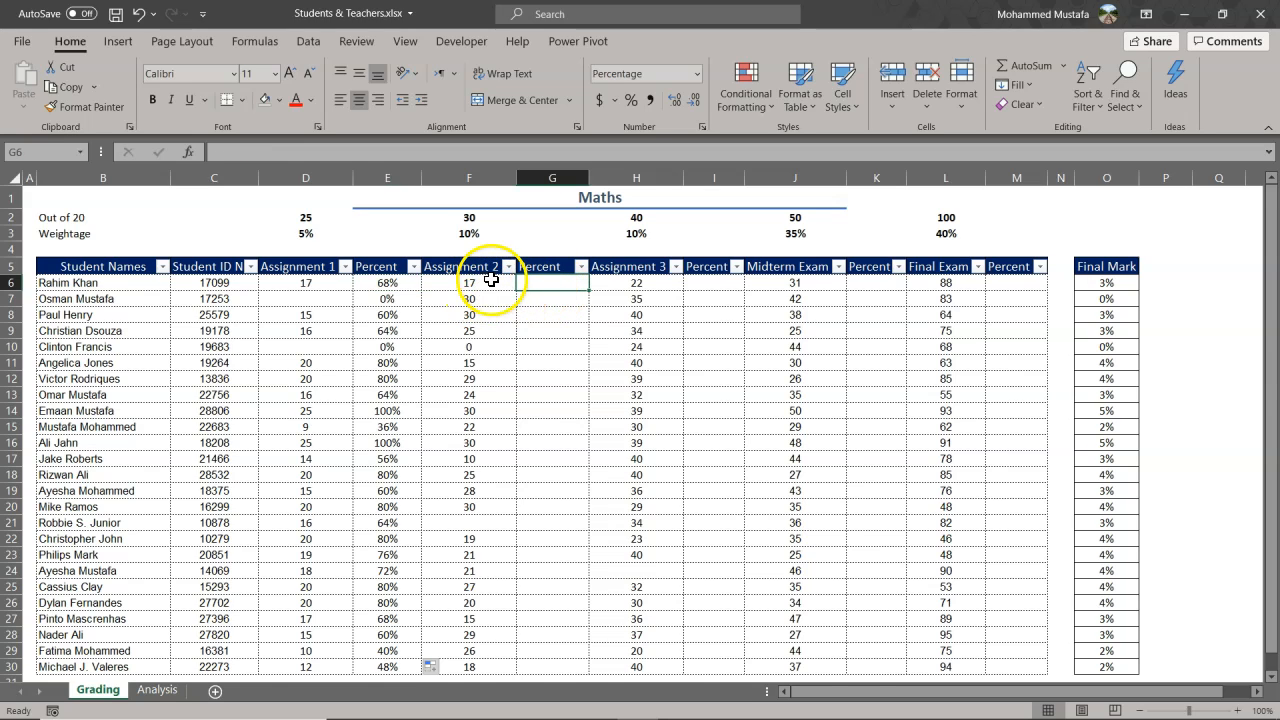
{"action": "type", "text": "="}
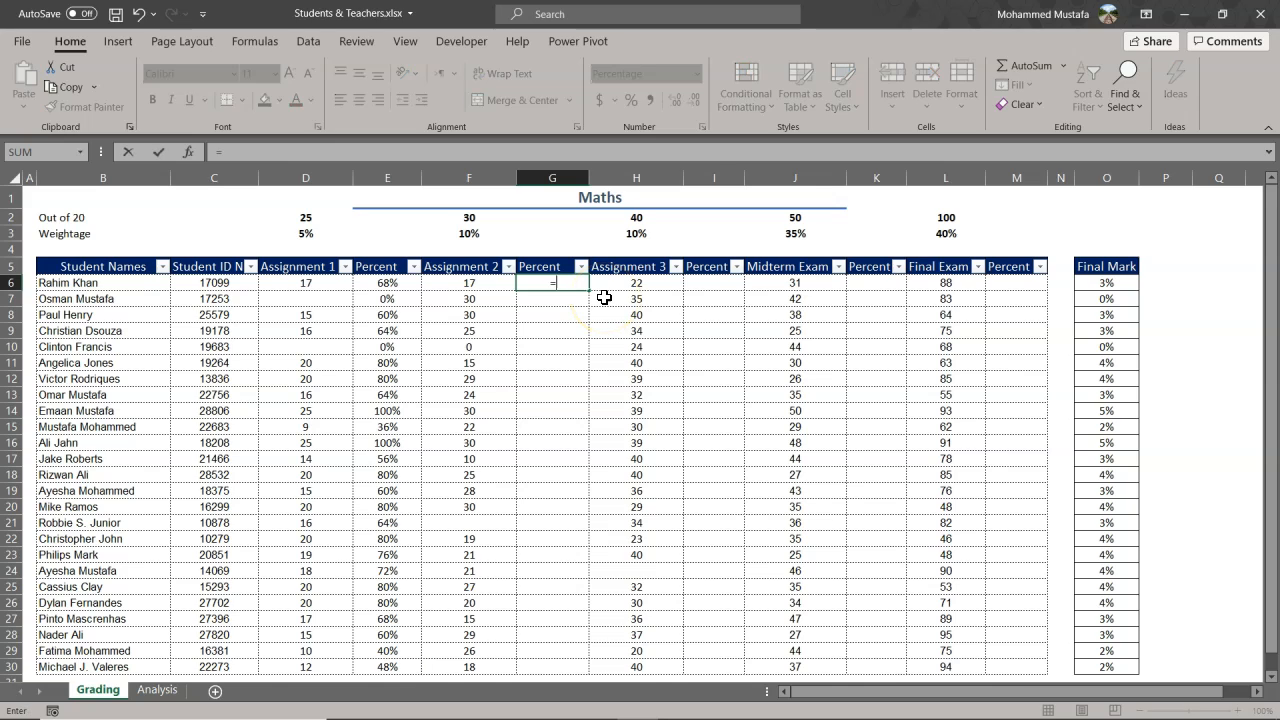
{"action": "key", "text": "Left"}
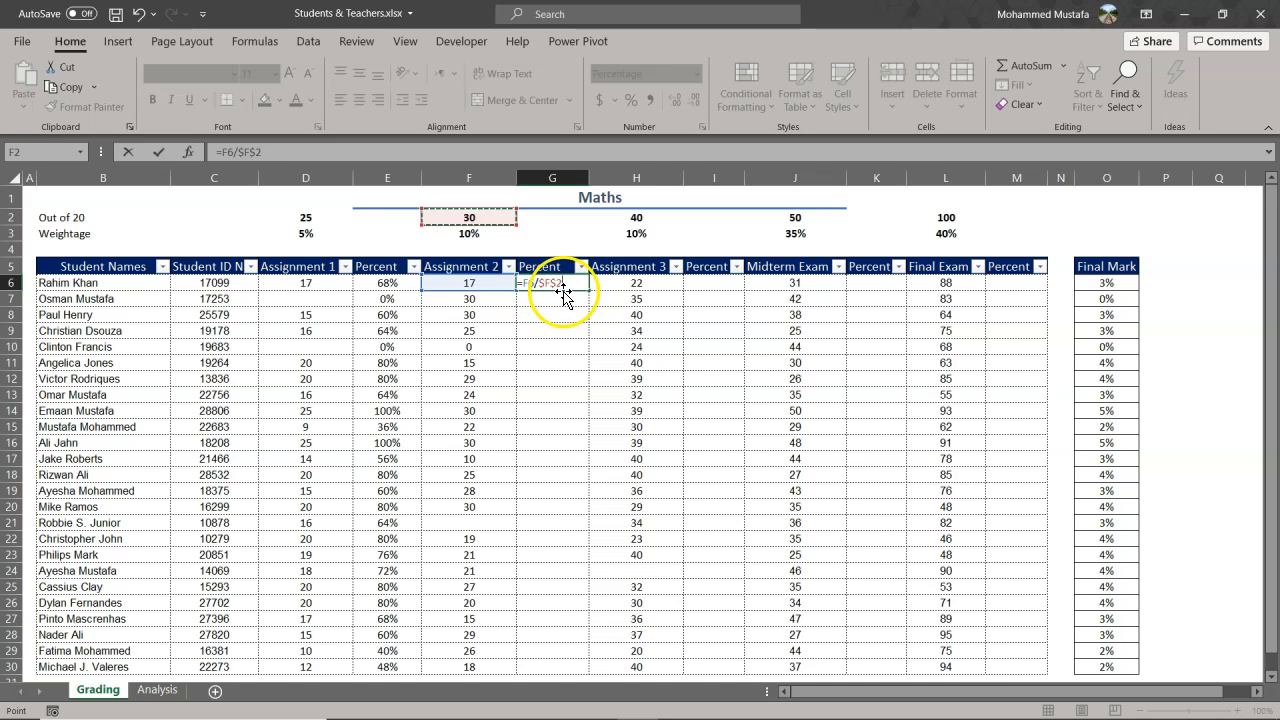
{"action": "key", "text": "Return"}
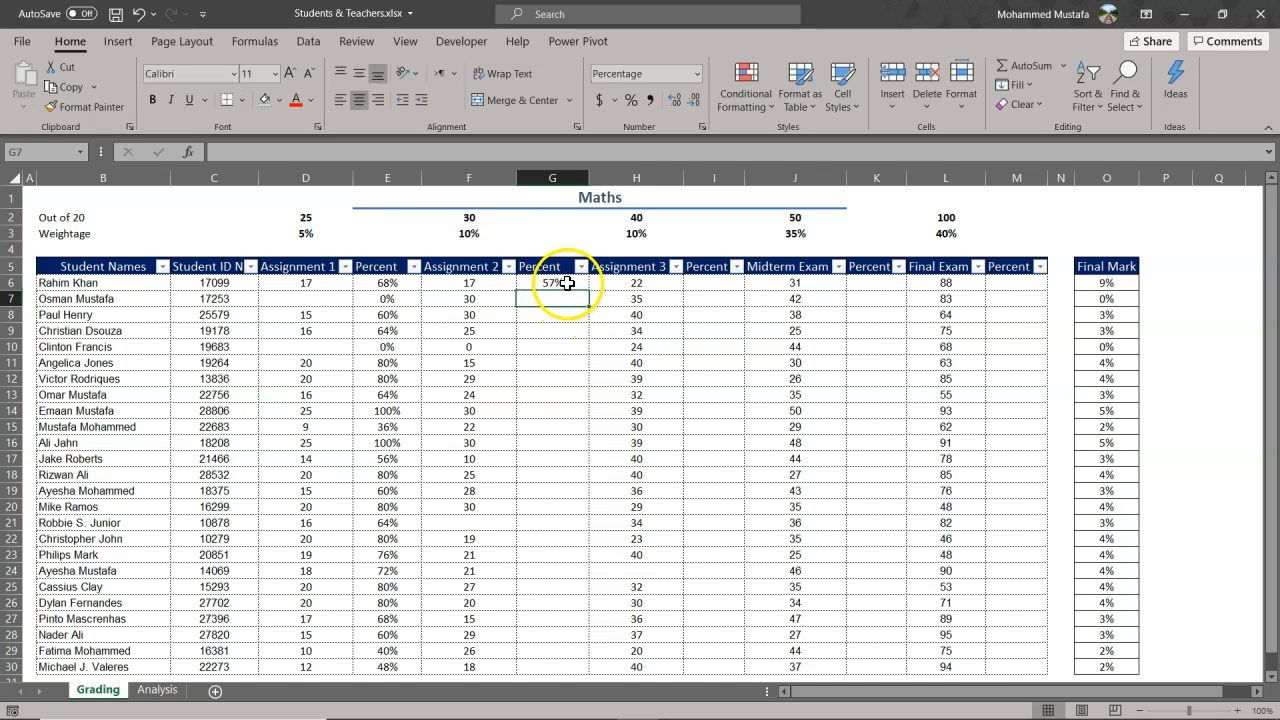
{"action": "left_click", "coordinate": [566, 283]}
{"action": "left_click_drag", "start_coordinate": [586, 586], "coordinate": [583, 667]}
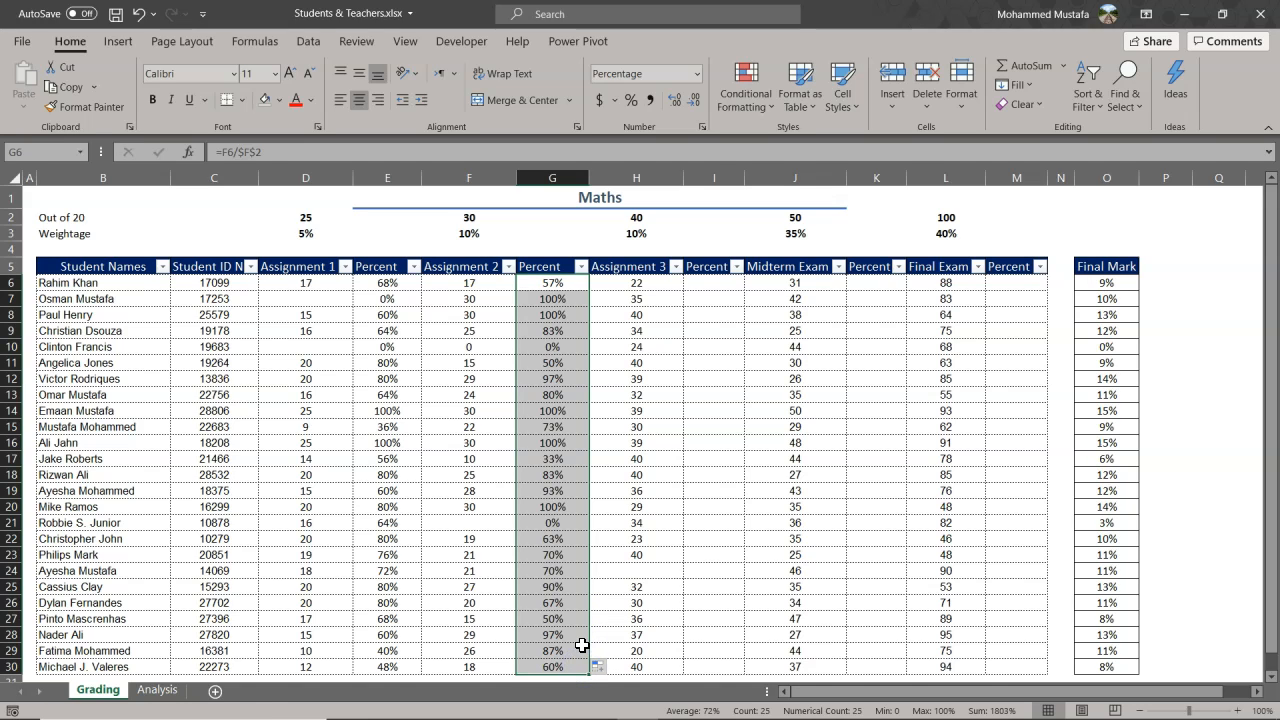
- Calculate the Assignment 3 percent in I6 with =H6/$H$2 and fill the formula down to I30
{"action": "left_click", "coordinate": [708, 283]}
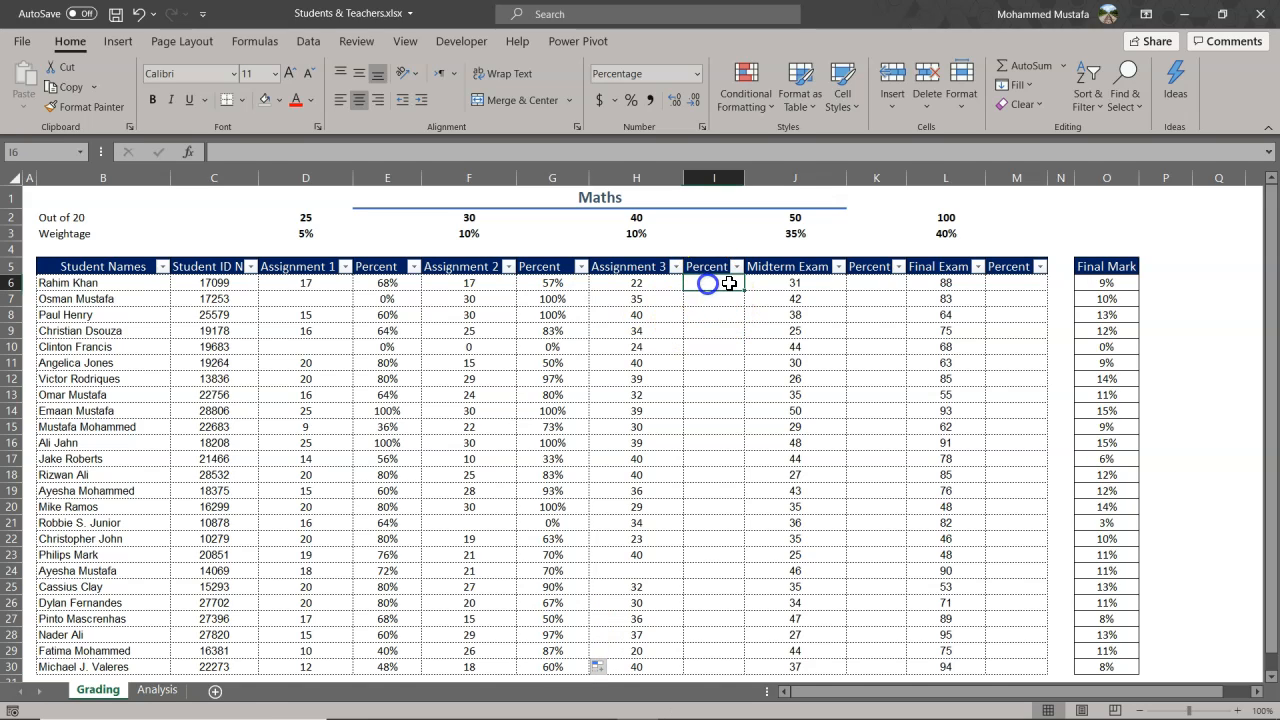
{"action": "type", "text": "="}
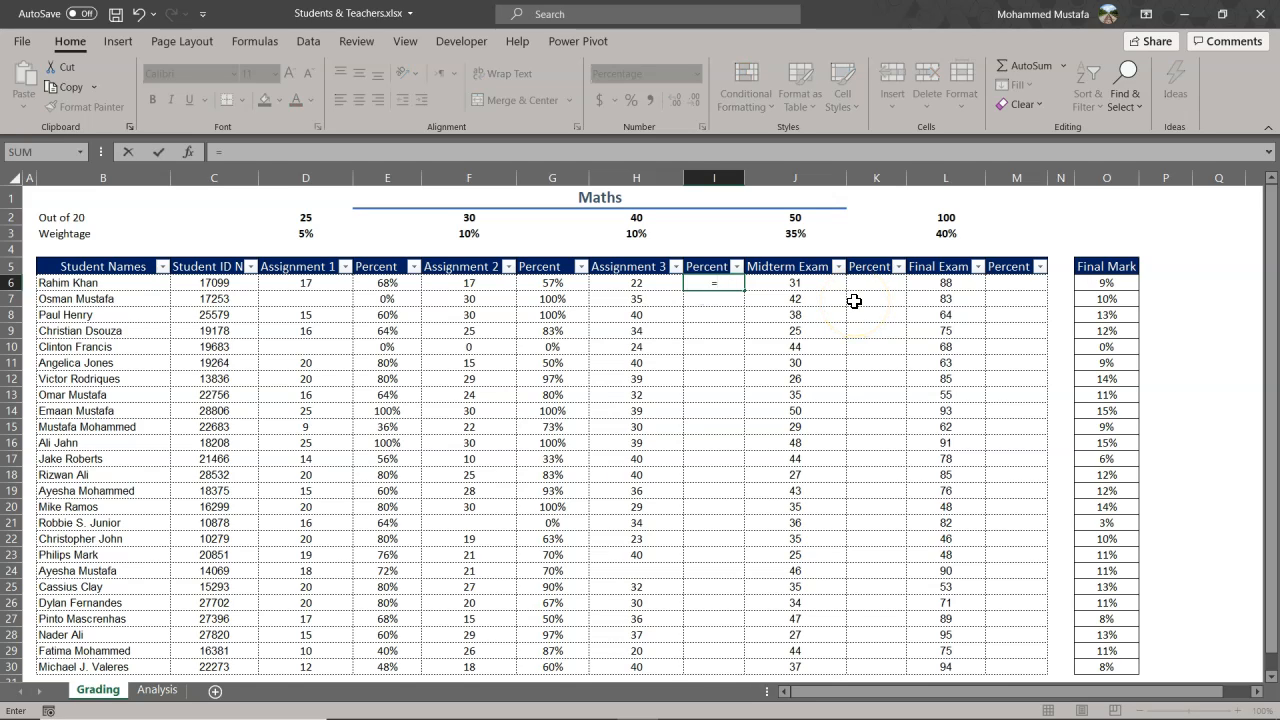
{"action": "key", "text": "Left"}
{"action": "type", "text": "/"}
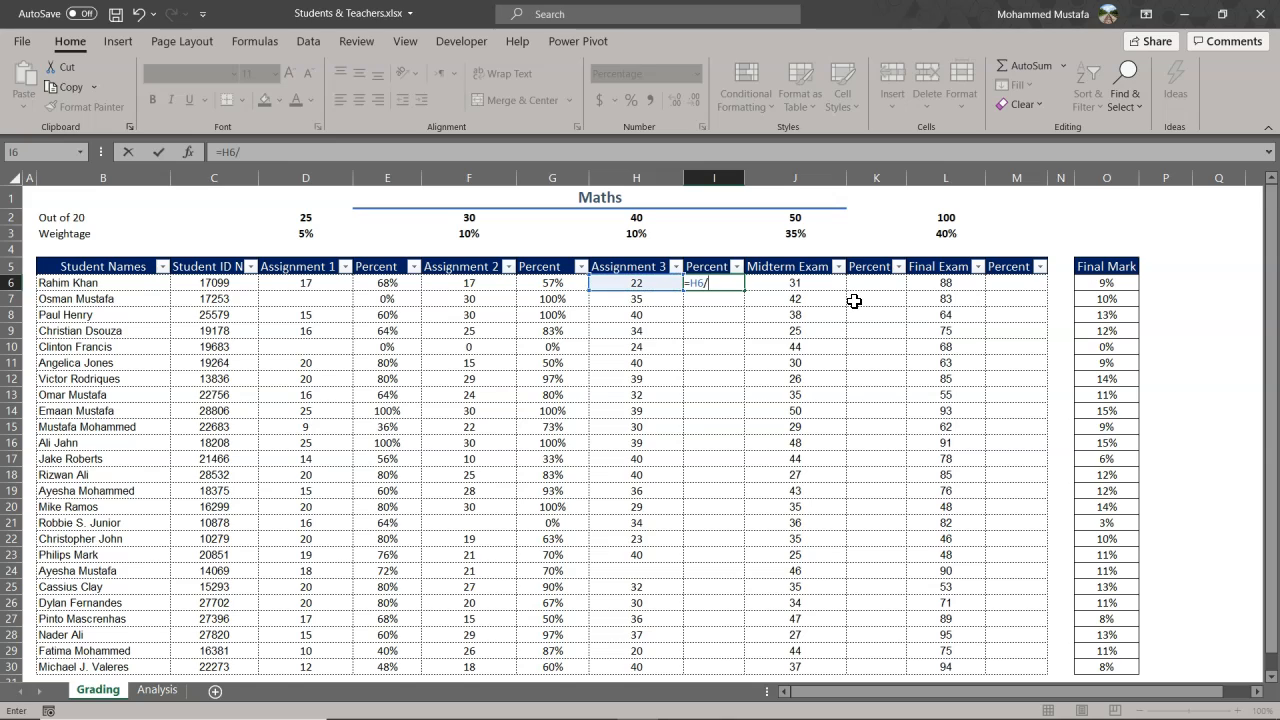
{"action": "key", "text": "Up"}
{"action": "key", "text": "Up"}
{"action": "key", "text": "Up"}
{"action": "key", "text": "Left"}
{"action": "key", "text": "Up"}
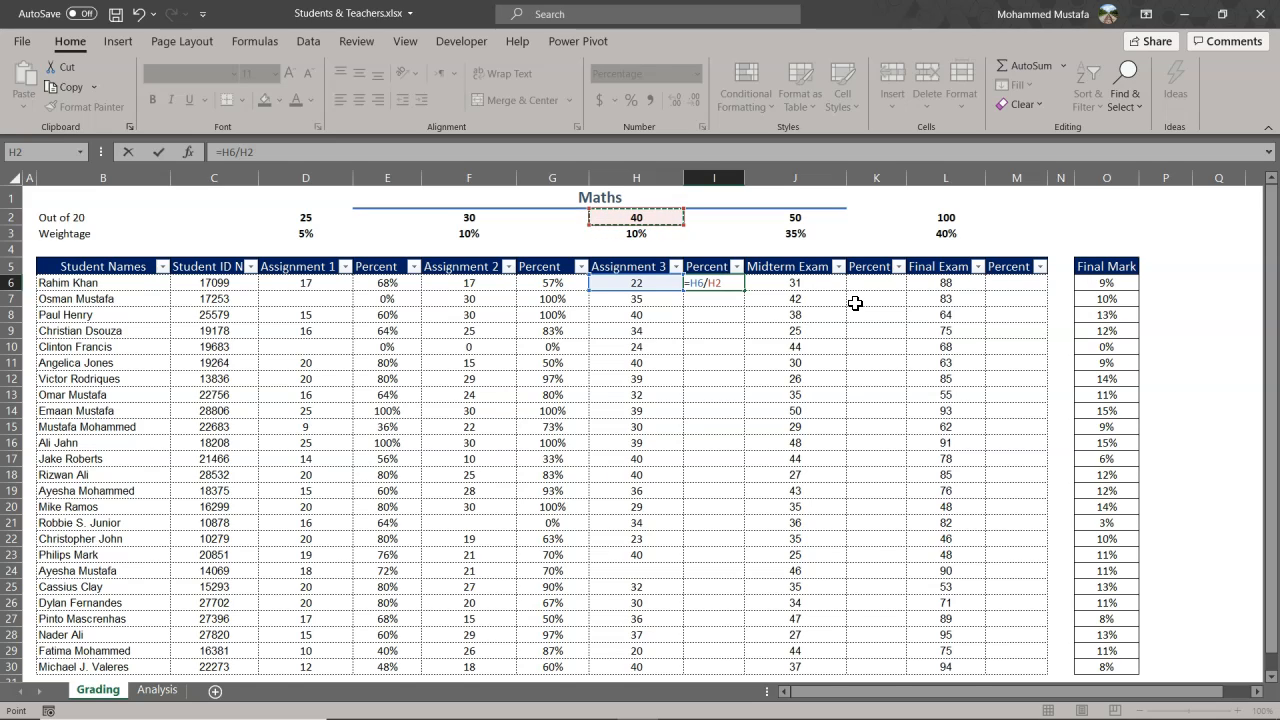
{"action": "key", "text": "ctrl+Return"}
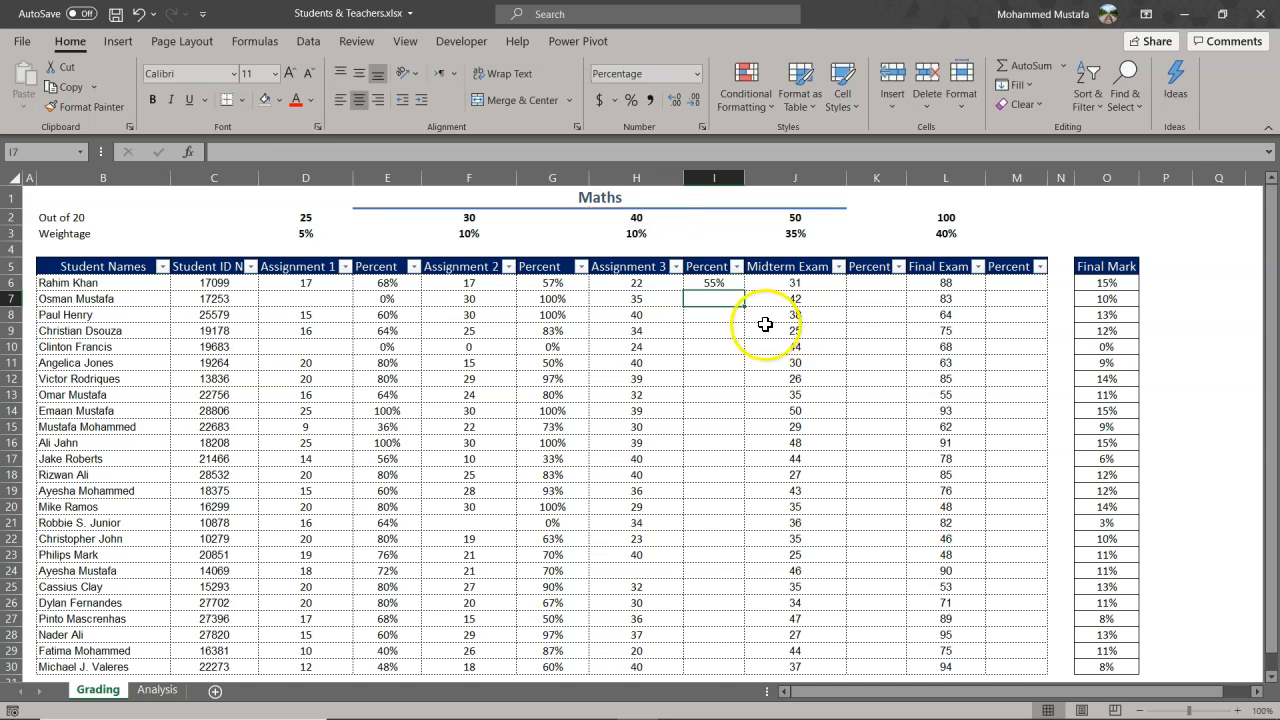
{"action": "left_click_drag", "start_coordinate": [743, 290], "coordinate": [747, 668]}
- Calculate the Midterm Exam percent in K6 with =J6/$J$2 and fill the formula down to K30
{"action": "left_click", "coordinate": [867, 284]}
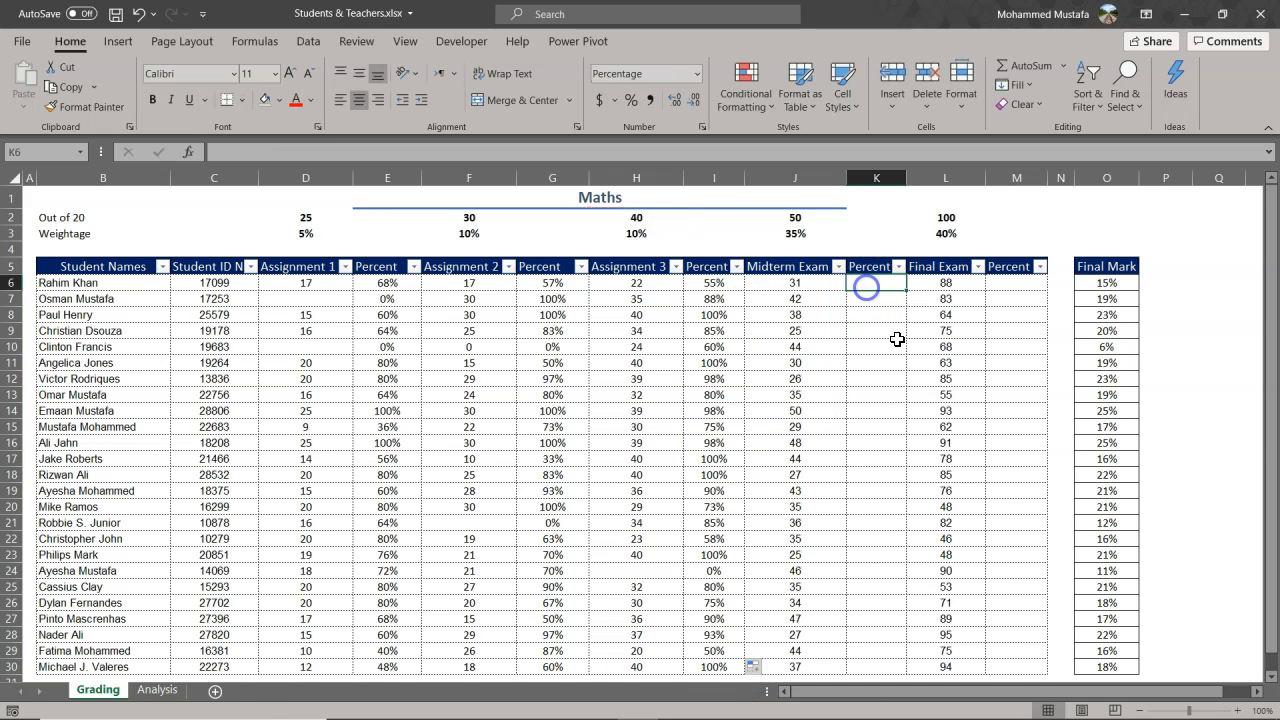
{"action": "type", "text": "="}
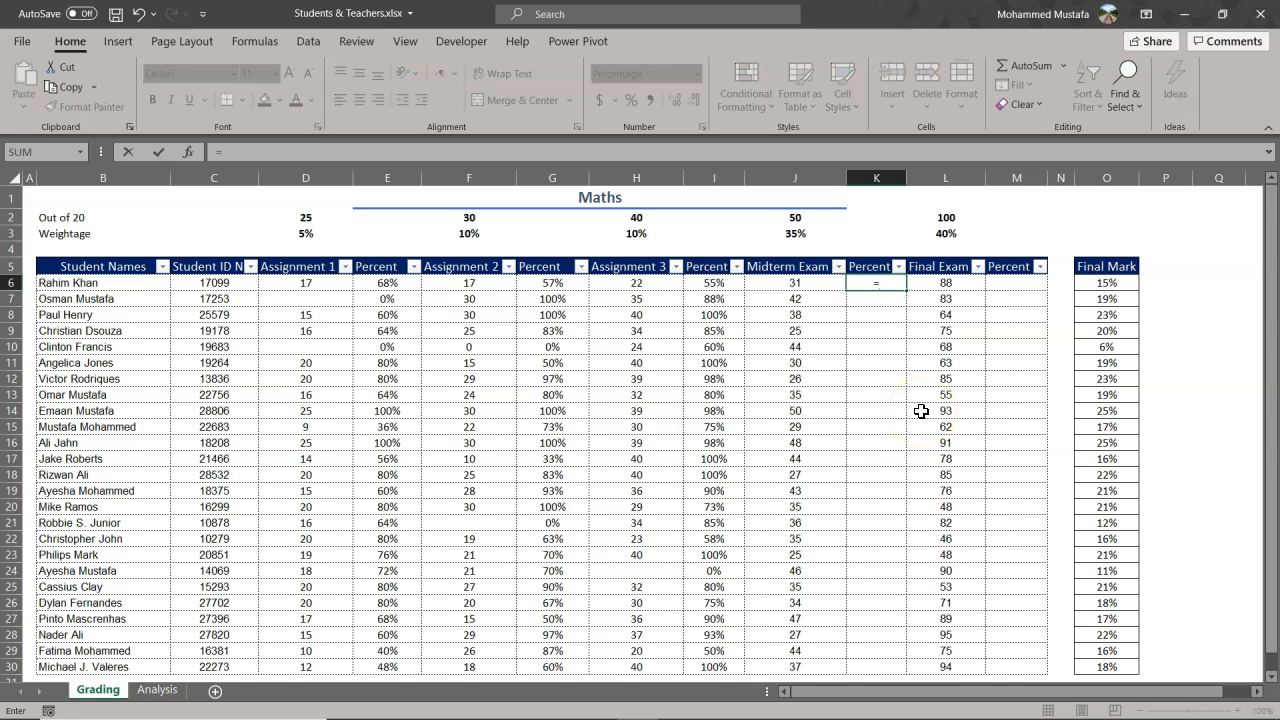
{"action": "key", "text": "Left"}
{"action": "type", "text": "/"}
{"action": "key", "text": "Up"}
{"action": "key", "text": "Up"}
{"action": "key", "text": "Up"}
{"action": "key", "text": "Up"}
{"action": "key", "text": "Left"}
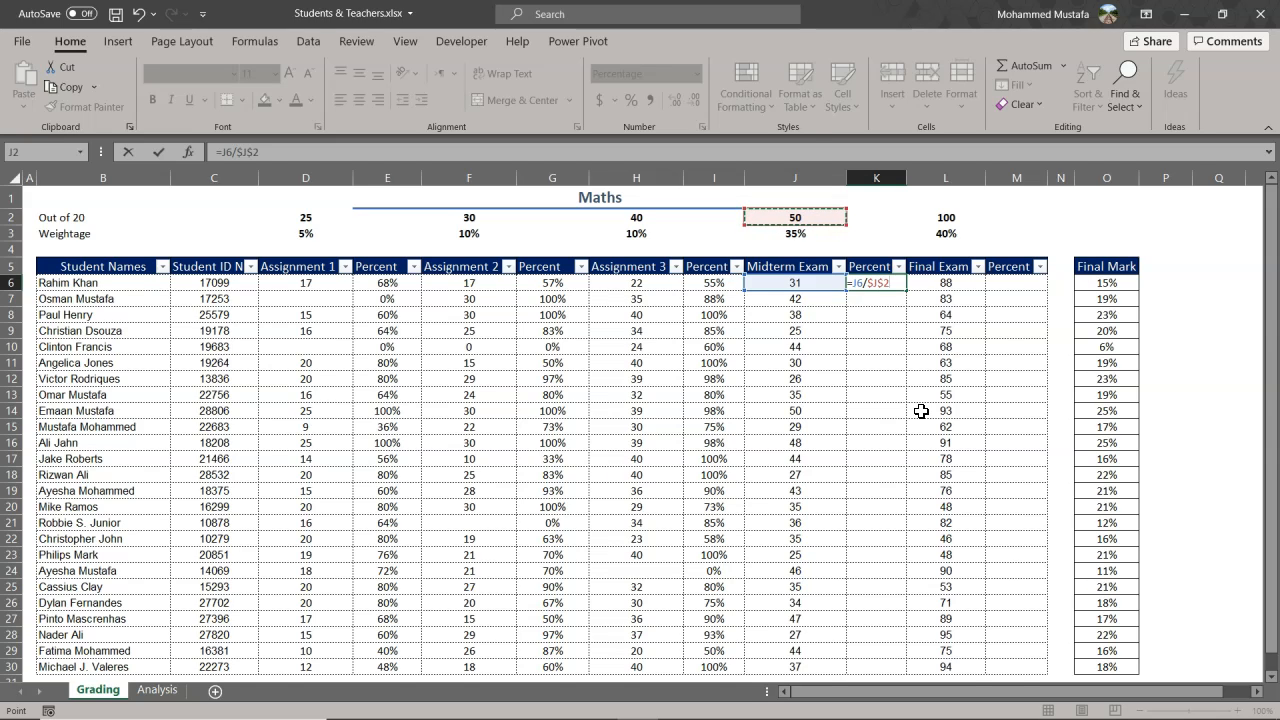
{"action": "key", "text": "ctrl+Return"}
{"action": "left_click_drag", "start_coordinate": [907, 289], "coordinate": [914, 668]}
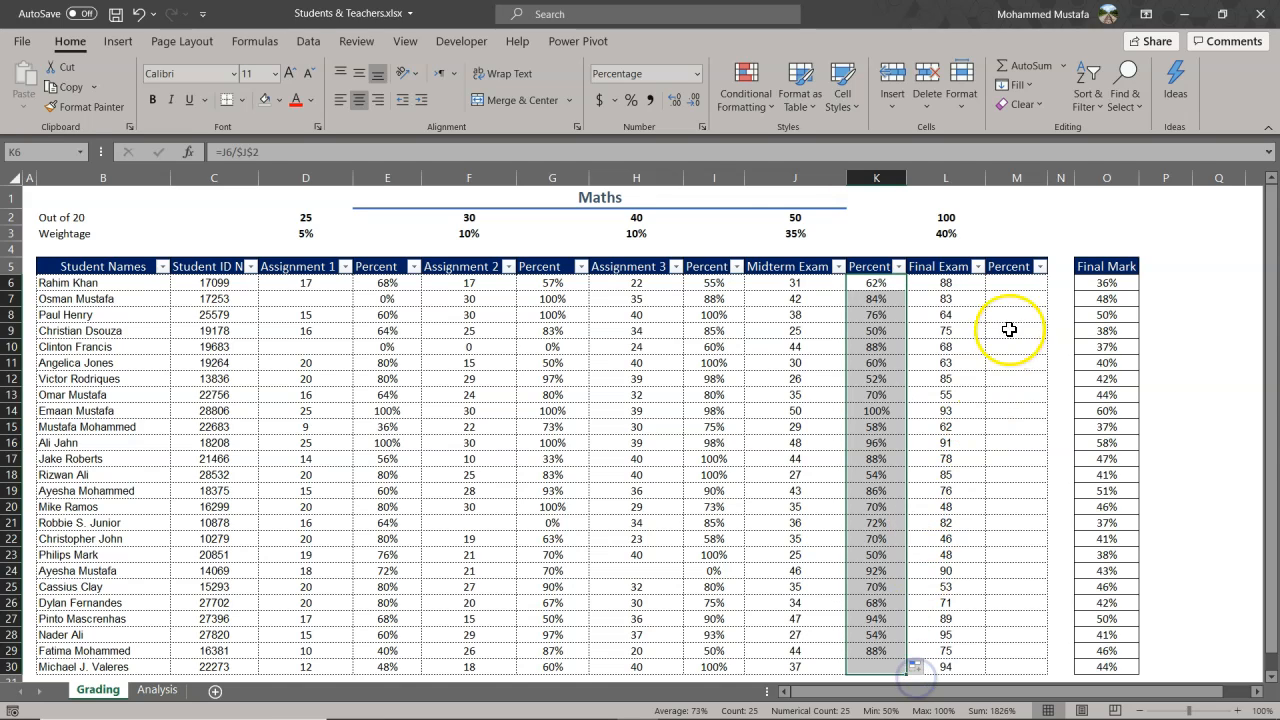
- Calculate the Final Exam percent in M6 with =L6/$L$2 and fill the formula down to M30
{"action": "left_click", "coordinate": [1017, 284]}
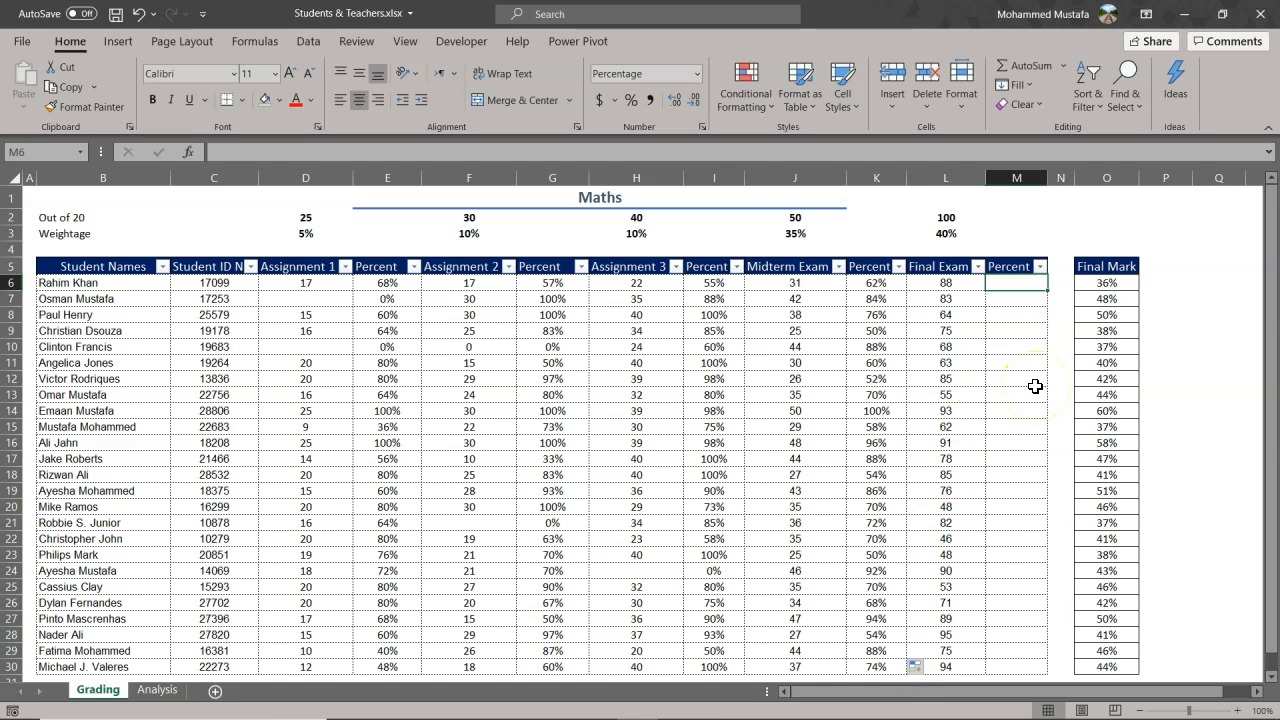
{"action": "type", "text": "="}
{"action": "key", "text": "Left"}
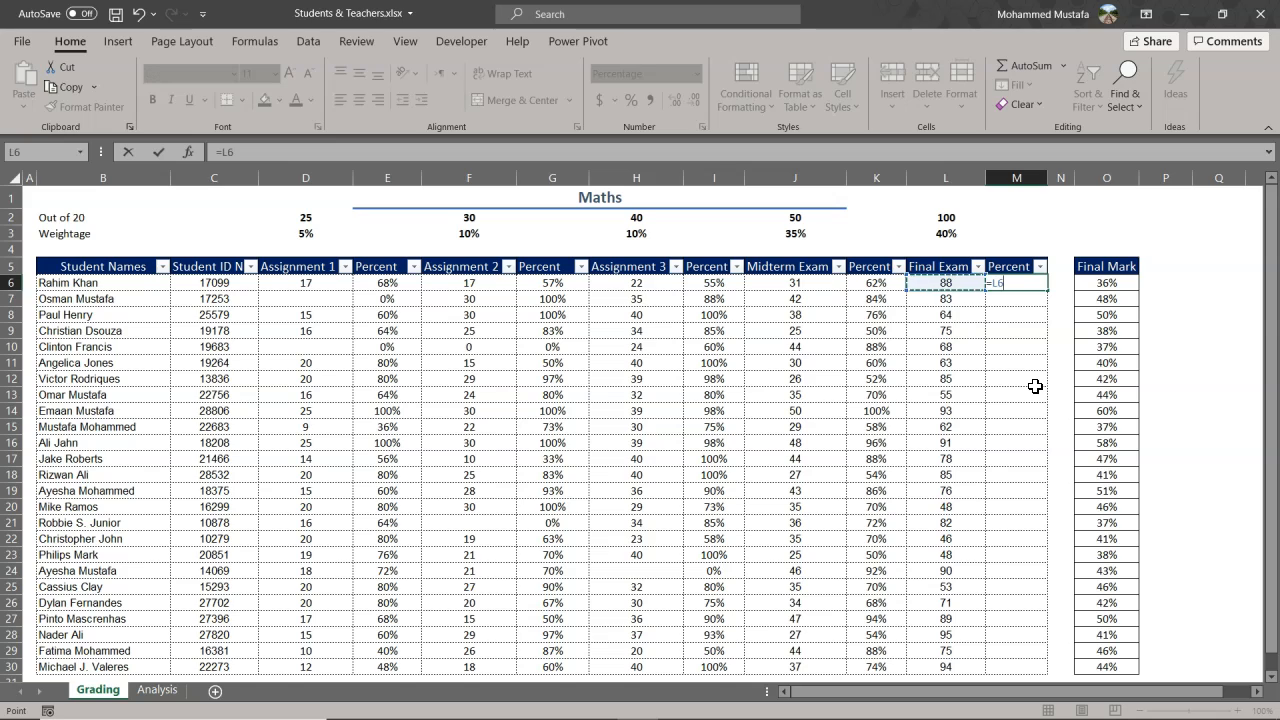
{"action": "type", "text": "/"}
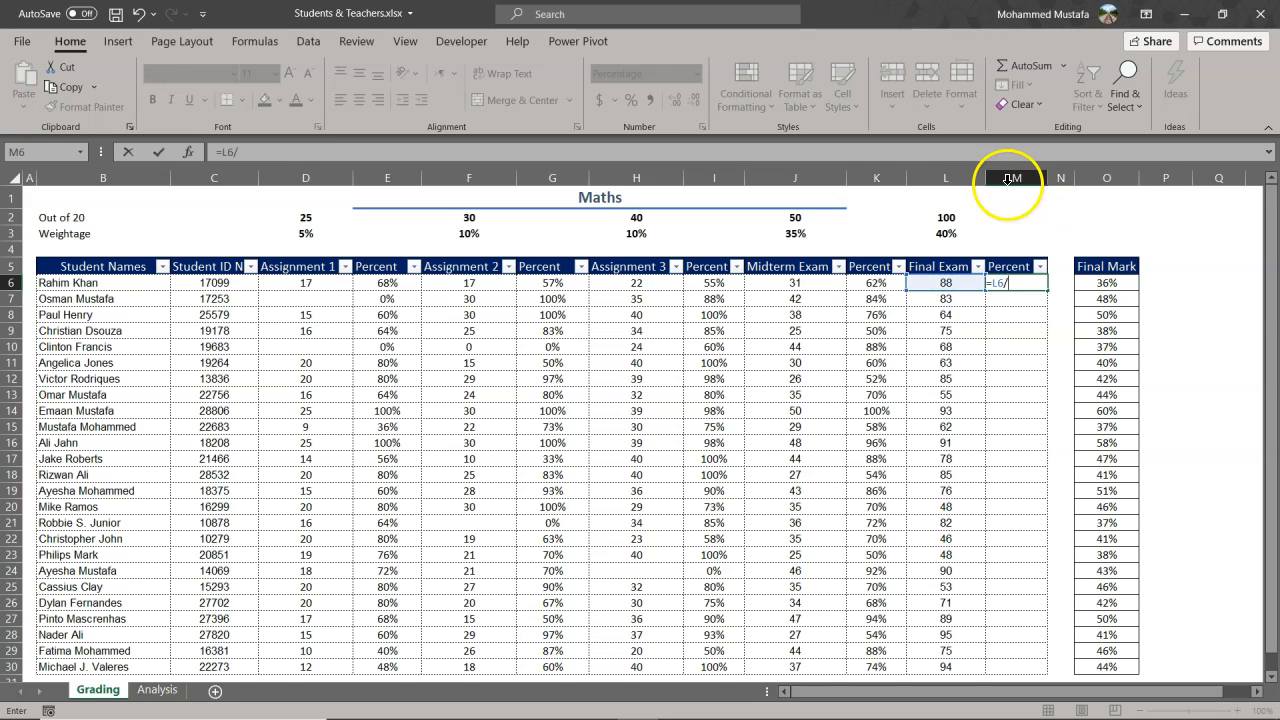
{"action": "left_click", "coordinate": [946, 217]}
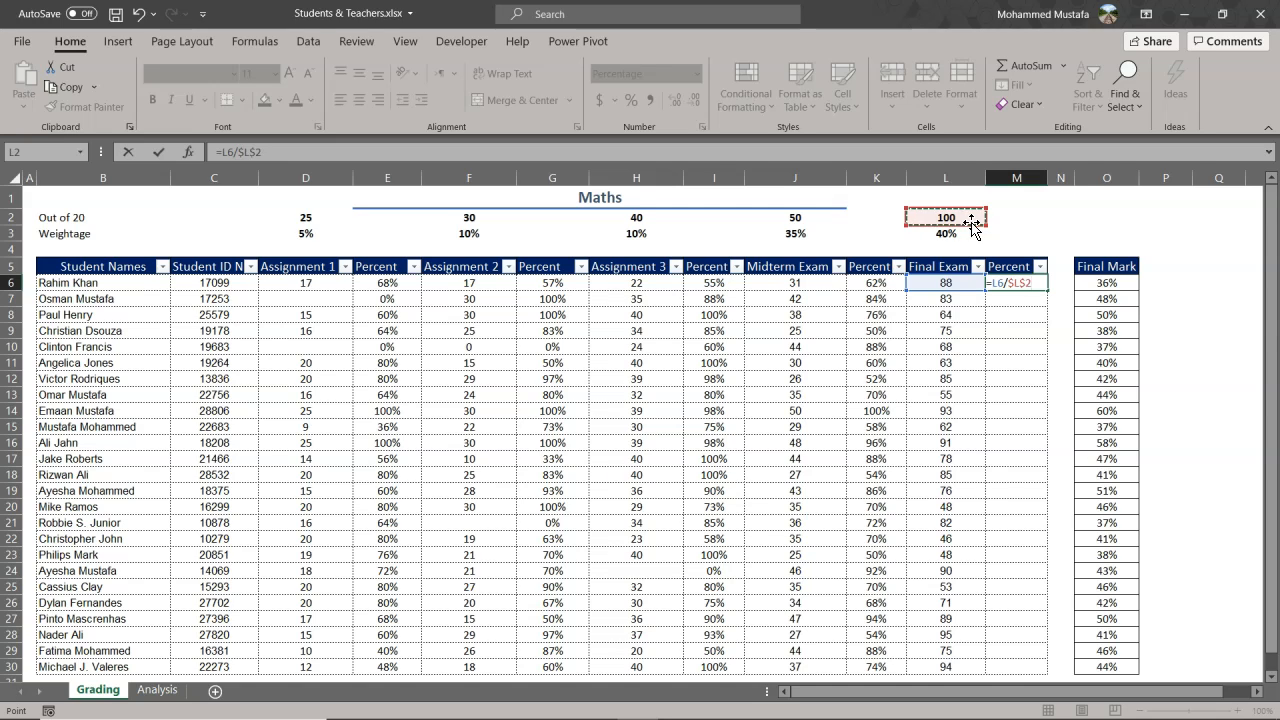
{"action": "key", "text": "Return"}
{"action": "left_click", "coordinate": [1030, 284]}
{"action": "left_click_drag", "start_coordinate": [1046, 290], "coordinate": [1049, 675]}
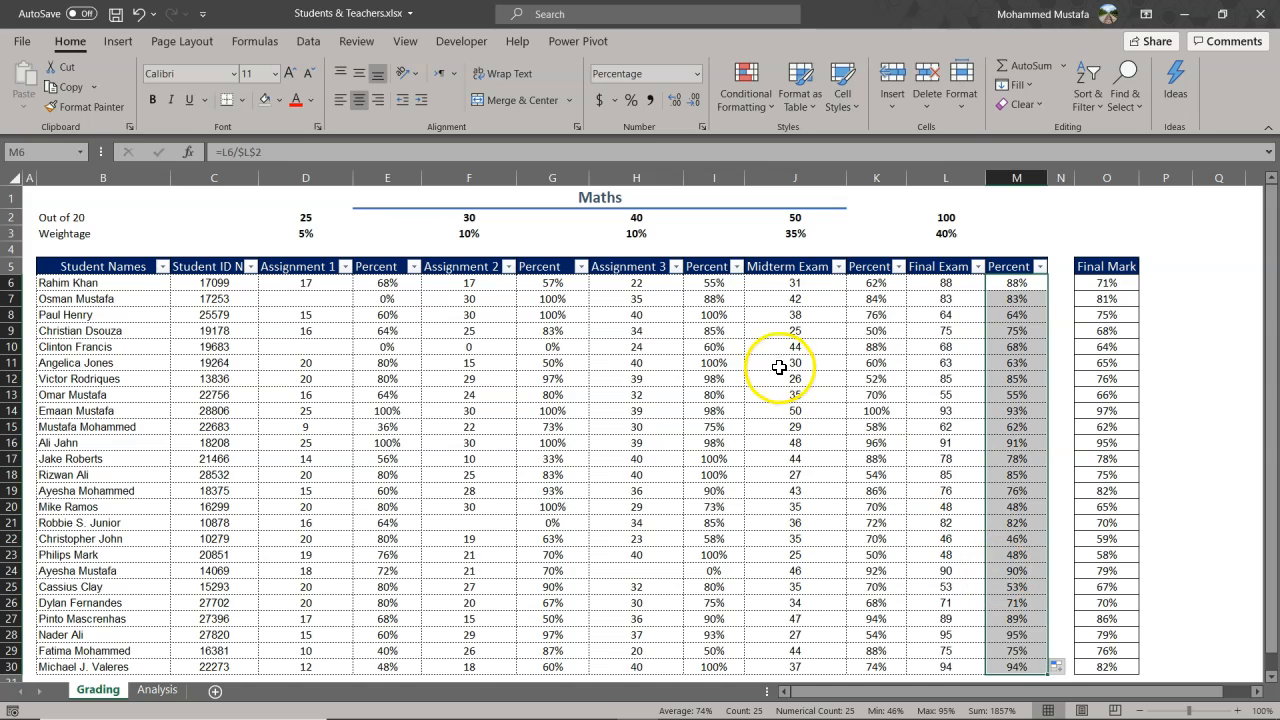
- Clear the Final Mark formulas from O6:O30
{"action": "left_click", "coordinate": [1114, 282]}
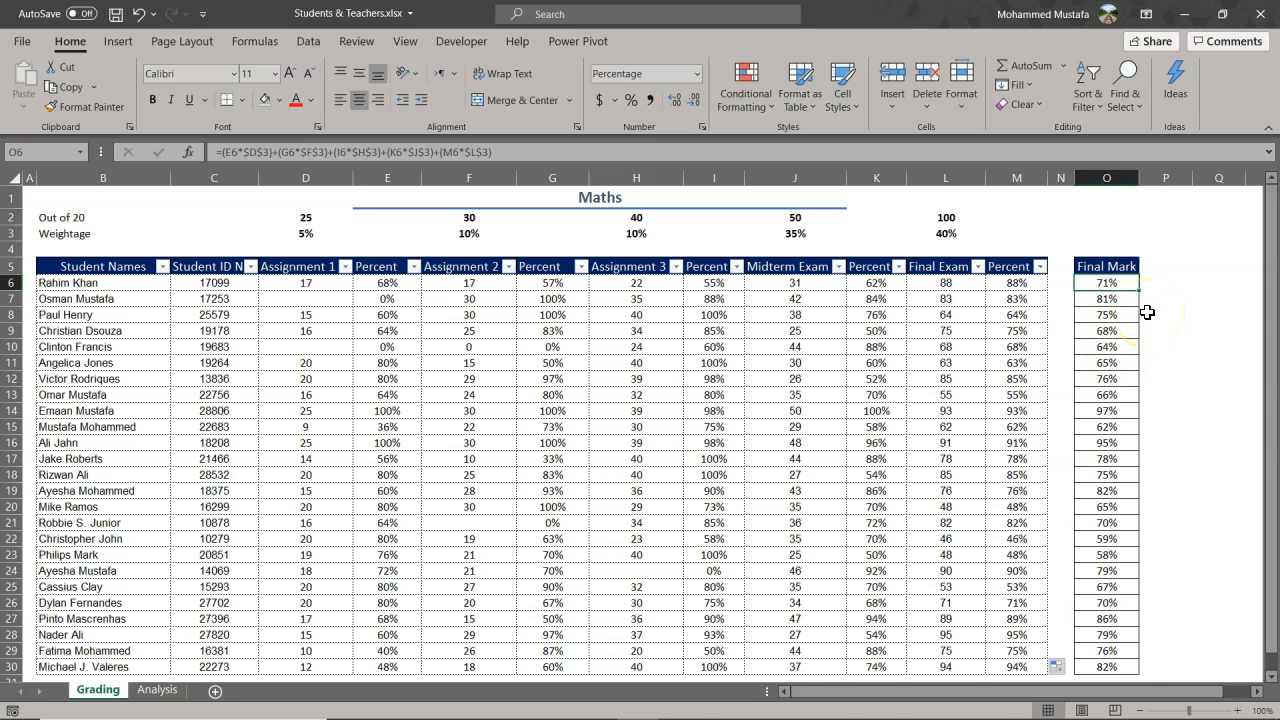
{"action": "key", "text": "ctrl+shift+Down"}
{"action": "key", "text": "Delete"}
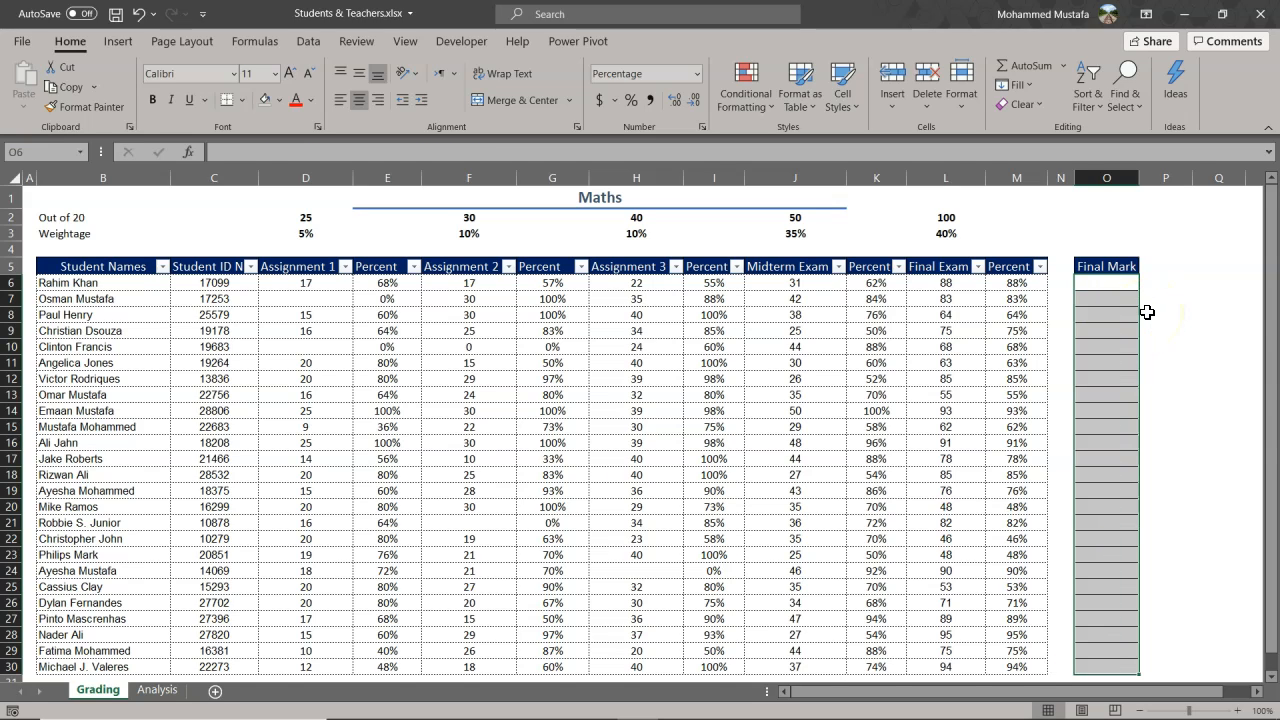
- Review the first student's percentages in row 6 for the three assignments, the midterm and the final exam against their marks
{"action": "left_click", "coordinate": [305, 283]}
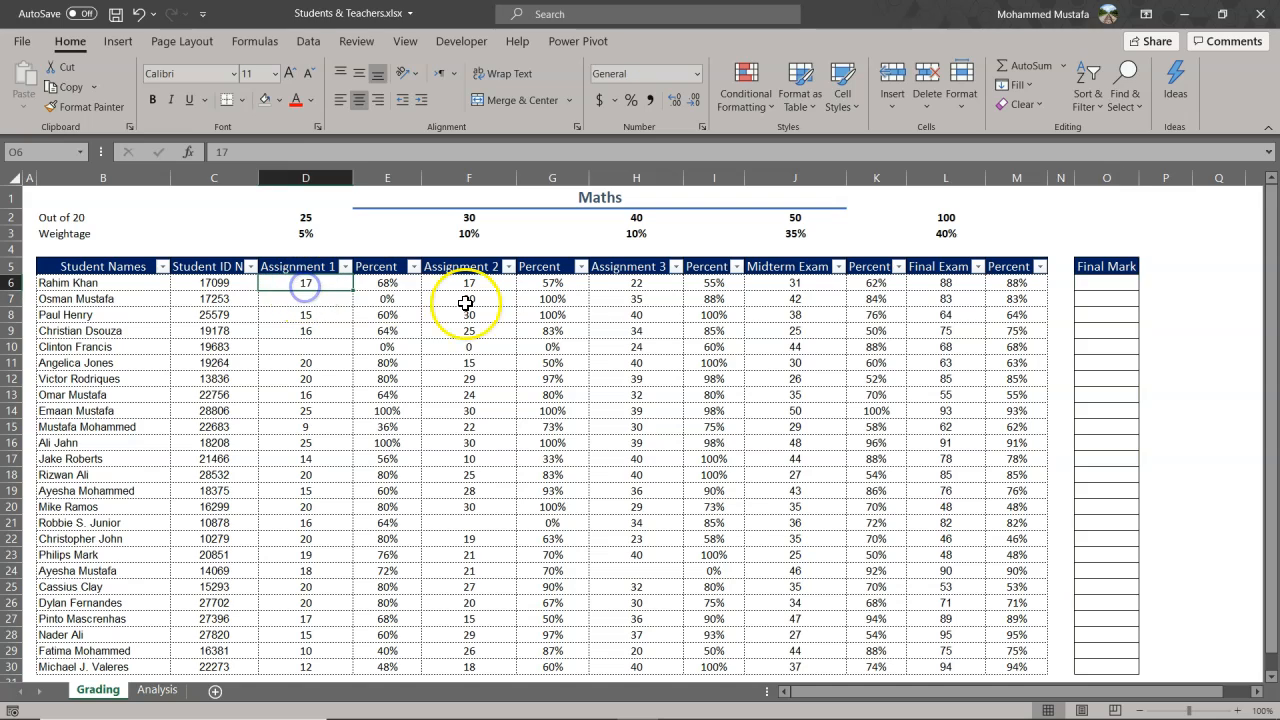
{"action": "left_click", "coordinate": [402, 286]}
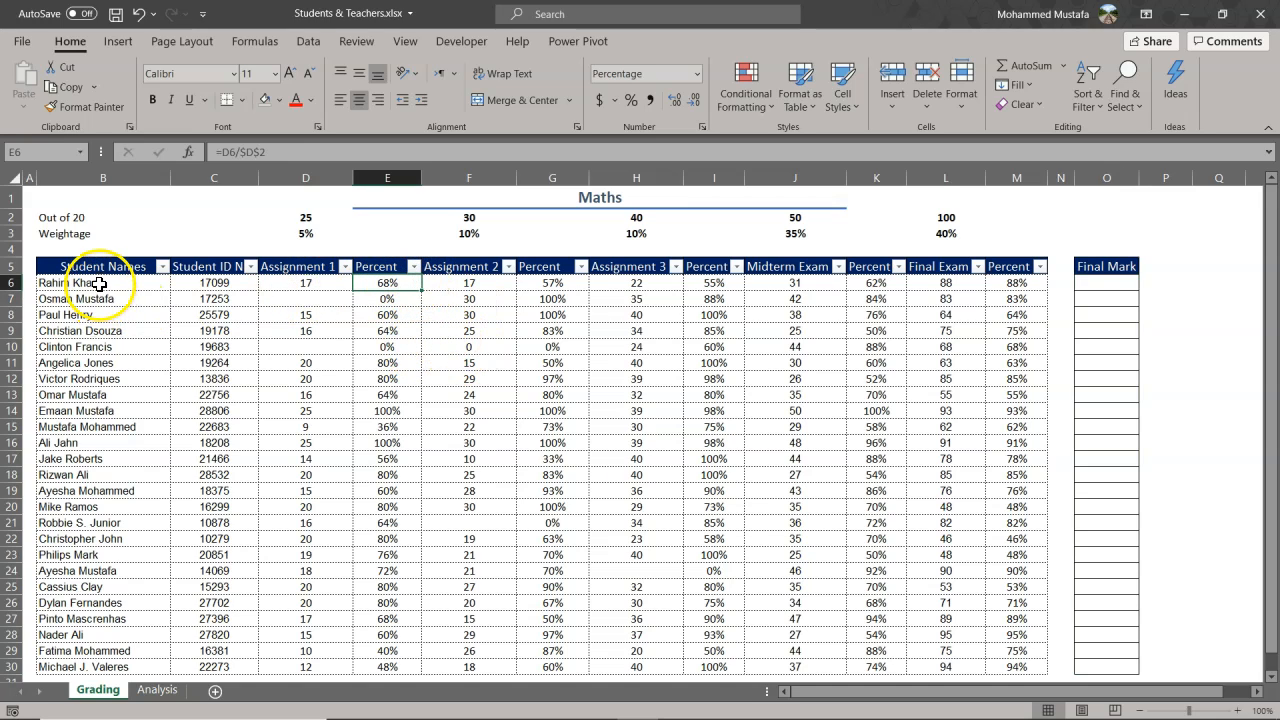
{"action": "left_click", "coordinate": [384, 285]}
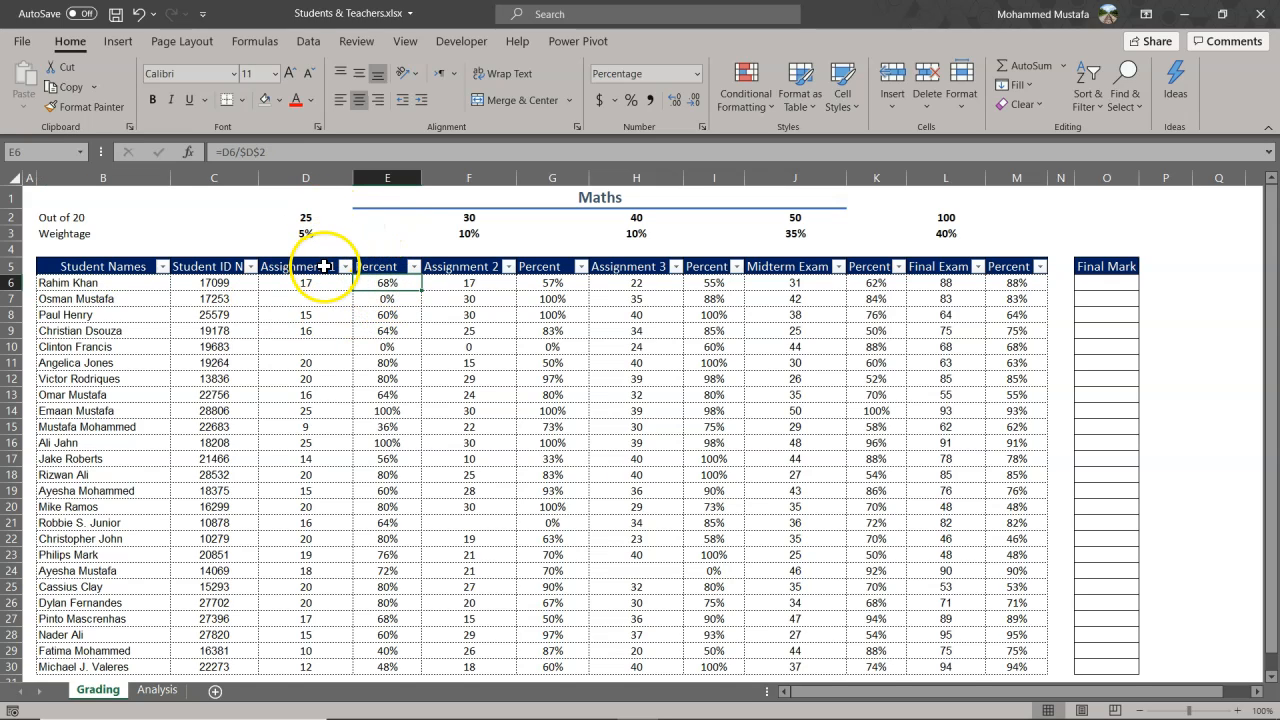
{"action": "left_click", "coordinate": [563, 280]}
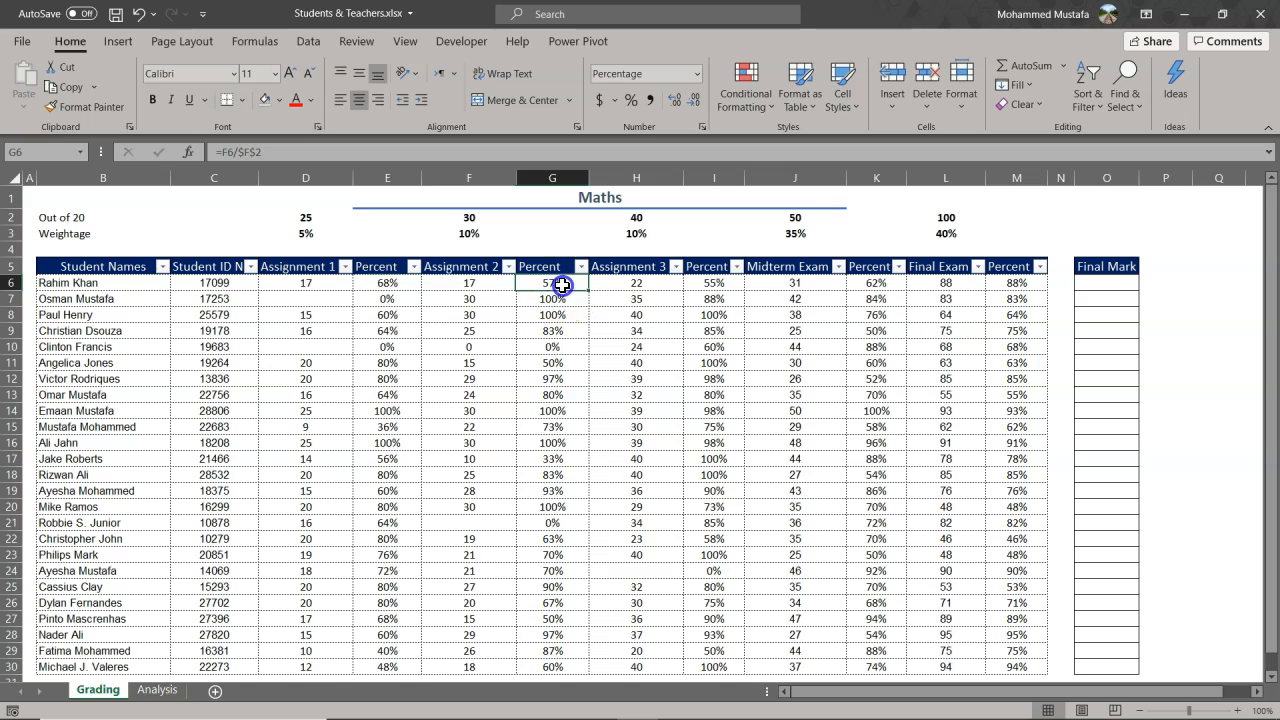
{"action": "left_click", "coordinate": [462, 268]}
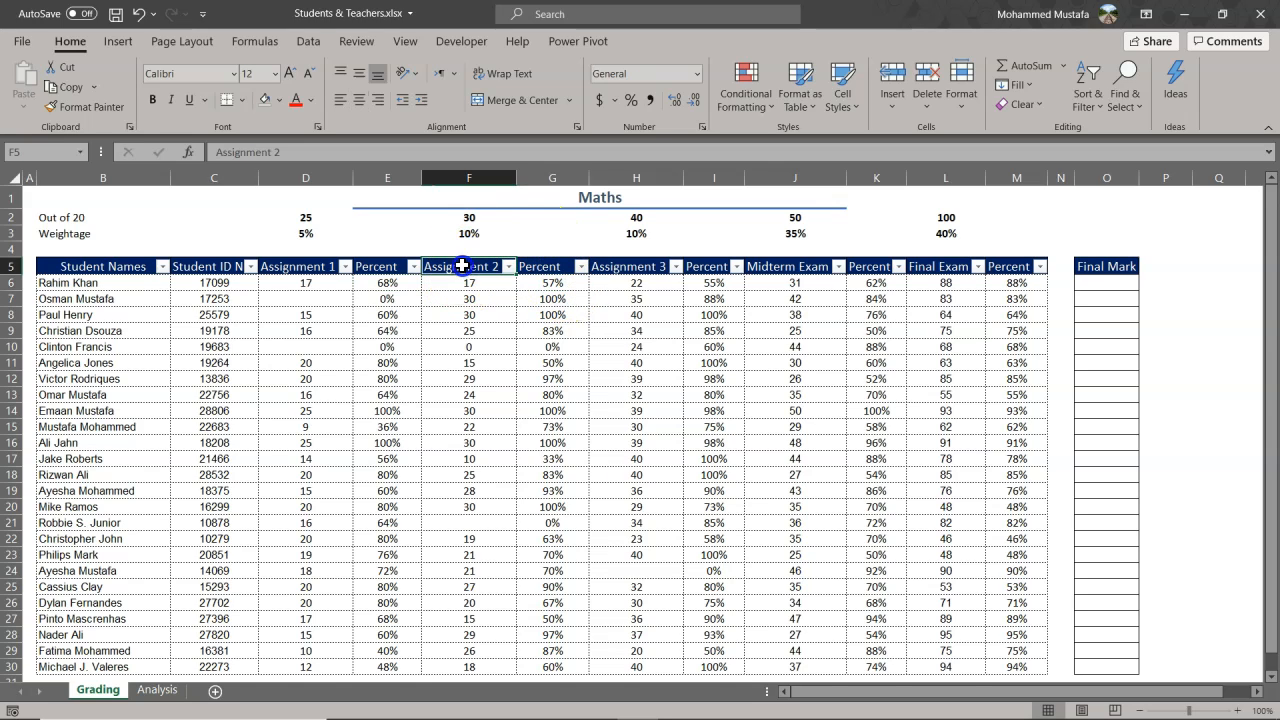
{"action": "left_click", "coordinate": [712, 283]}
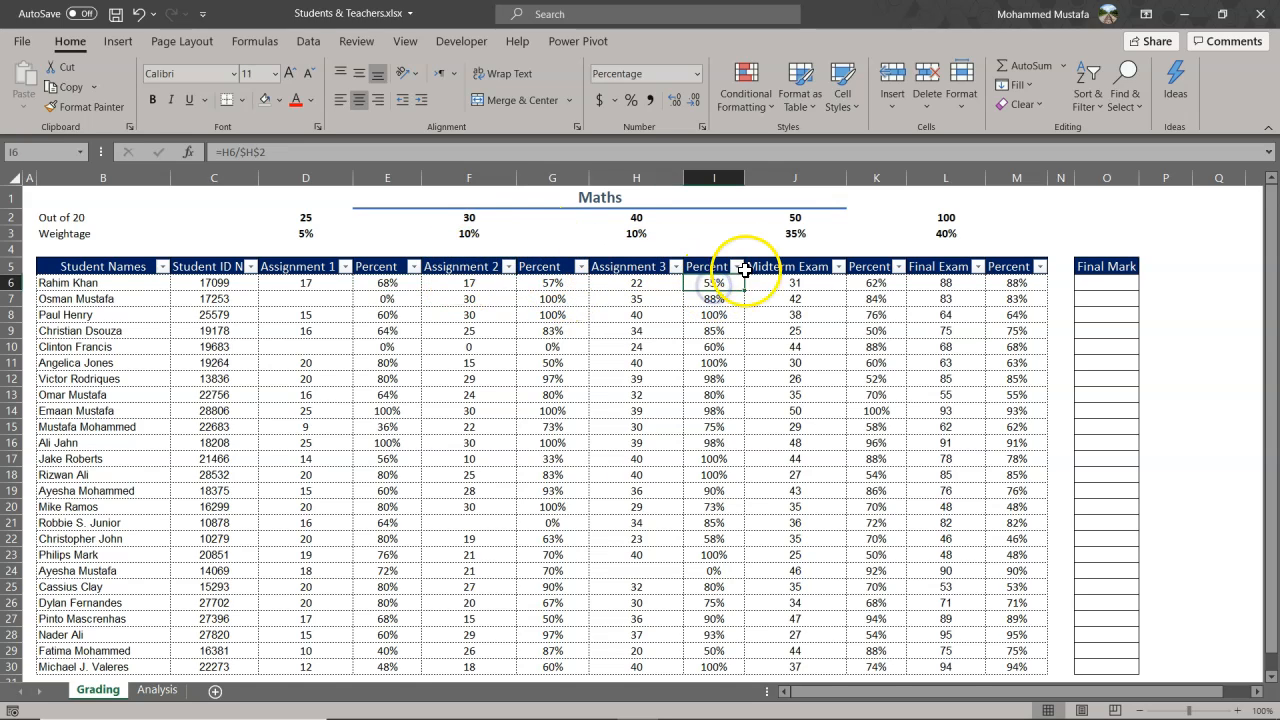
{"action": "left_click", "coordinate": [879, 283]}
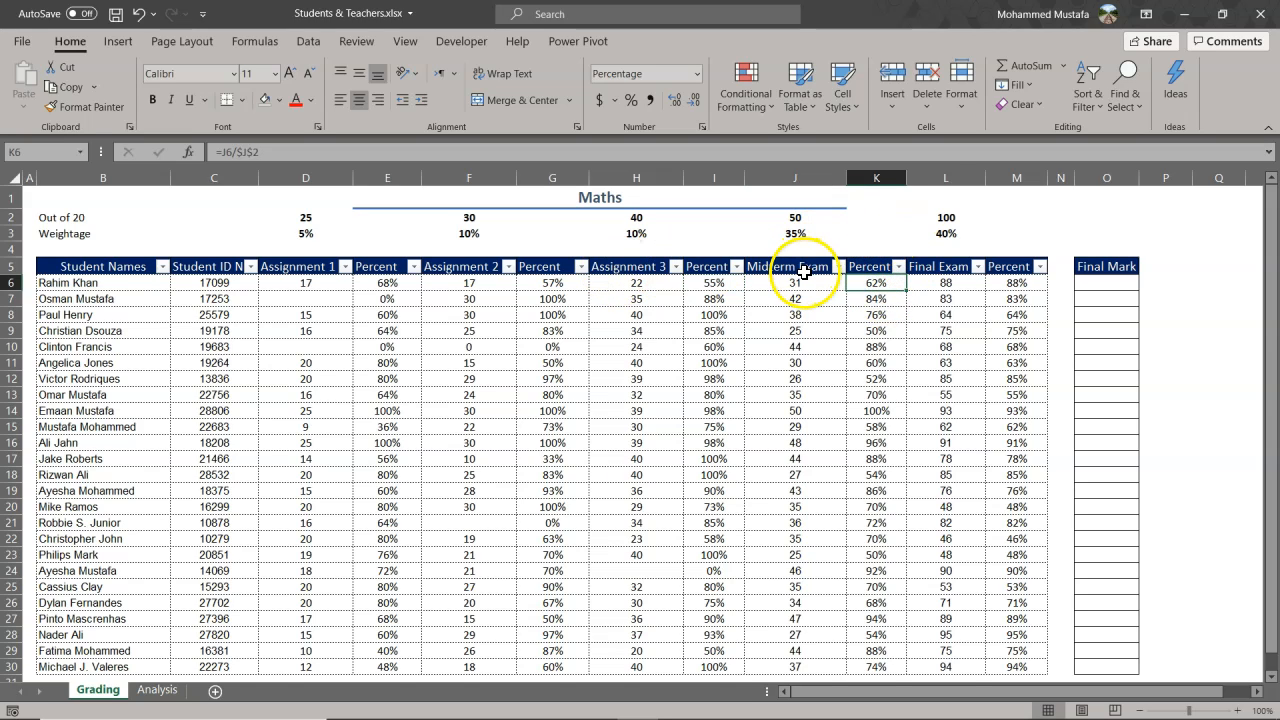
{"action": "left_click", "coordinate": [1008, 283]}
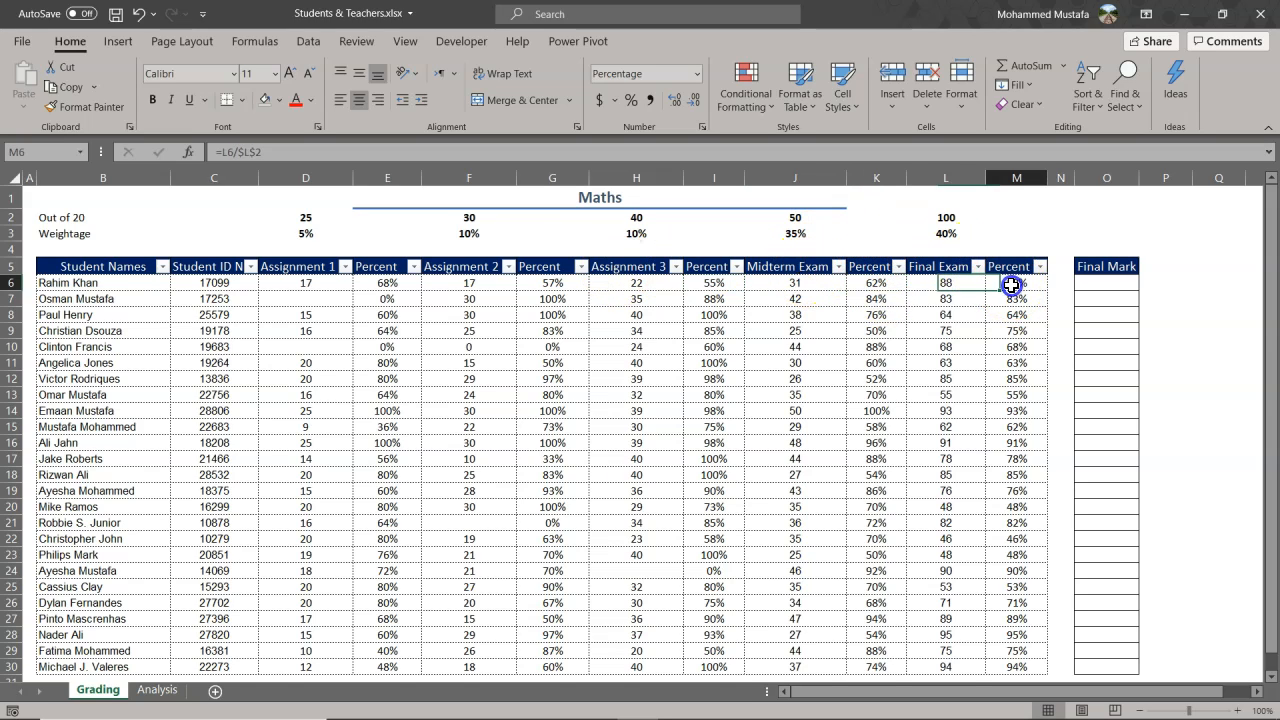
{"action": "left_click", "coordinate": [947, 283]}
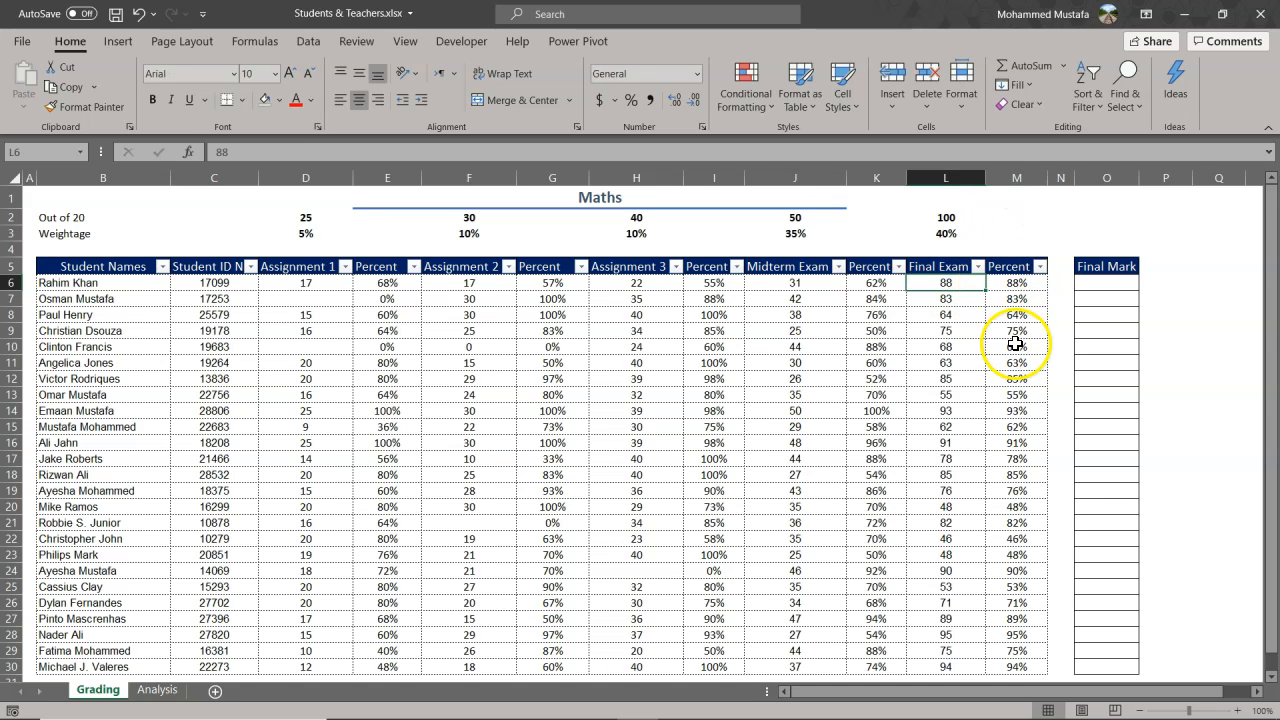
- Check the Final Exam percent in M16, and row 20's percentages for every assignment and exam across to Final Mark cell O20
{"action": "scroll", "coordinate": [1012, 335], "scroll_direction": "down", "scroll_amount": 1}
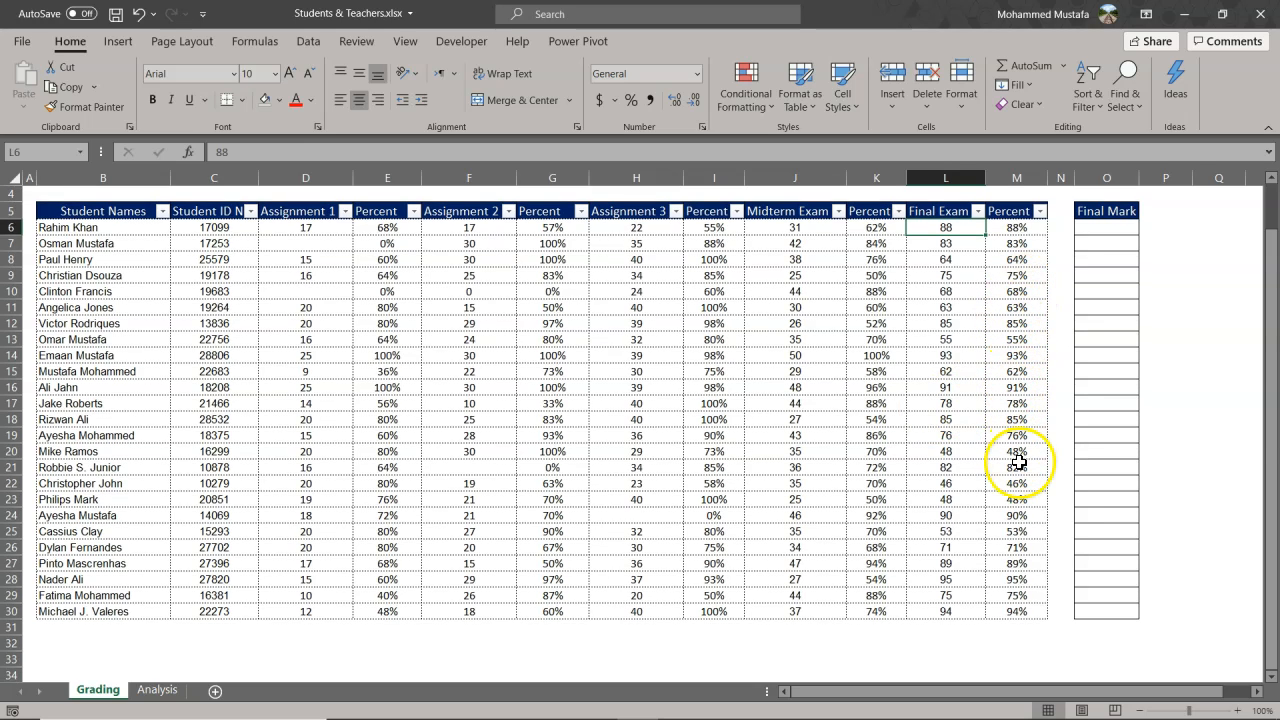
{"action": "left_click", "coordinate": [1025, 387]}
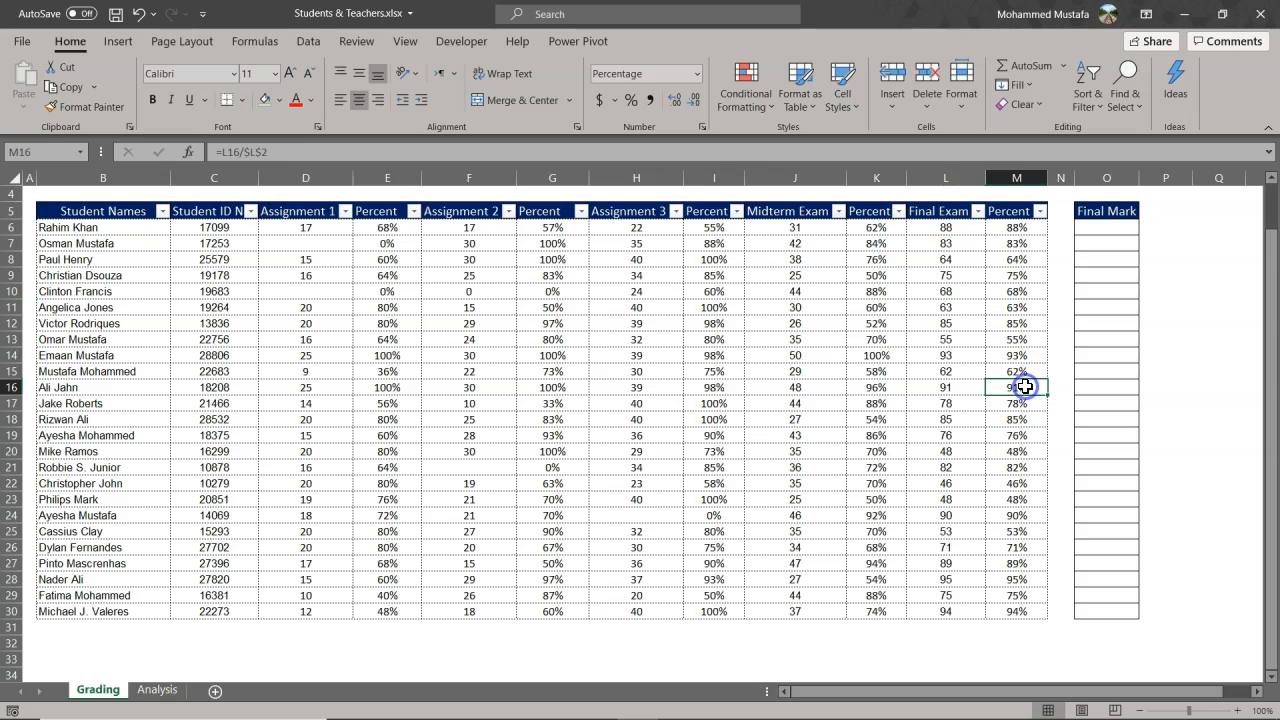
{"action": "left_click", "coordinate": [1017, 451]}
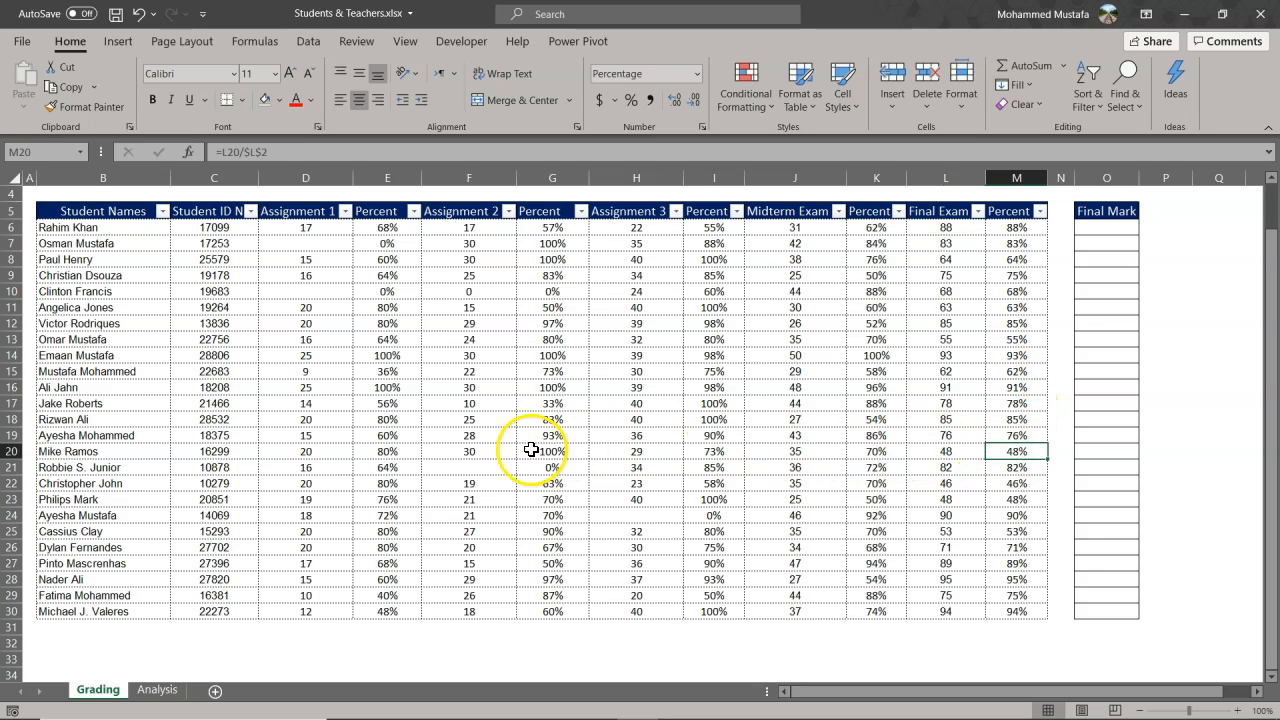
{"action": "left_click", "coordinate": [12, 451]}
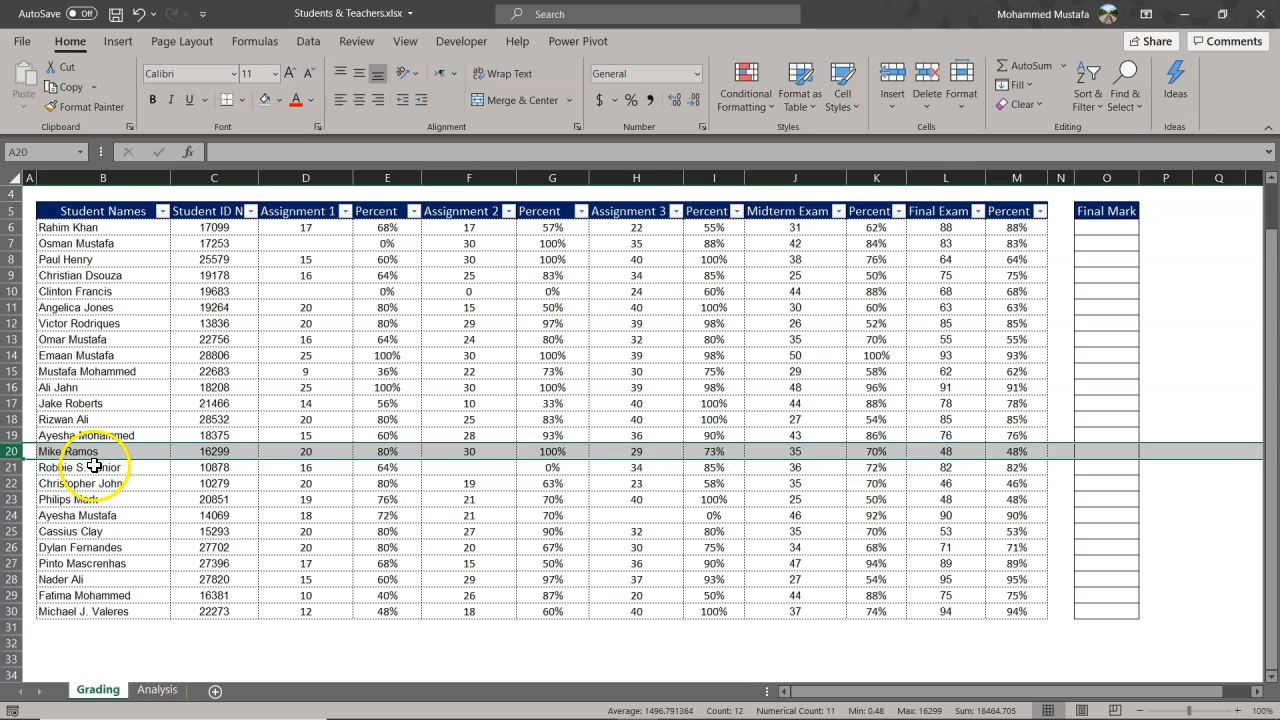
{"action": "left_click", "coordinate": [385, 453]}
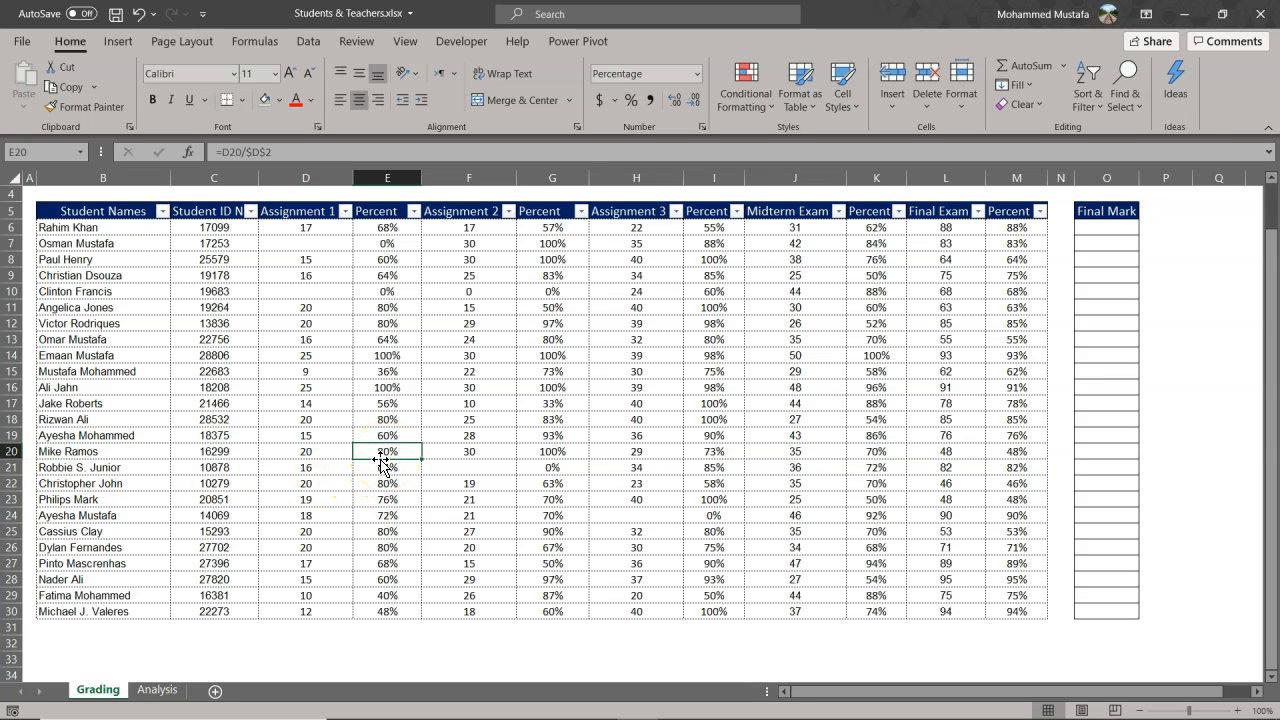
{"action": "left_click", "coordinate": [565, 452]}
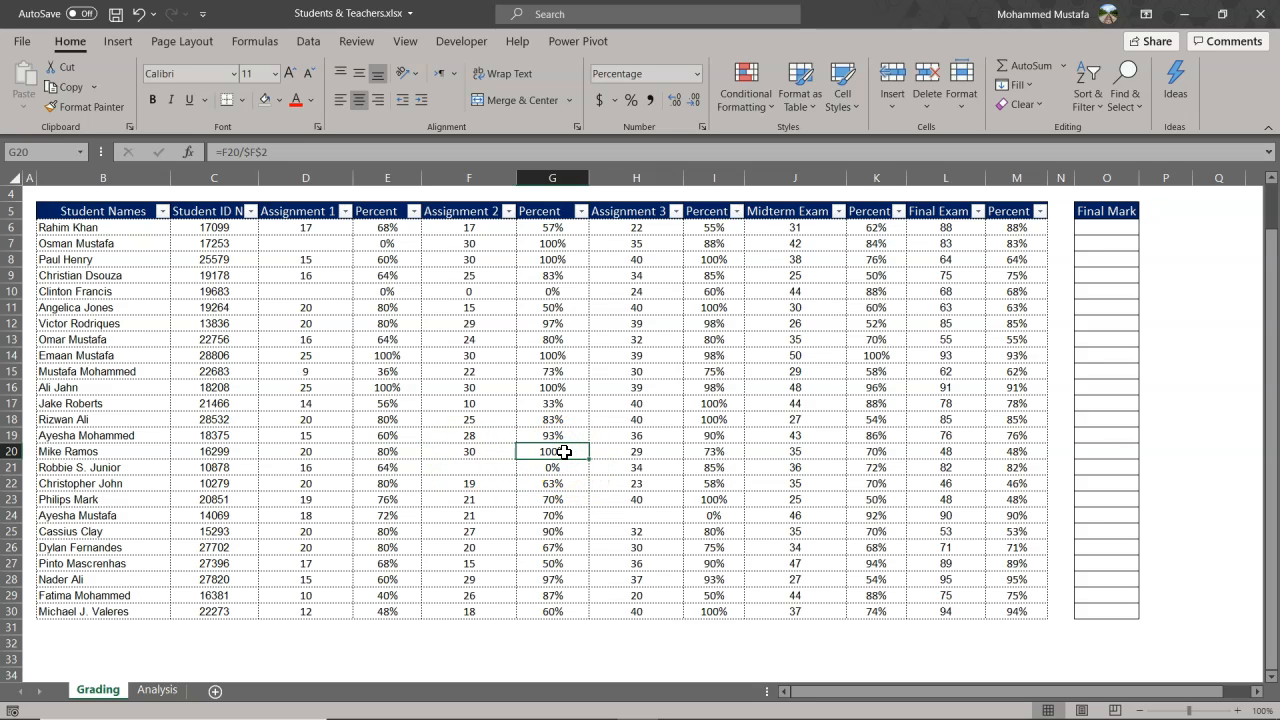
{"action": "left_click", "coordinate": [714, 452]}
{"action": "left_click", "coordinate": [723, 463]}
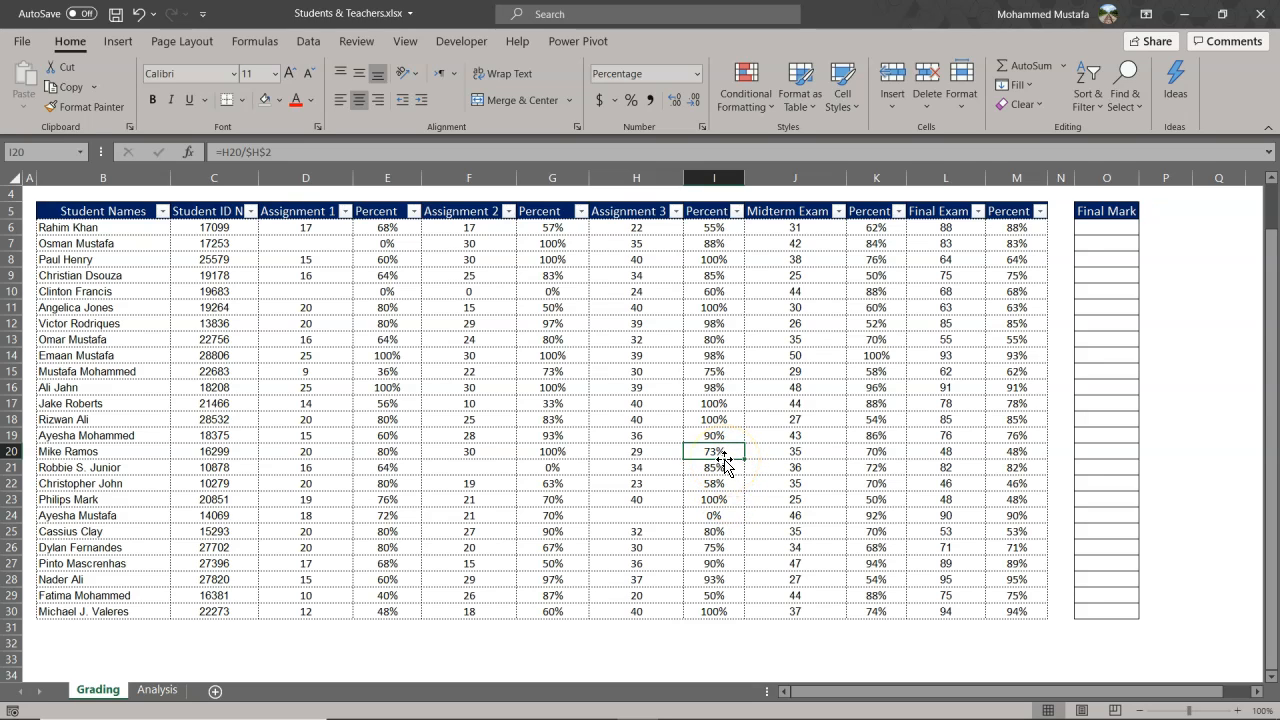
{"action": "left_click", "coordinate": [887, 453]}
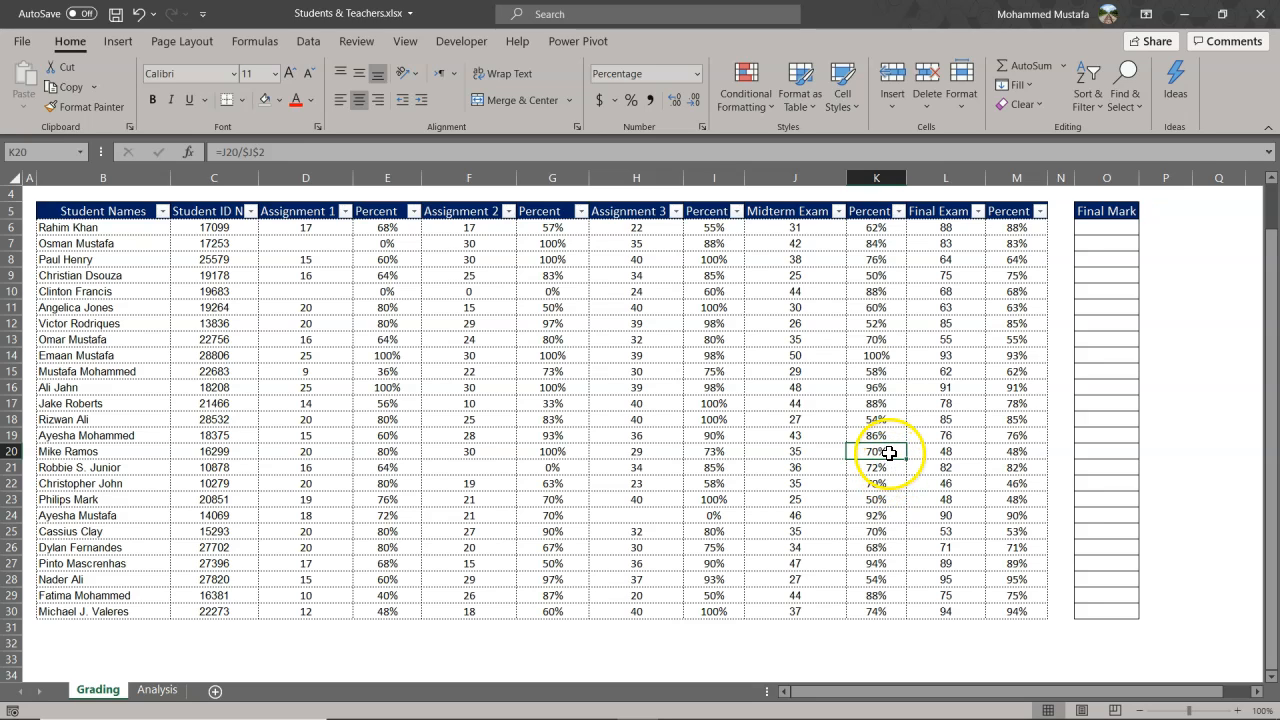
{"action": "left_click", "coordinate": [1038, 452]}
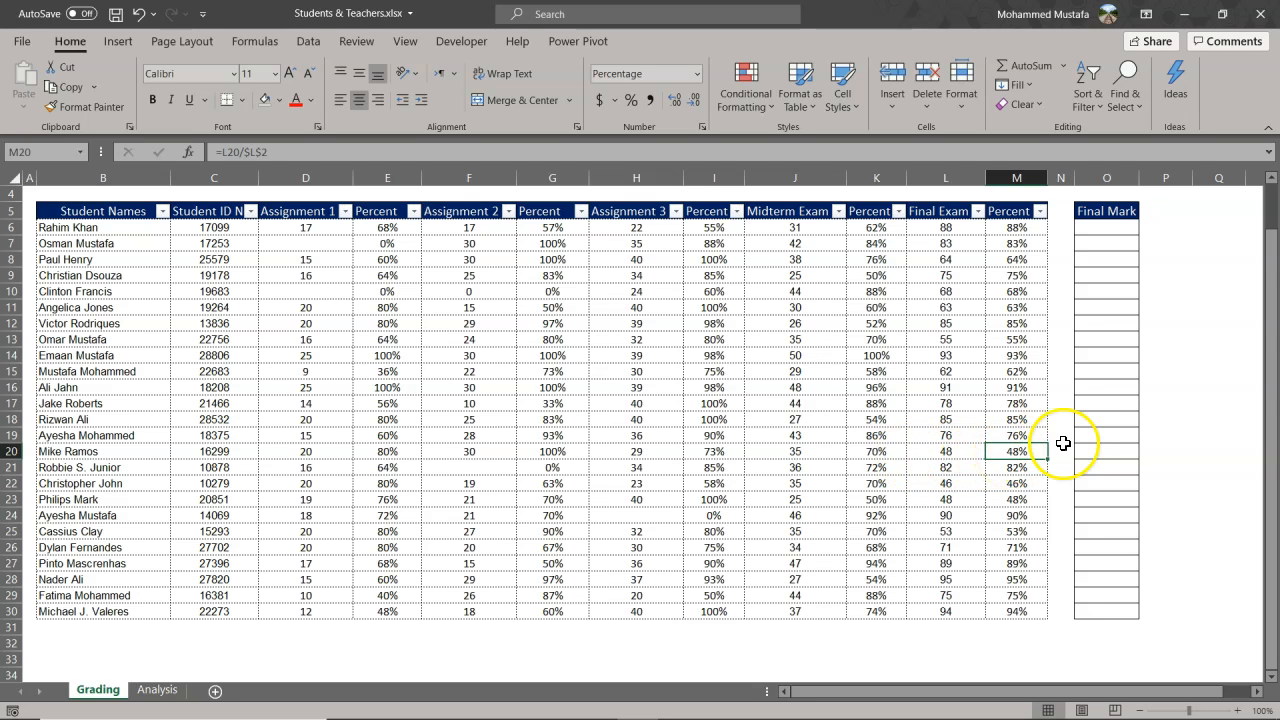
{"action": "left_click", "coordinate": [1102, 451]}
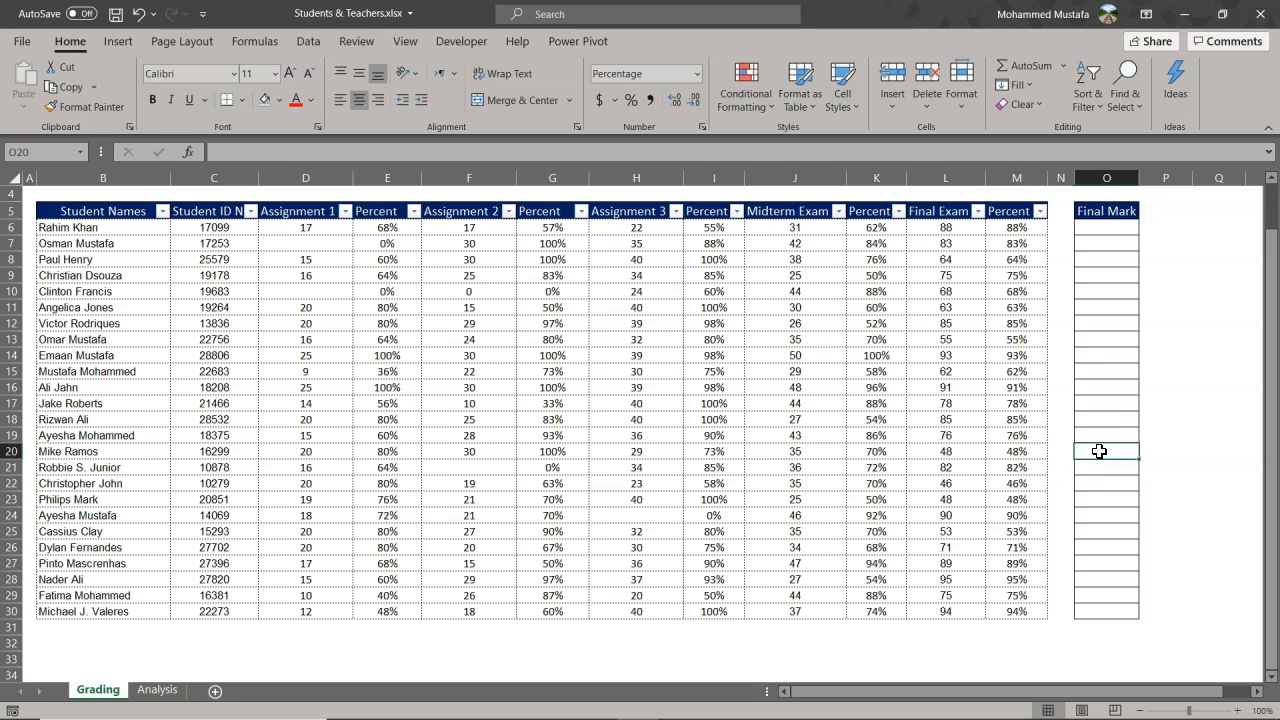
- Review the percentages in E20:I20 and the Final Exam mark in L20 alongside the weightage row, ending at Final Mark cell O20
{"action": "left_click_drag", "start_coordinate": [371, 450], "coordinate": [737, 451]}
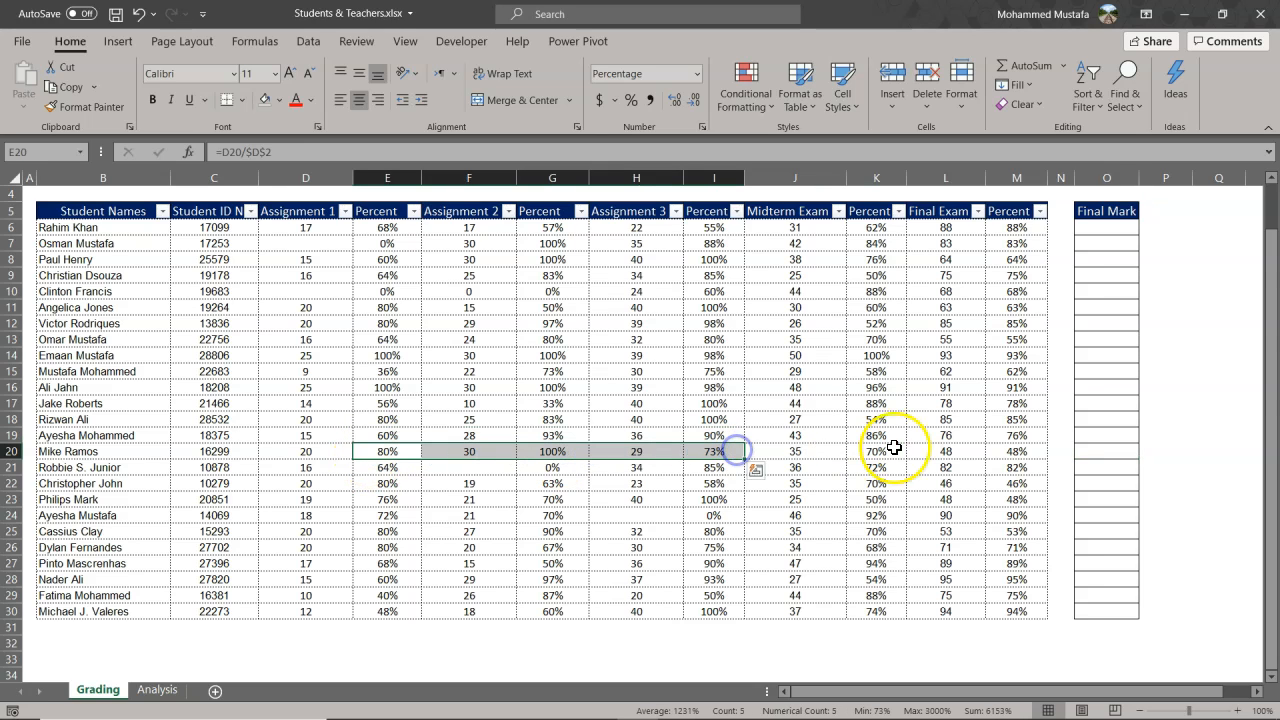
{"action": "left_click", "coordinate": [962, 451]}
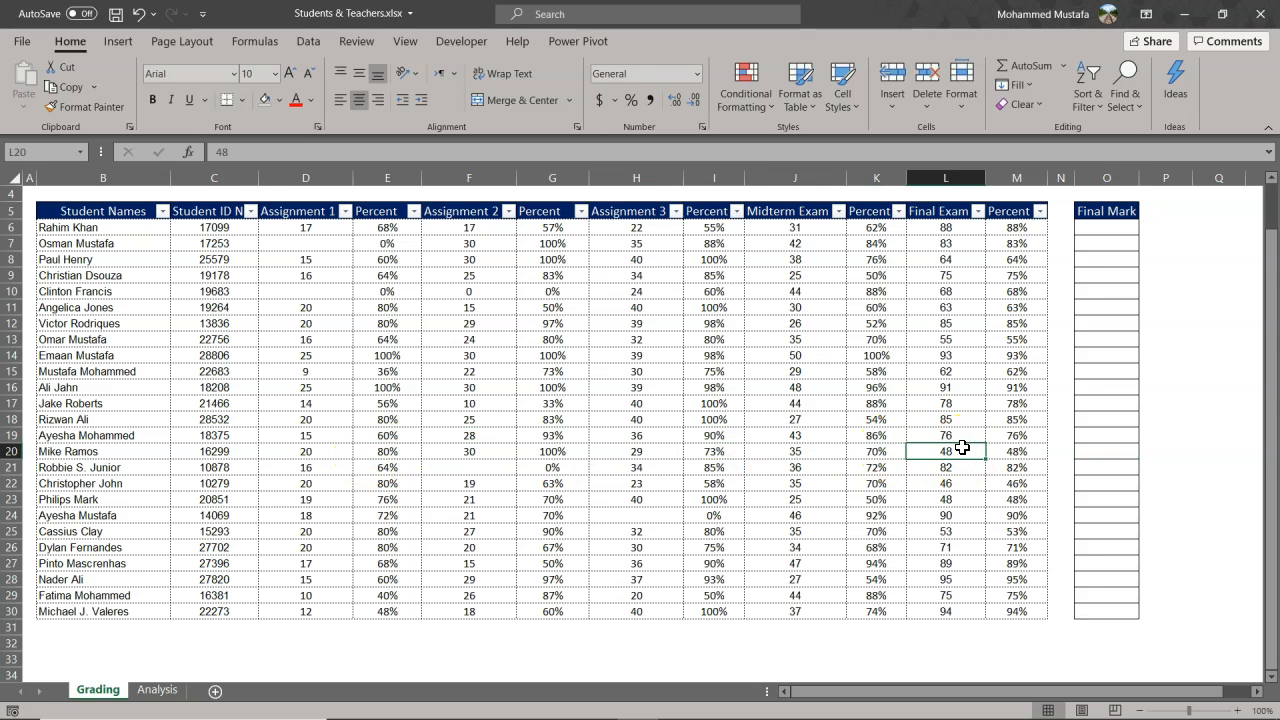
{"action": "scroll", "coordinate": [962, 449], "scroll_direction": "up", "scroll_amount": 1}
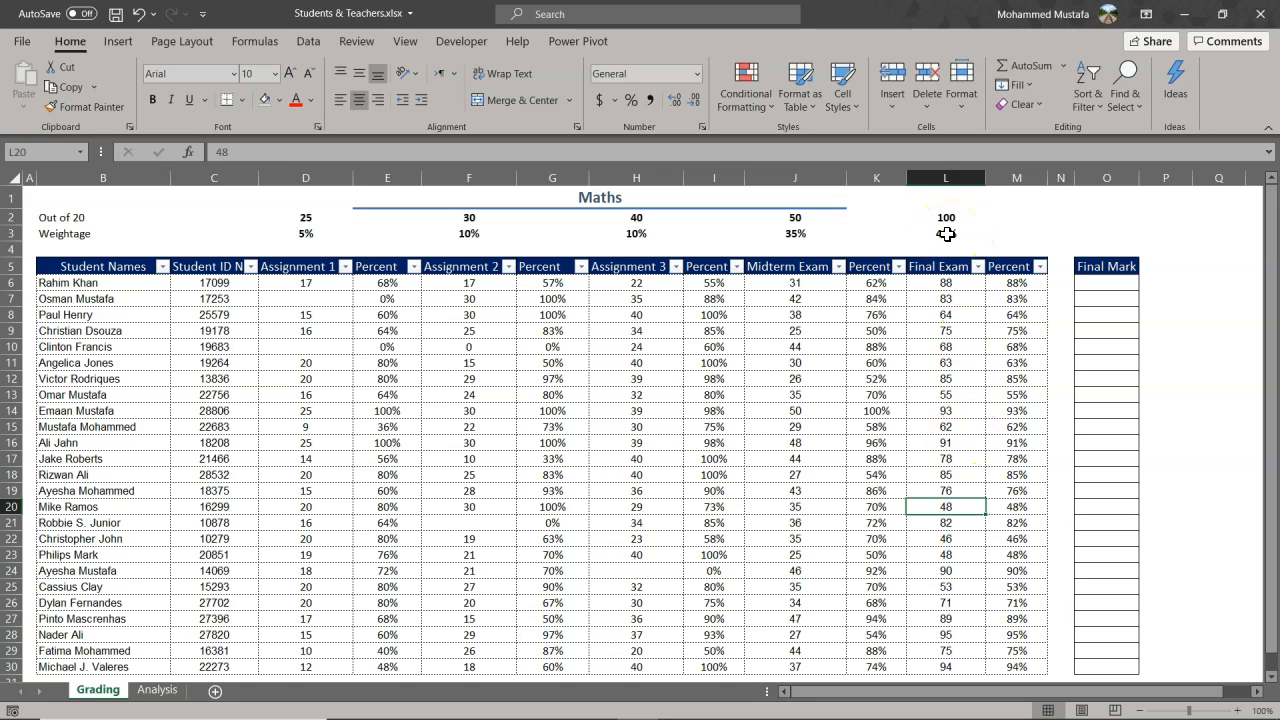
{"action": "left_click", "coordinate": [1116, 506]}
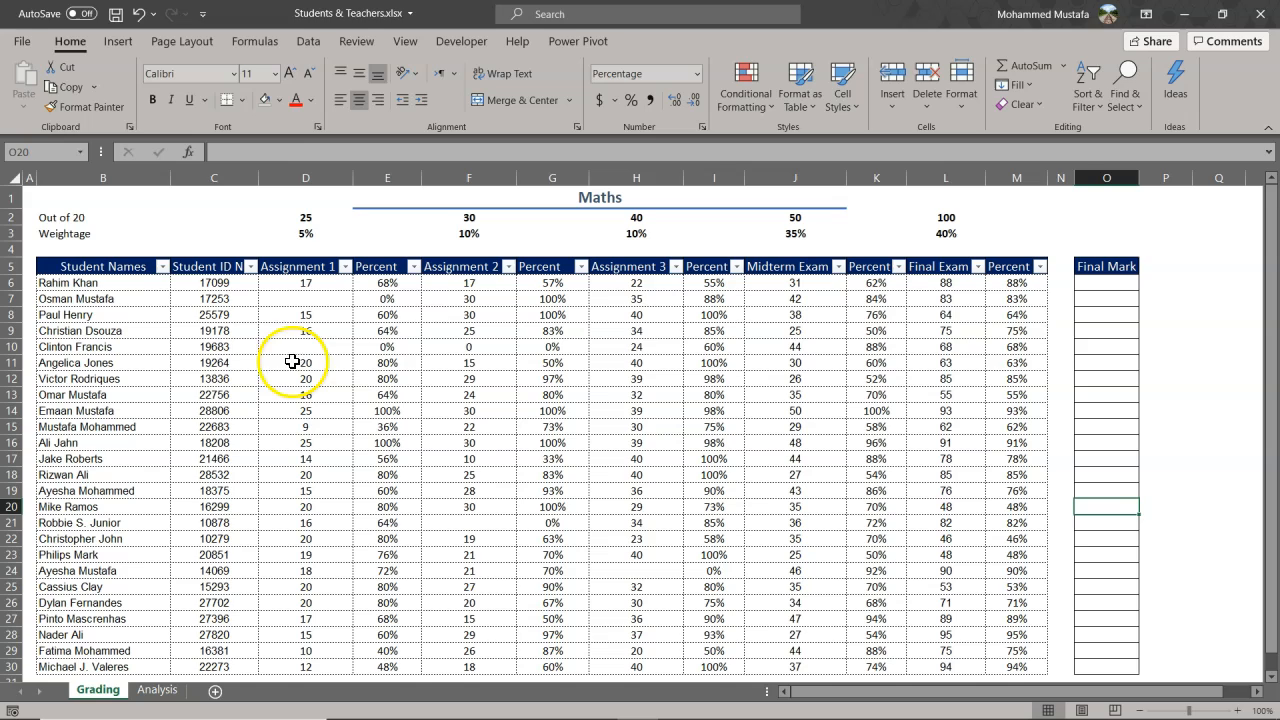
- Start the Final Mark formula in O6 by weighting the first two assignment percentages: =(E6*$D$3)+(G6*$F$3)
{"action": "left_click", "coordinate": [1092, 283]}
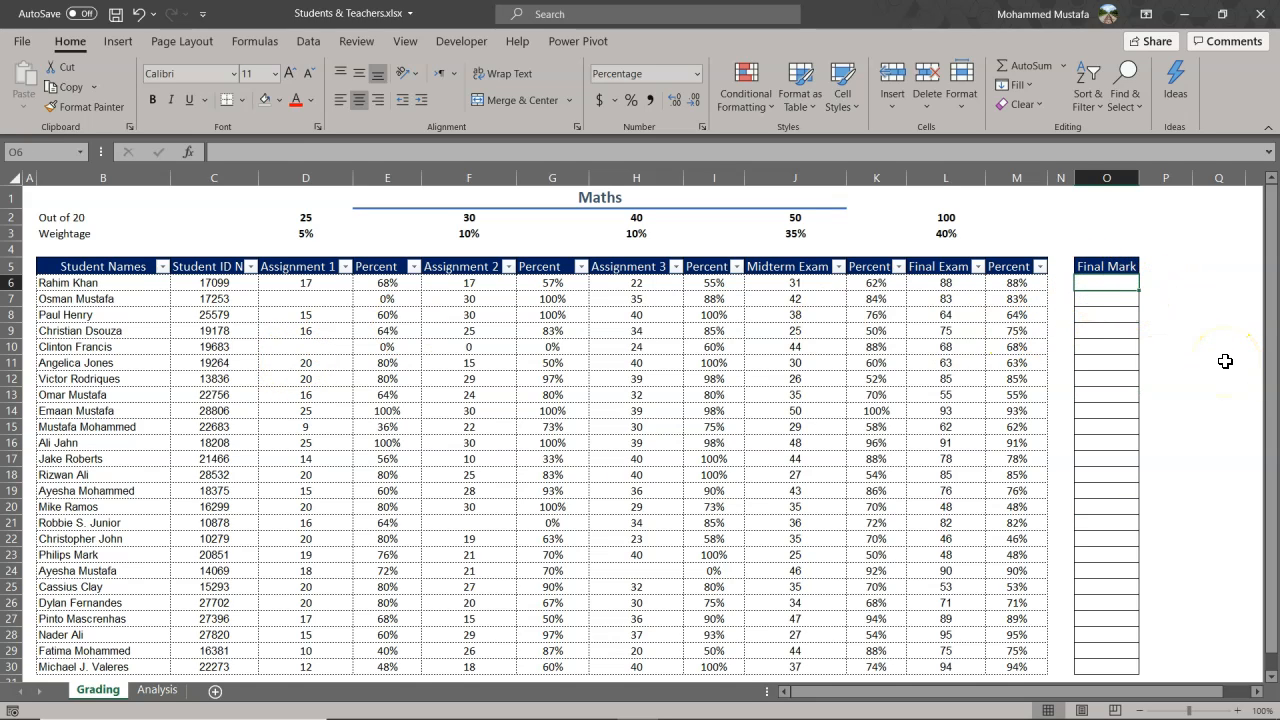
{"action": "type", "text": "=("}
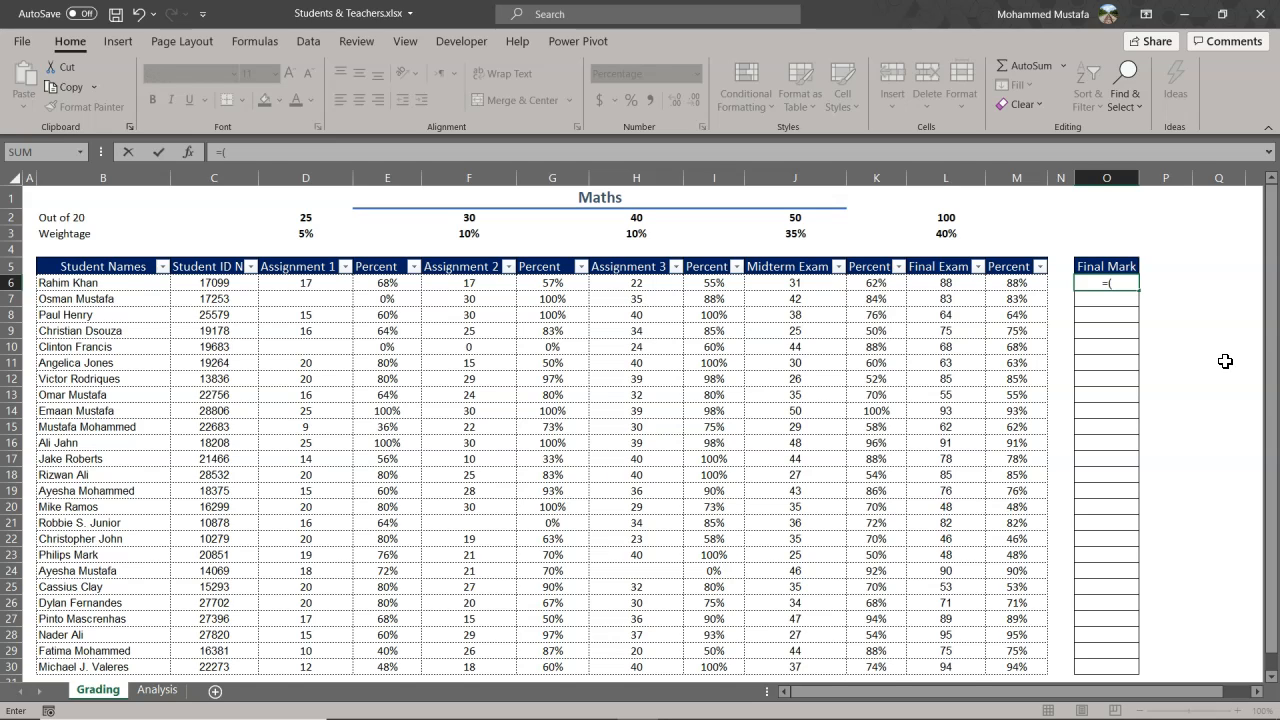
{"action": "left_click", "coordinate": [393, 286]}
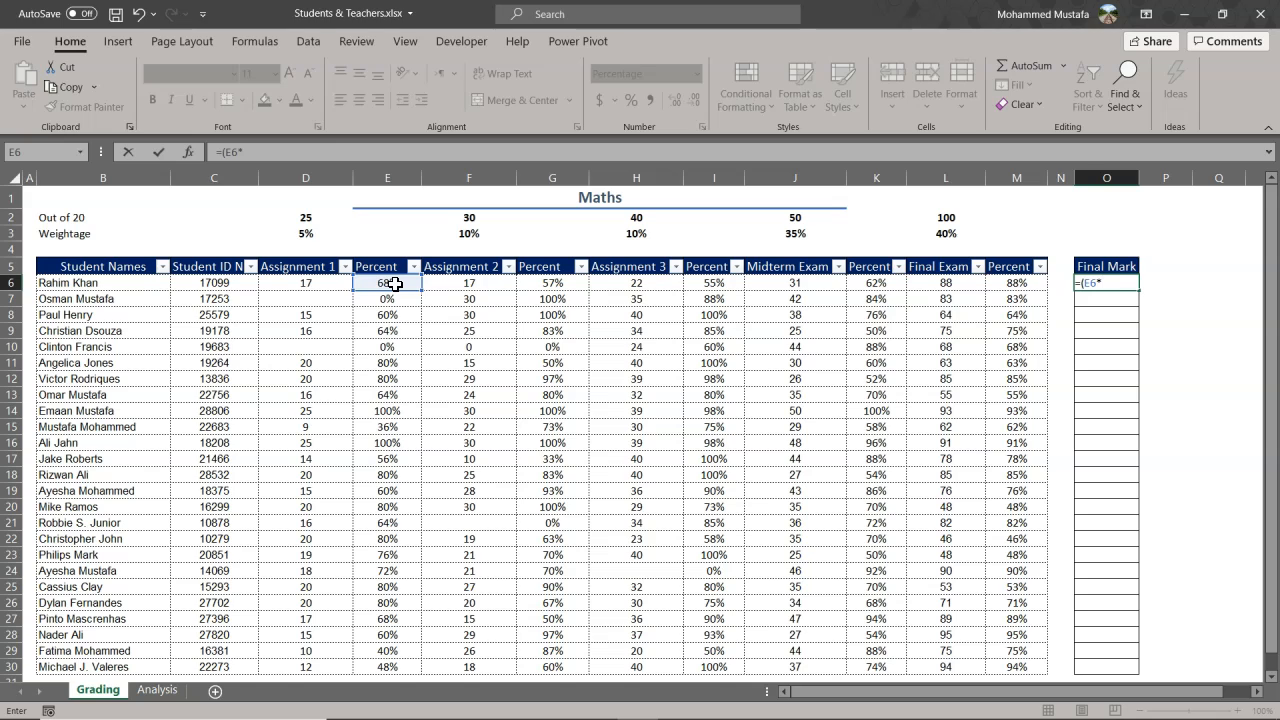
{"action": "left_click", "coordinate": [301, 234]}
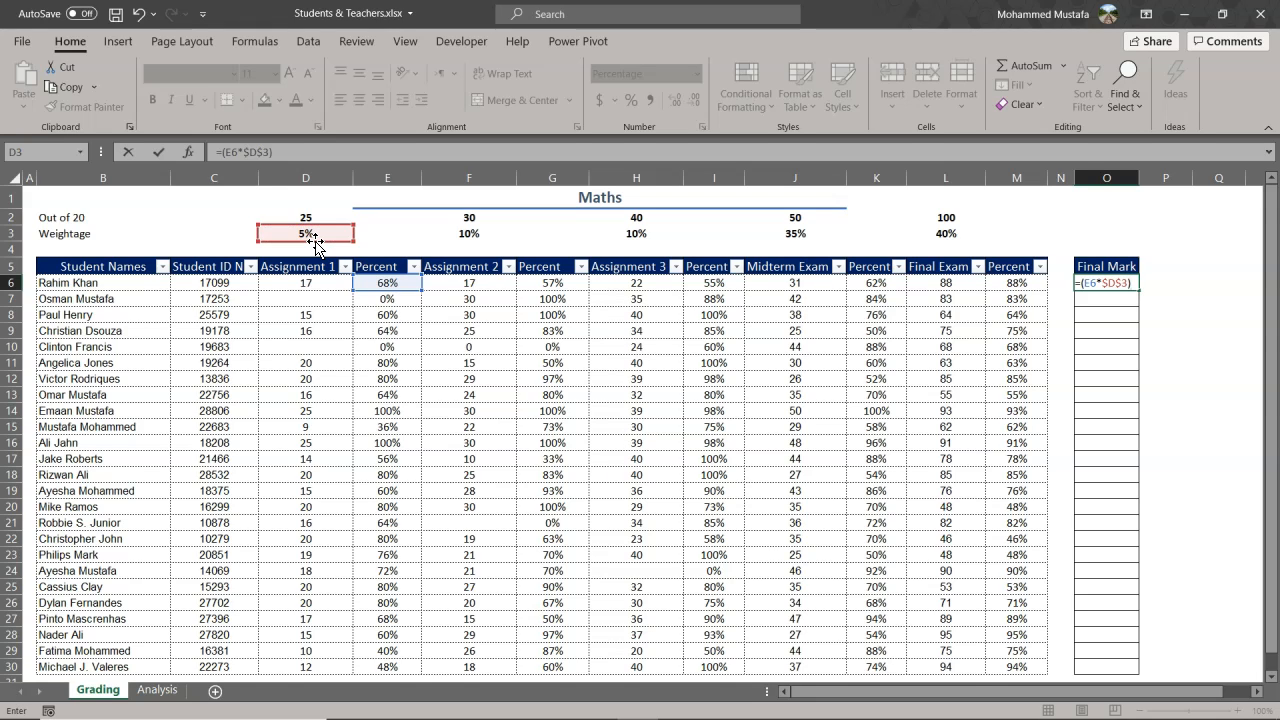
{"action": "type", "text": "+("}
{"action": "left_click", "coordinate": [553, 285]}
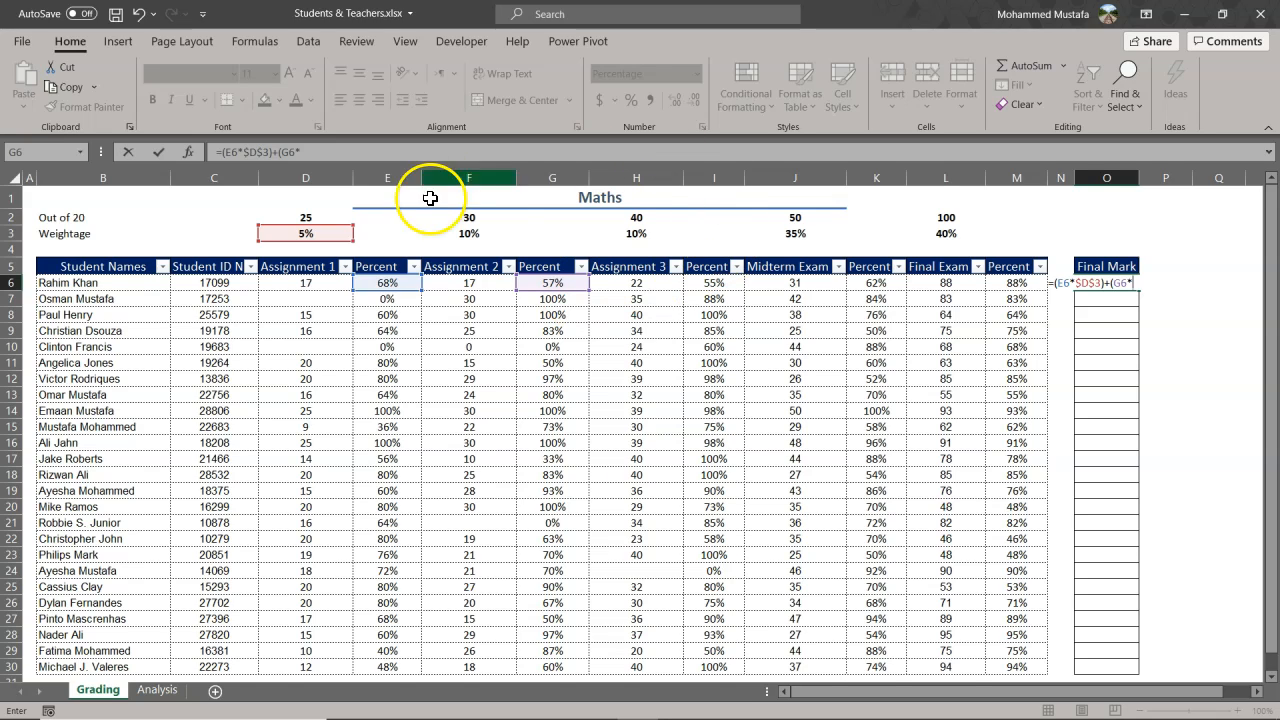
{"action": "left_click", "coordinate": [478, 233]}
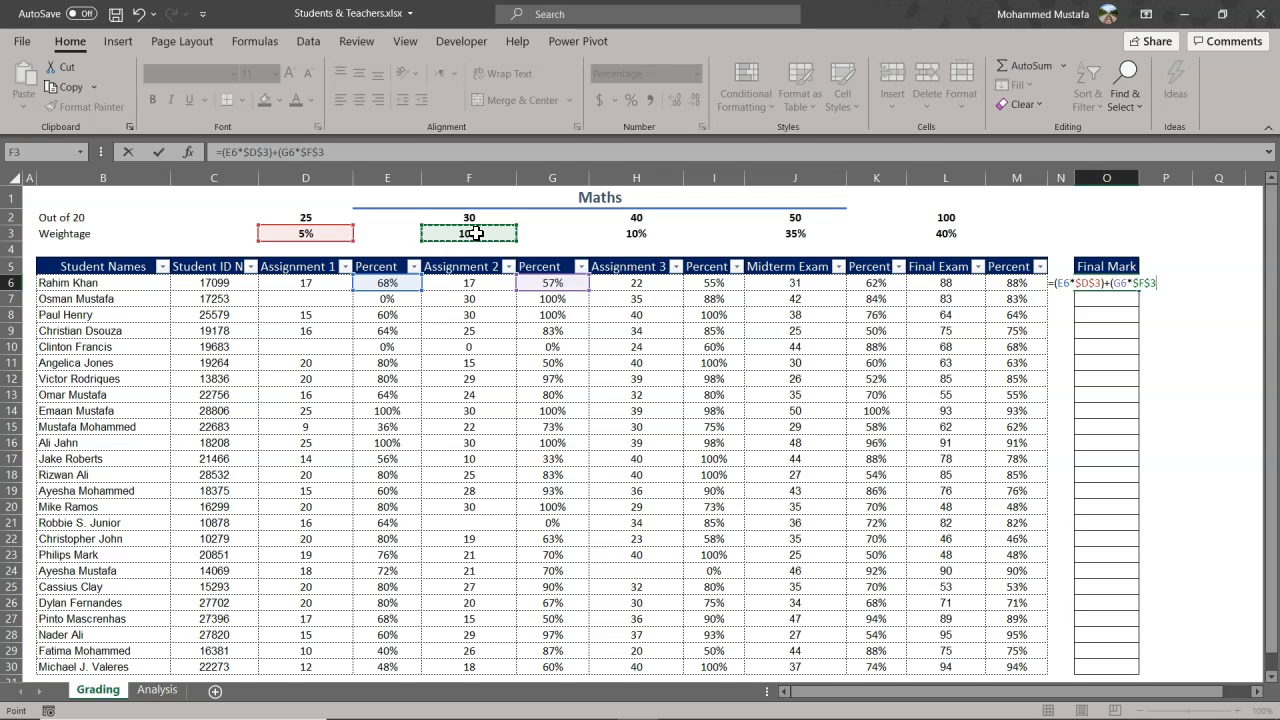
- Extend the O6 formula with the weighted Assignment 3 and Midterm Exam terms, +(I6*$H$3)+(K6*$J$3)
{"action": "type", "text": "+"}
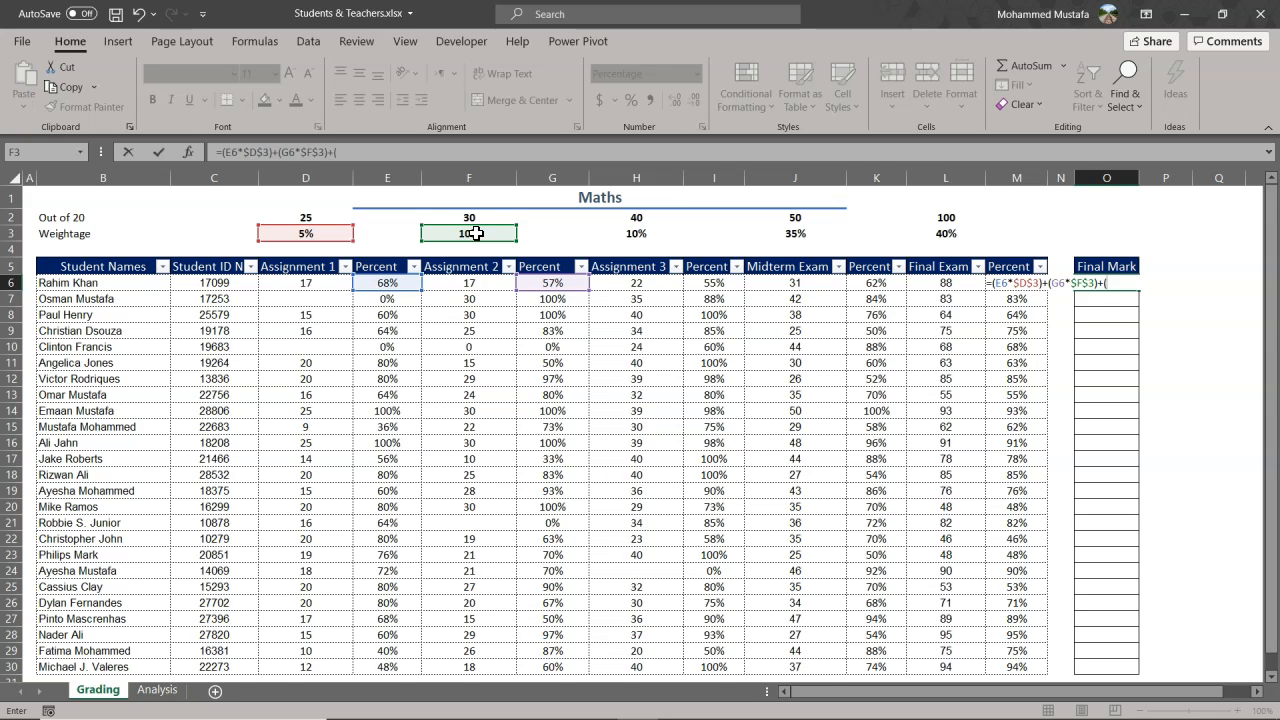
{"action": "type", "text": "("}
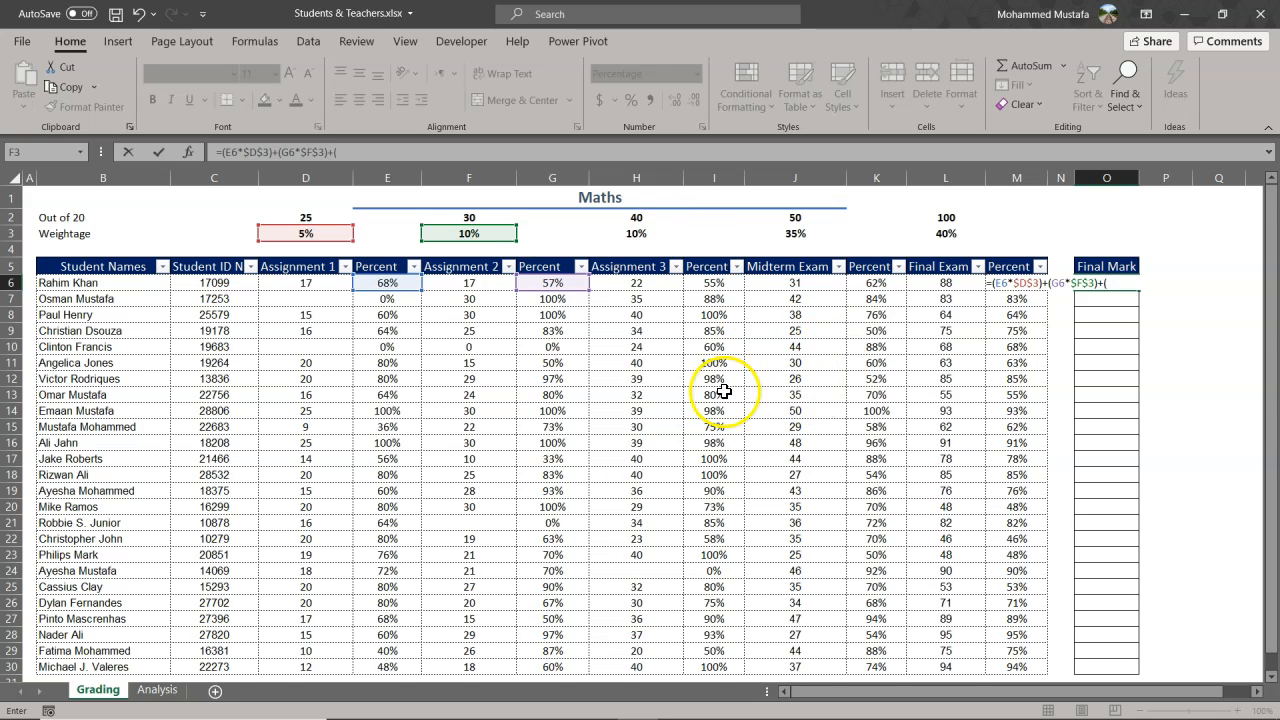
{"action": "left_click", "coordinate": [717, 284]}
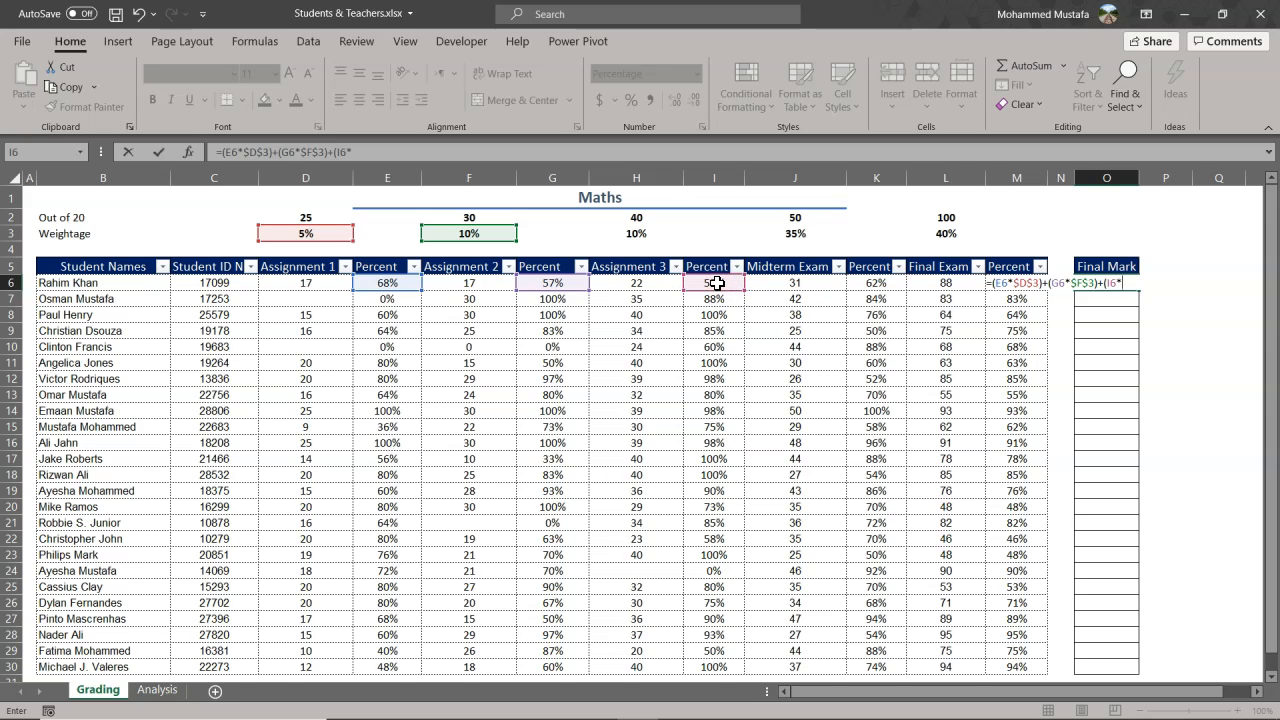
{"action": "left_click", "coordinate": [635, 235]}
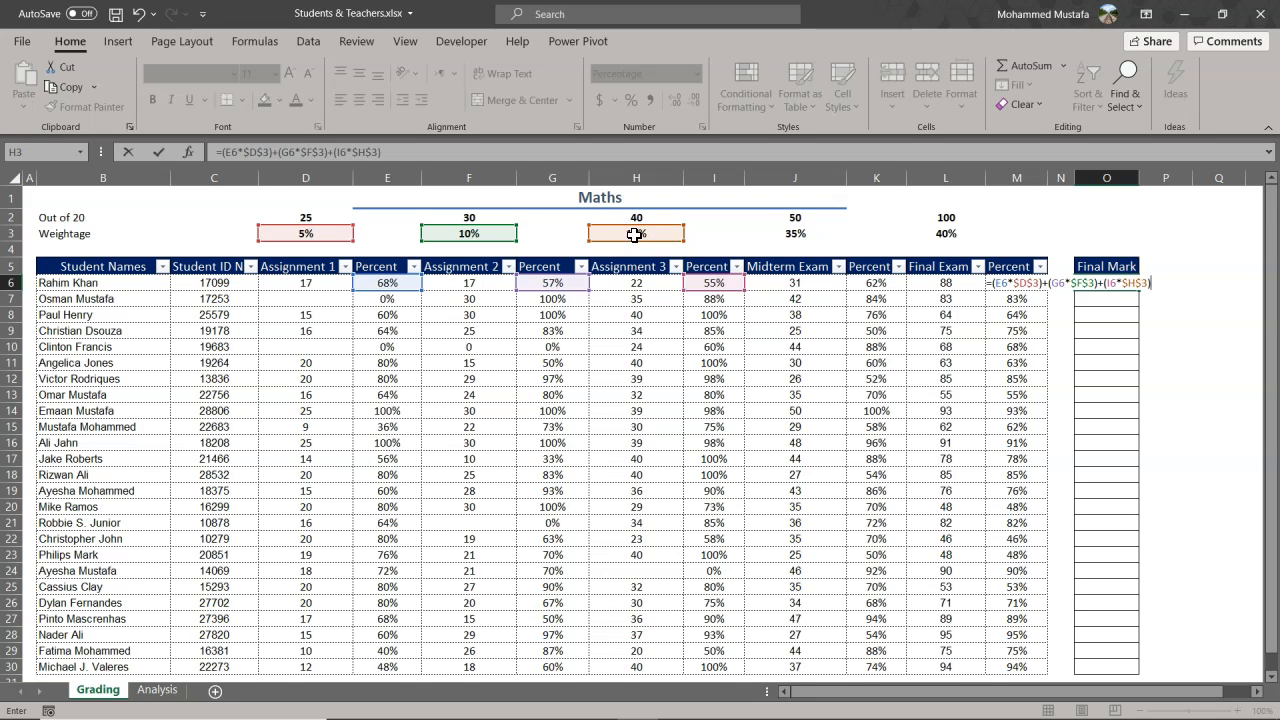
{"action": "type", "text": "("}
{"action": "left_click", "coordinate": [873, 284]}
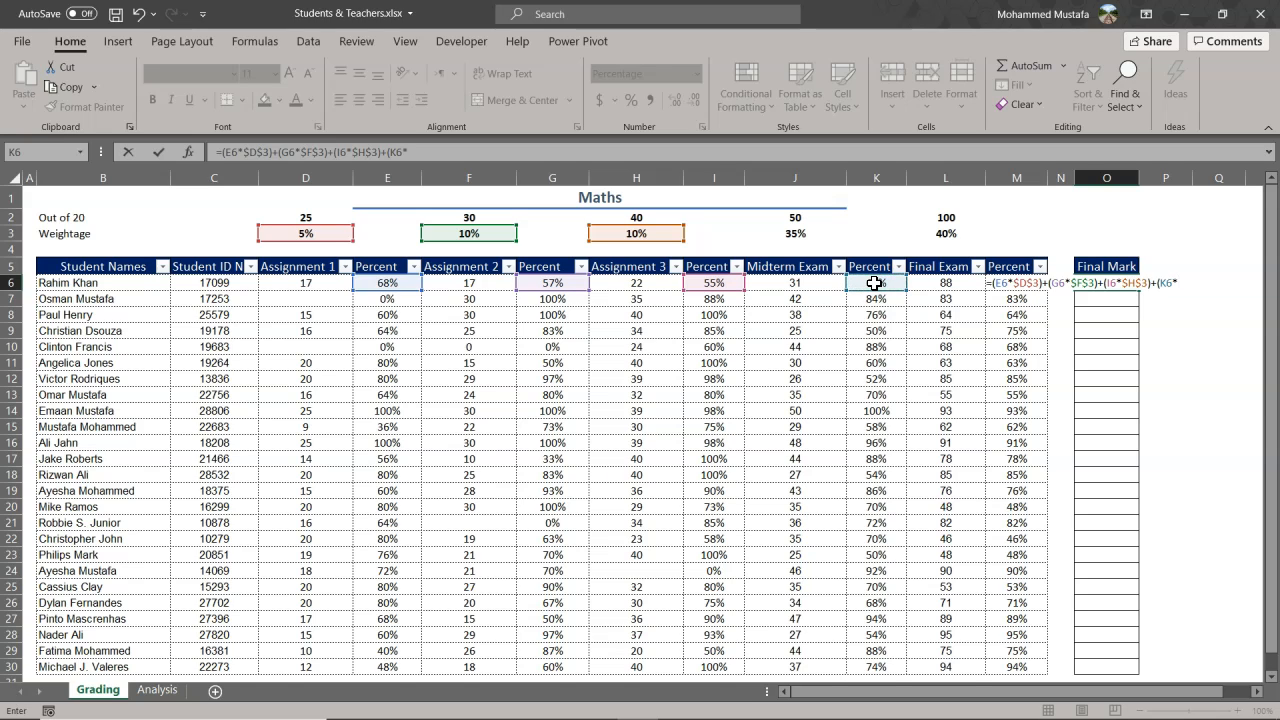
{"action": "left_click", "coordinate": [796, 233]}
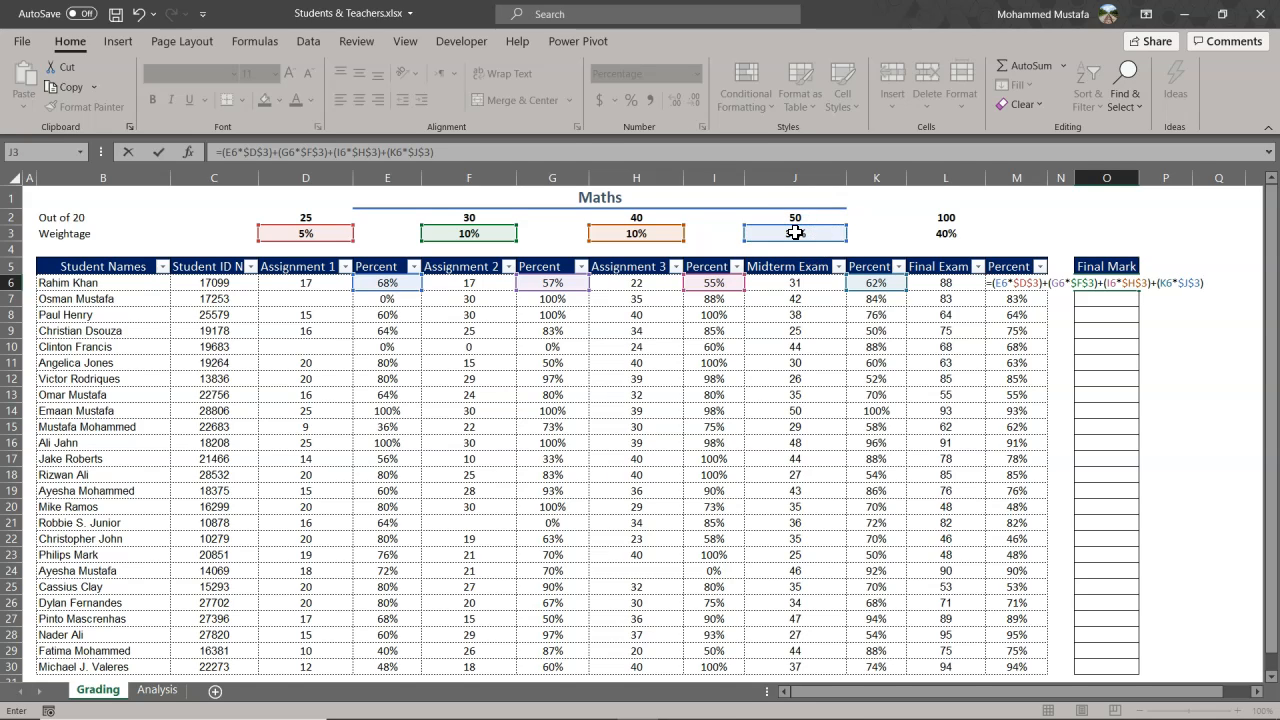
- Complete the O6 formula with the weighted Final Exam term +(M6*$L$3) and enter it
{"action": "type", "text": "+("}
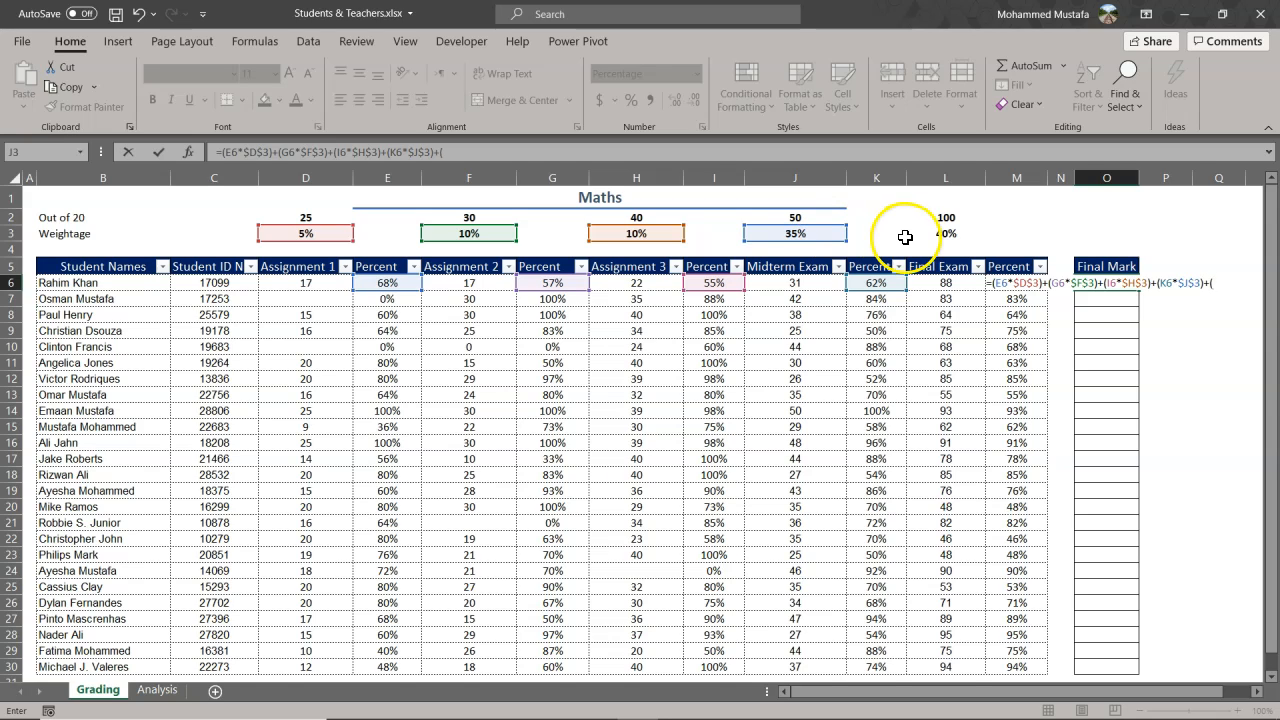
{"action": "left_click", "coordinate": [1007, 301]}
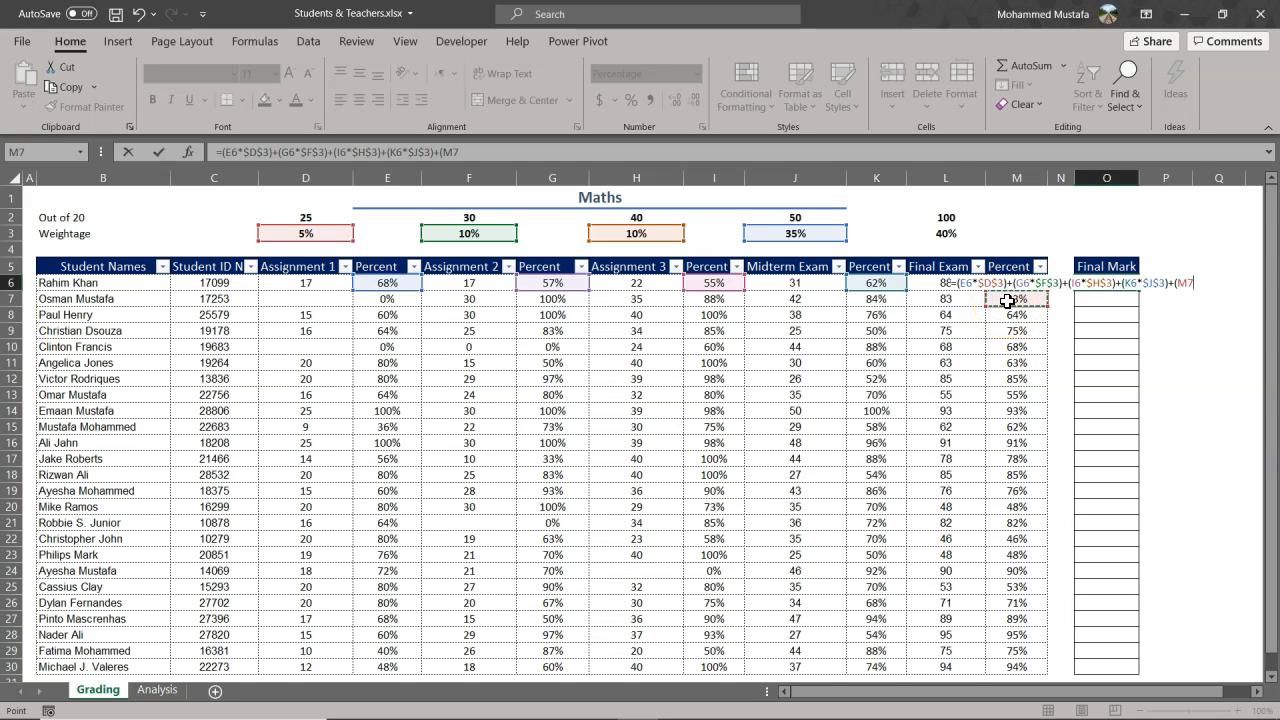
{"action": "key", "text": "Up"}
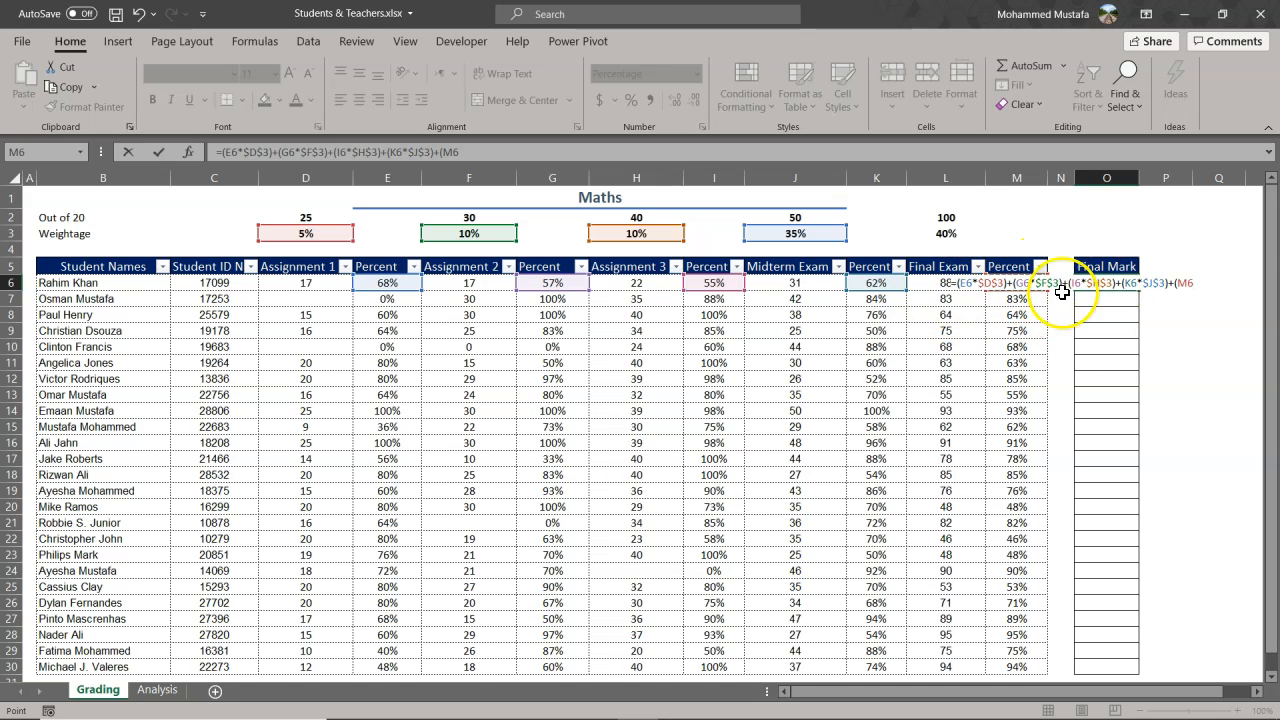
{"action": "left_click", "coordinate": [1018, 316]}
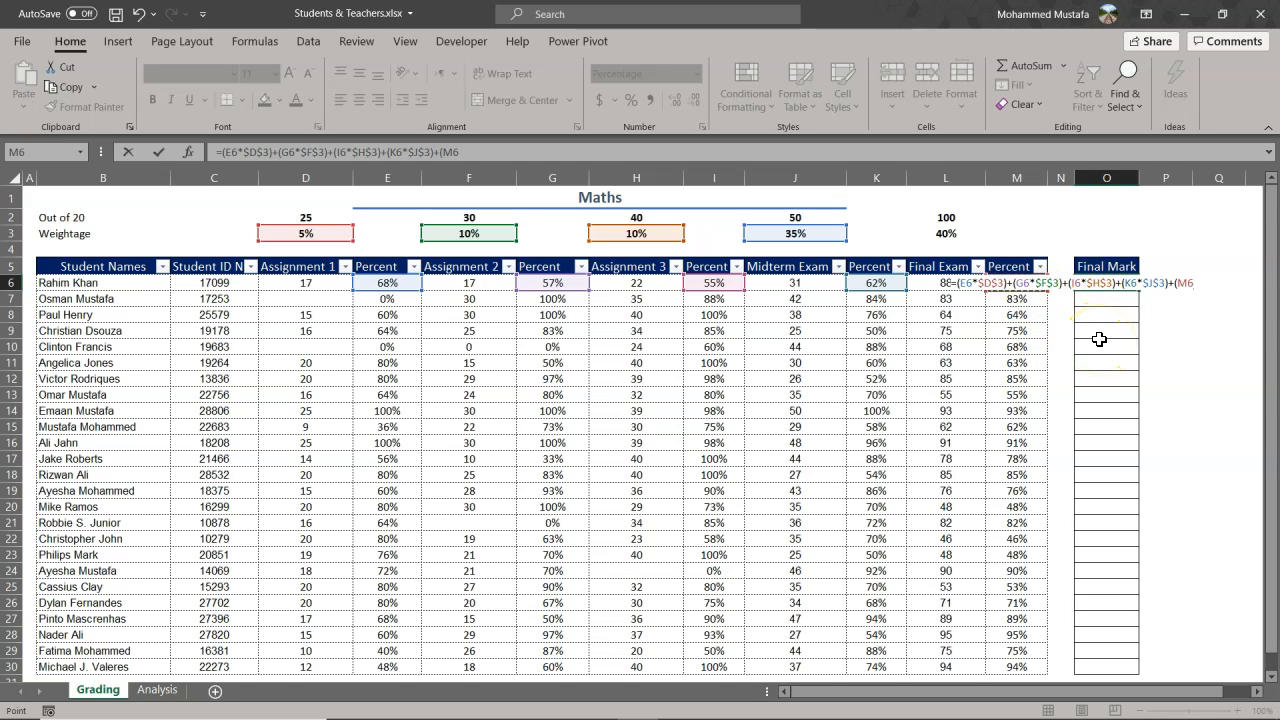
{"action": "type", "text": "*"}
{"action": "left_click", "coordinate": [946, 234]}
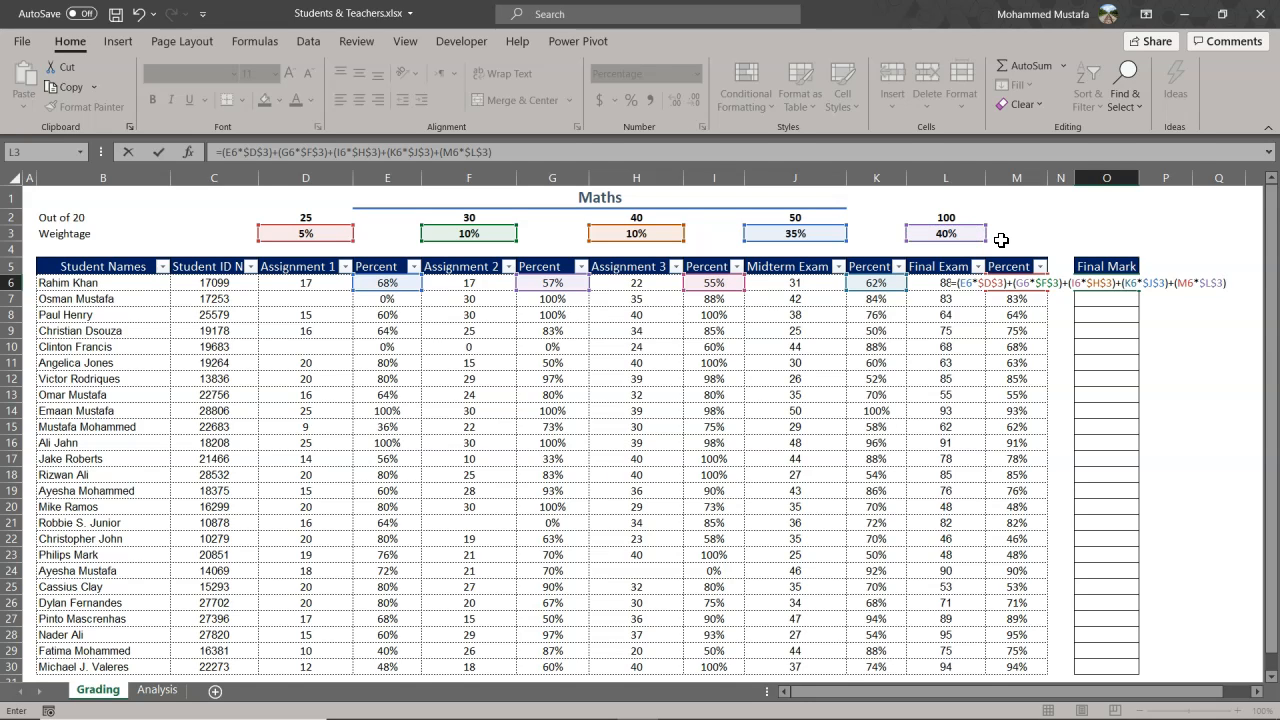
{"action": "key", "text": "Return"}
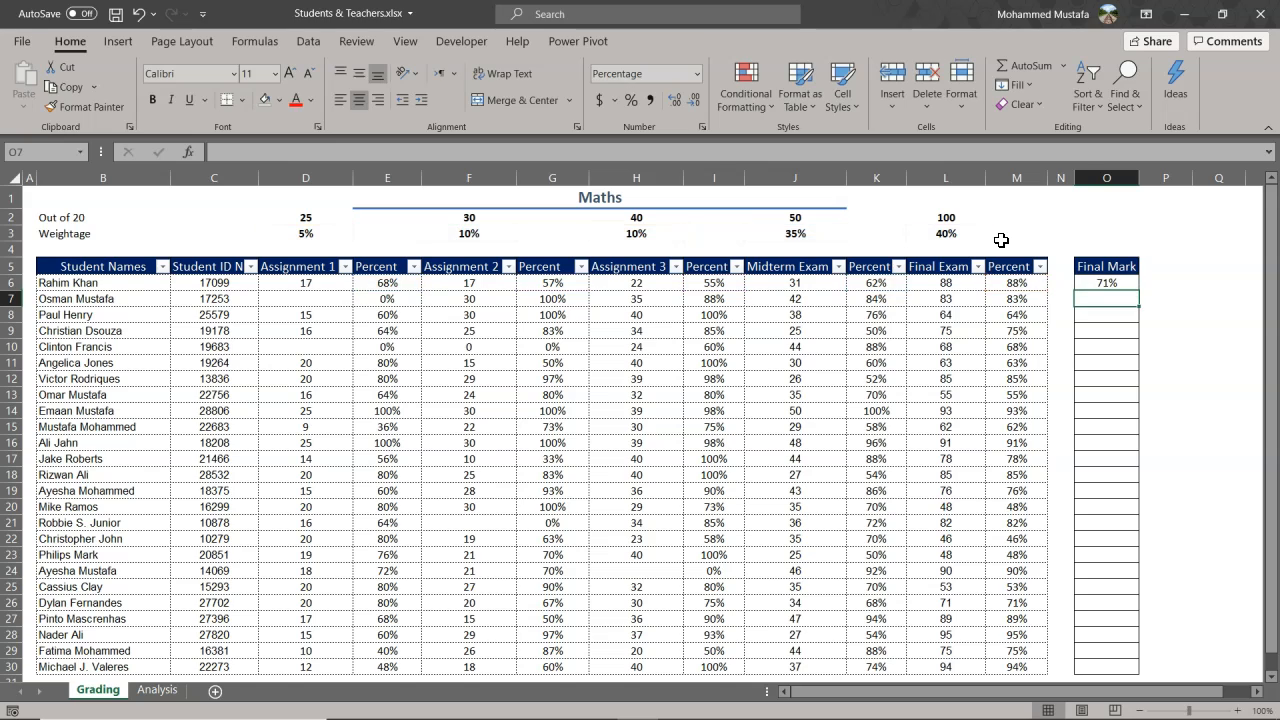
- Check the Final Mark formula in O6 against the weightages in D3:L3 and the first student's row 6
{"action": "left_click", "coordinate": [1107, 282]}
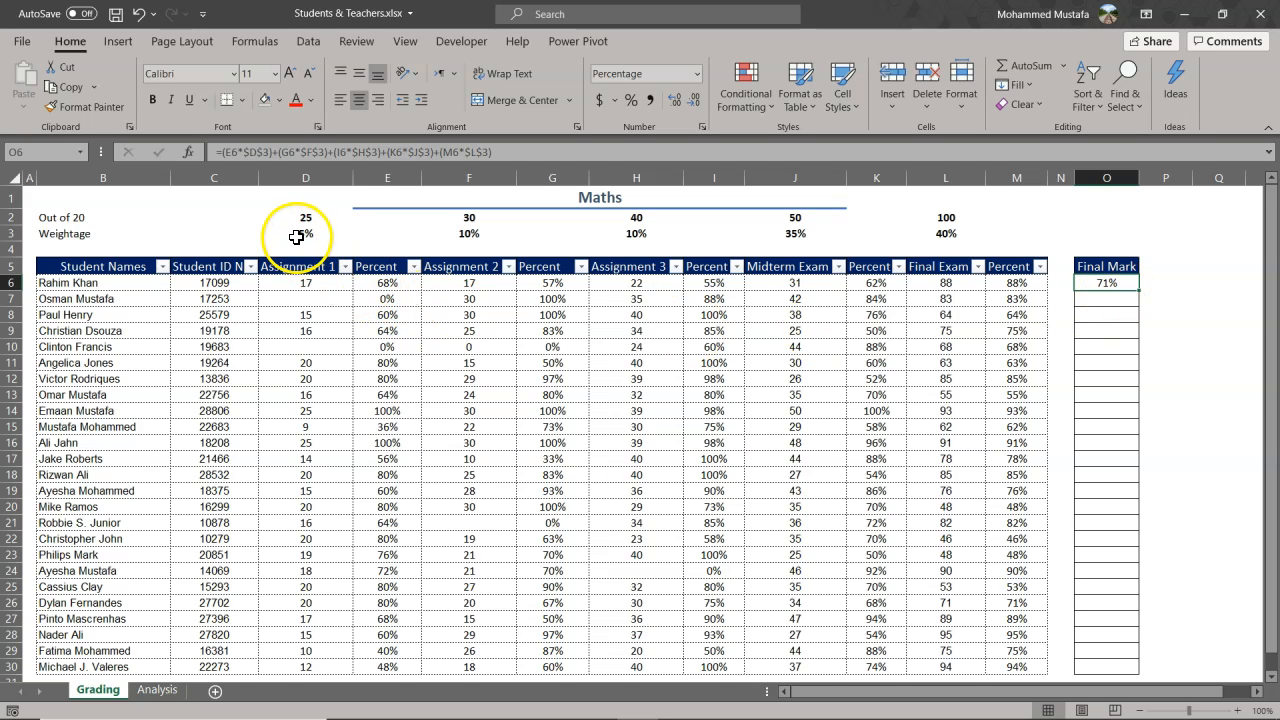
{"action": "left_click_drag", "start_coordinate": [296, 235], "coordinate": [934, 243]}
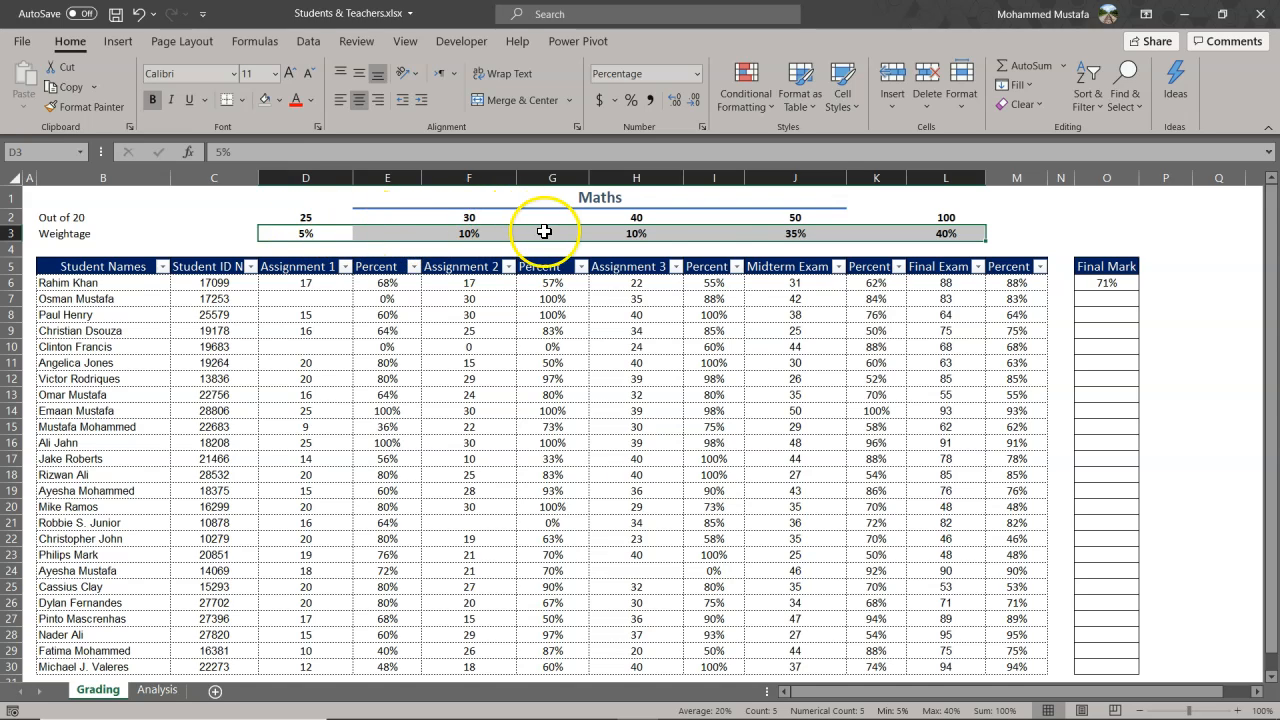
{"action": "left_click", "coordinate": [1104, 284]}
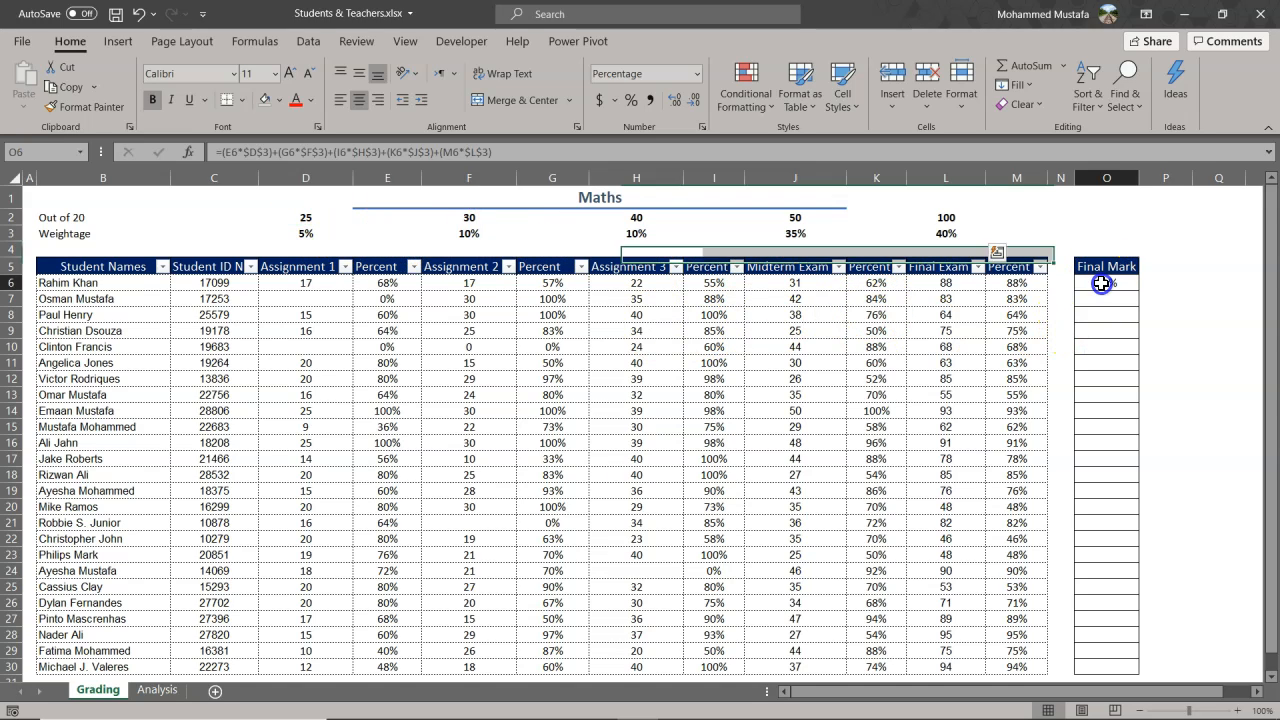
{"action": "left_click", "coordinate": [14, 283]}
- Fill the Final Mark formula from O6 down to O30
{"action": "left_click", "coordinate": [1130, 284]}
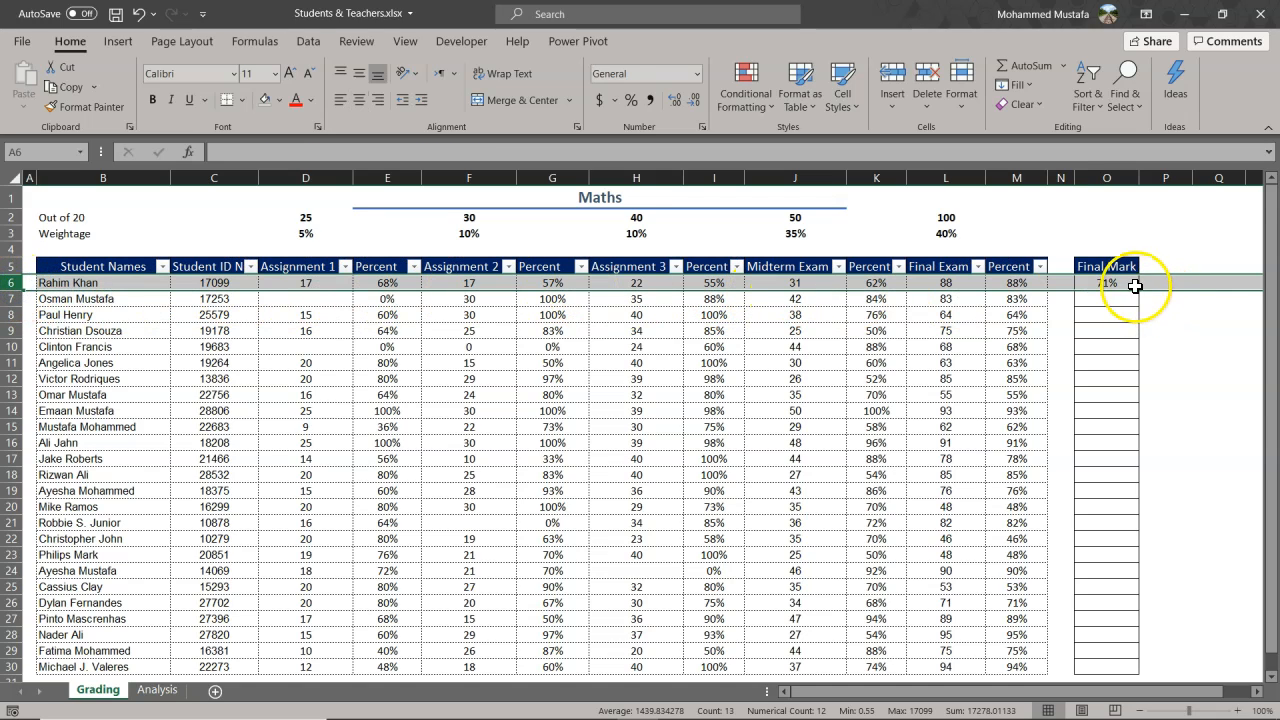
{"action": "left_click_drag", "start_coordinate": [1139, 291], "coordinate": [1142, 678]}
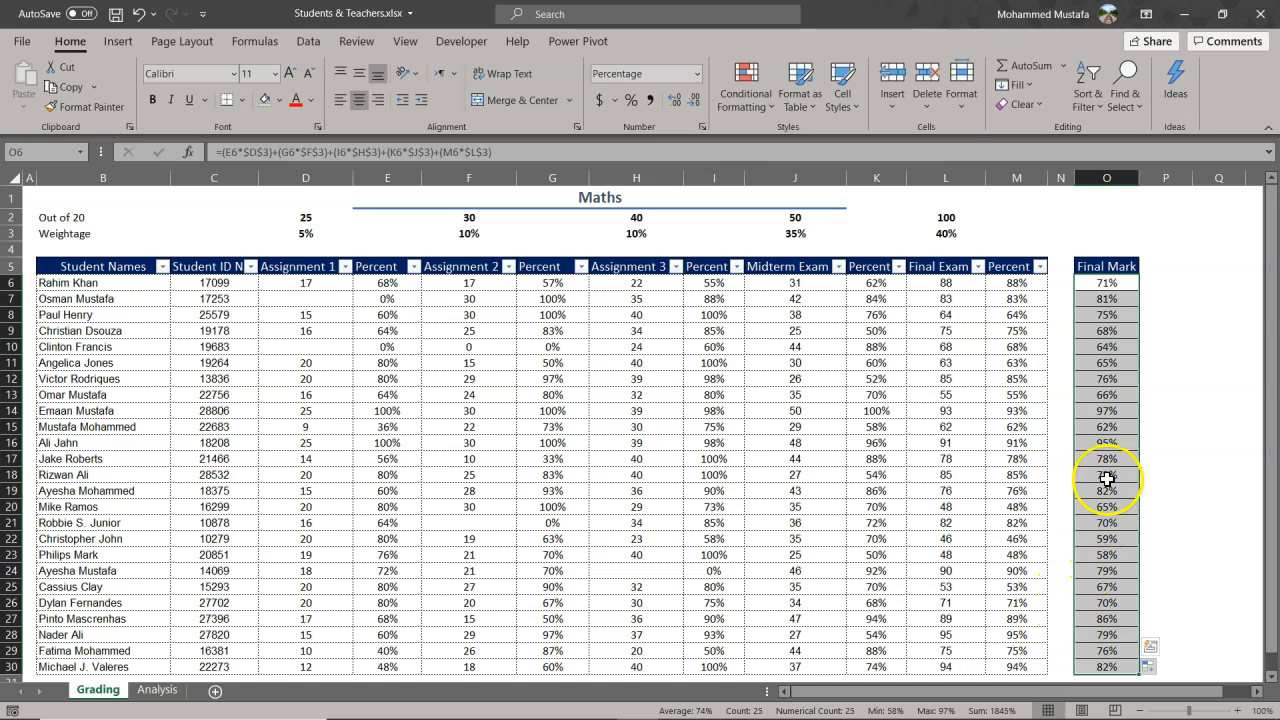
- Examine row 14's assignment, midterm and final exam percentages and compare them with the weighted Final Mark in O14
{"action": "left_click", "coordinate": [1114, 415]}
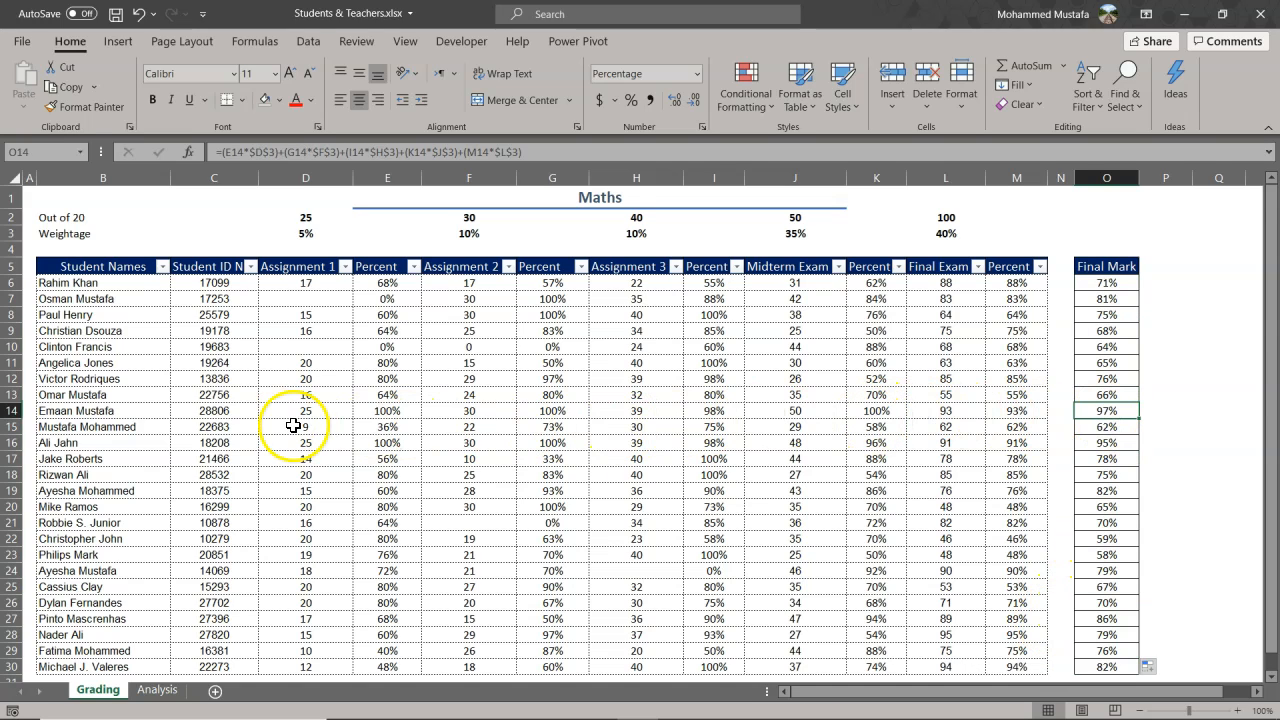
{"action": "left_click", "coordinate": [14, 411]}
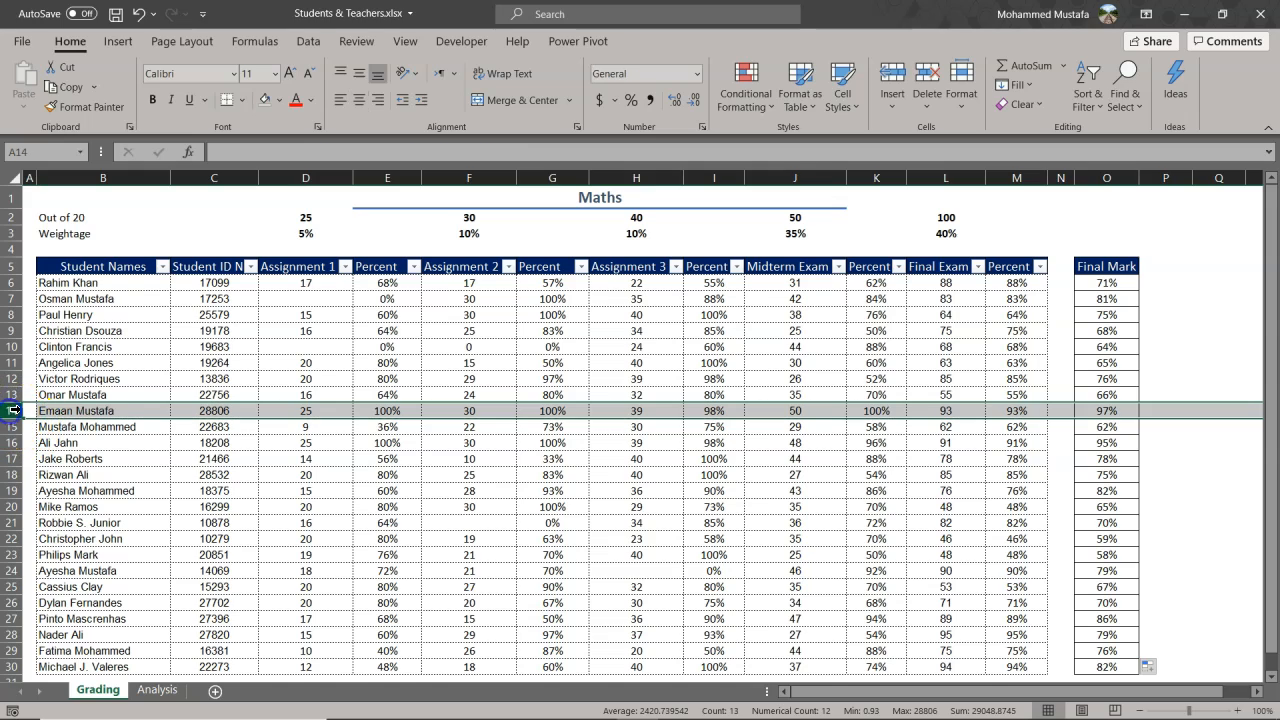
{"action": "left_click", "coordinate": [80, 416]}
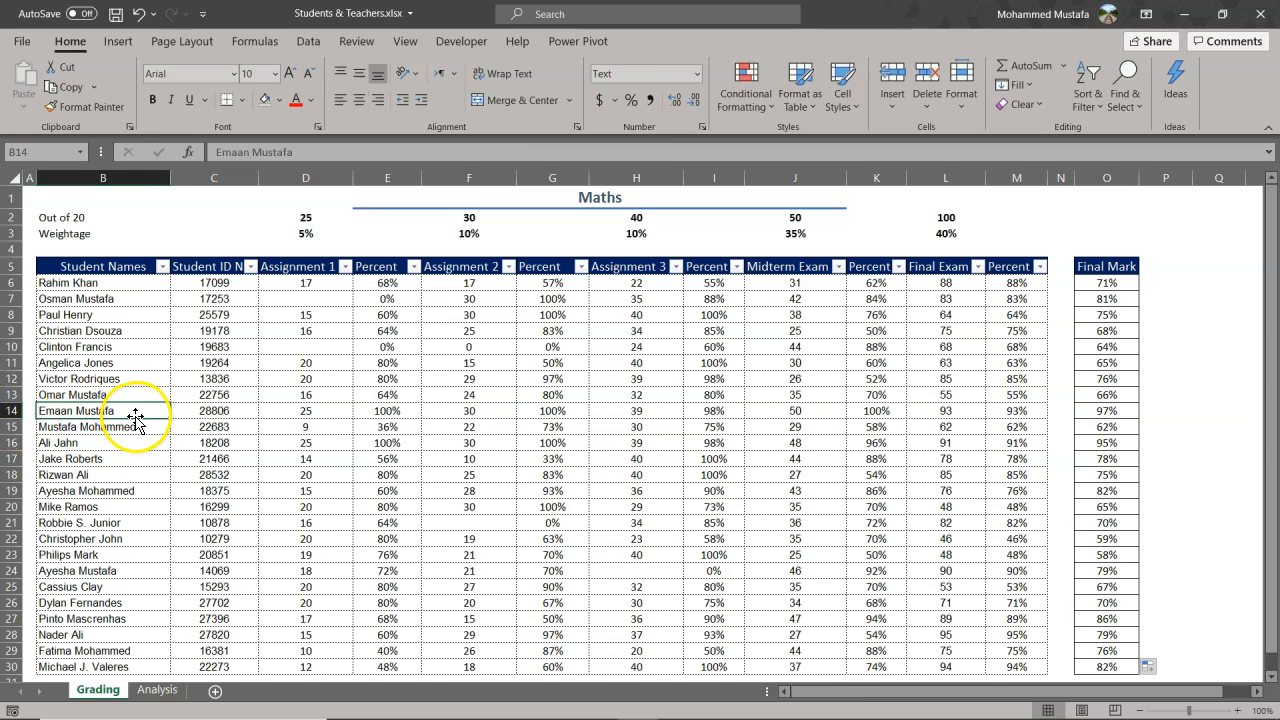
{"action": "left_click", "coordinate": [368, 411]}
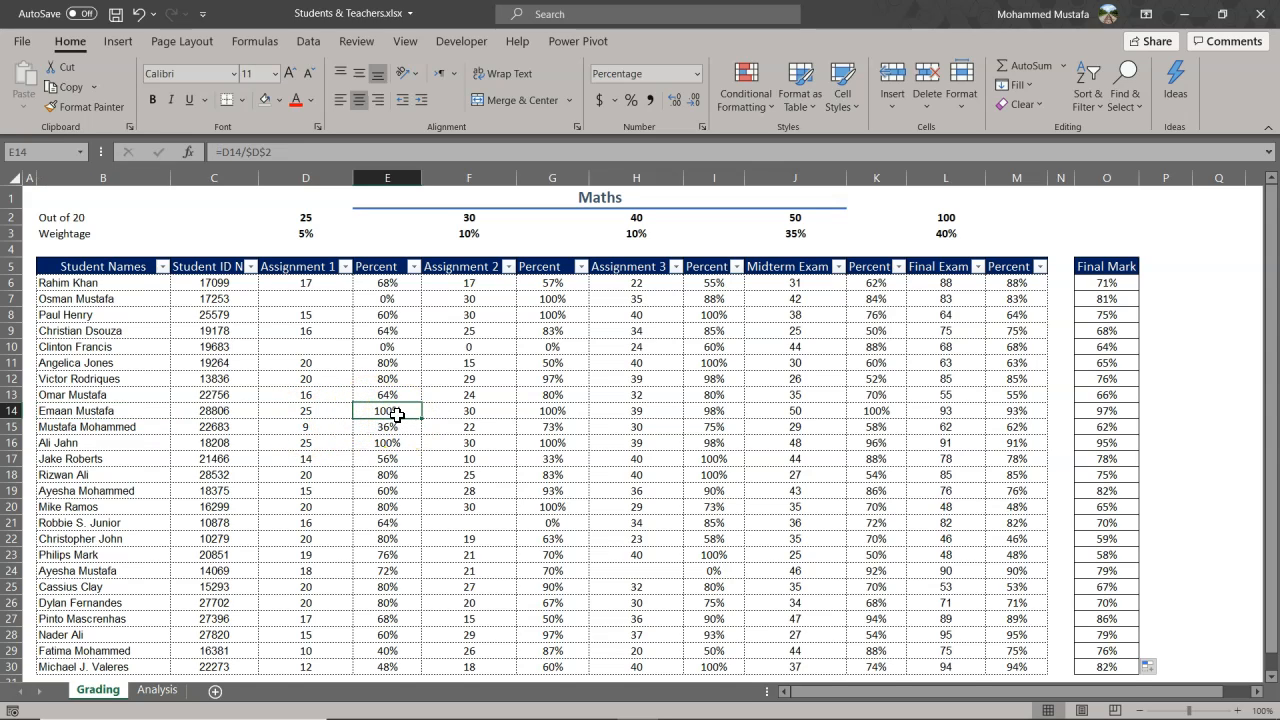
{"action": "left_click", "coordinate": [560, 412]}
{"action": "left_click", "coordinate": [721, 413]}
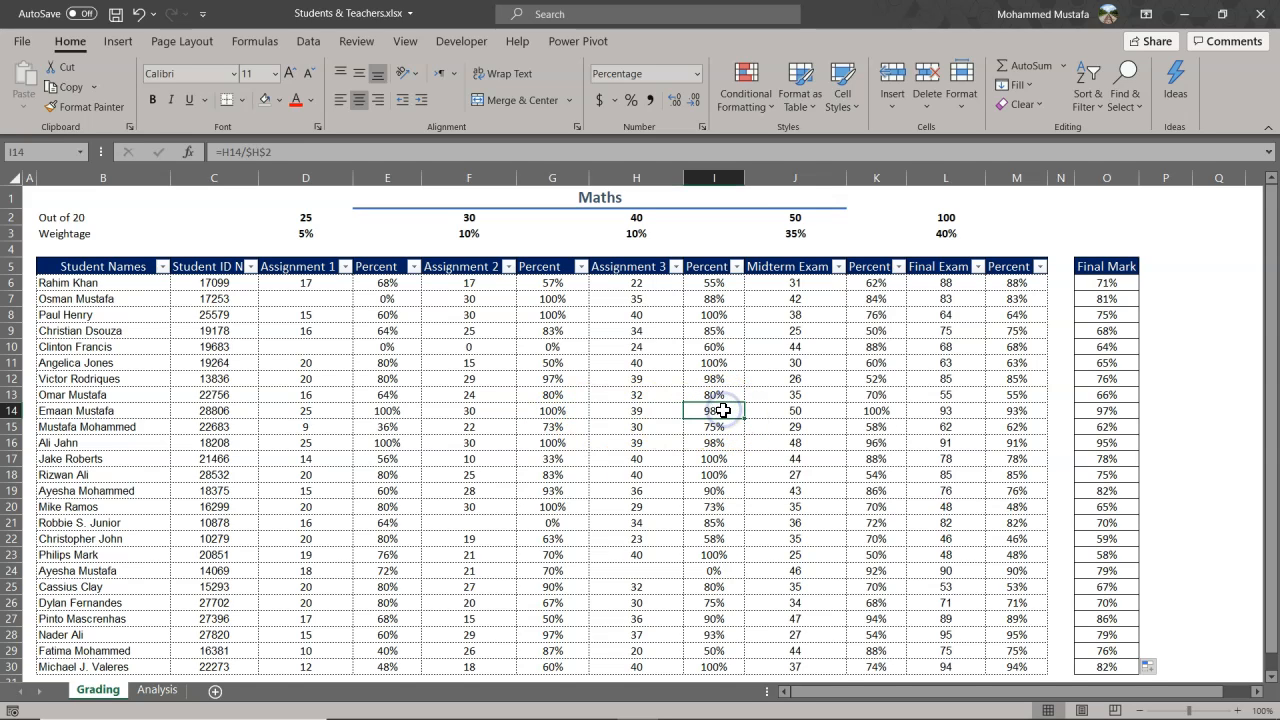
{"action": "left_click", "coordinate": [882, 412]}
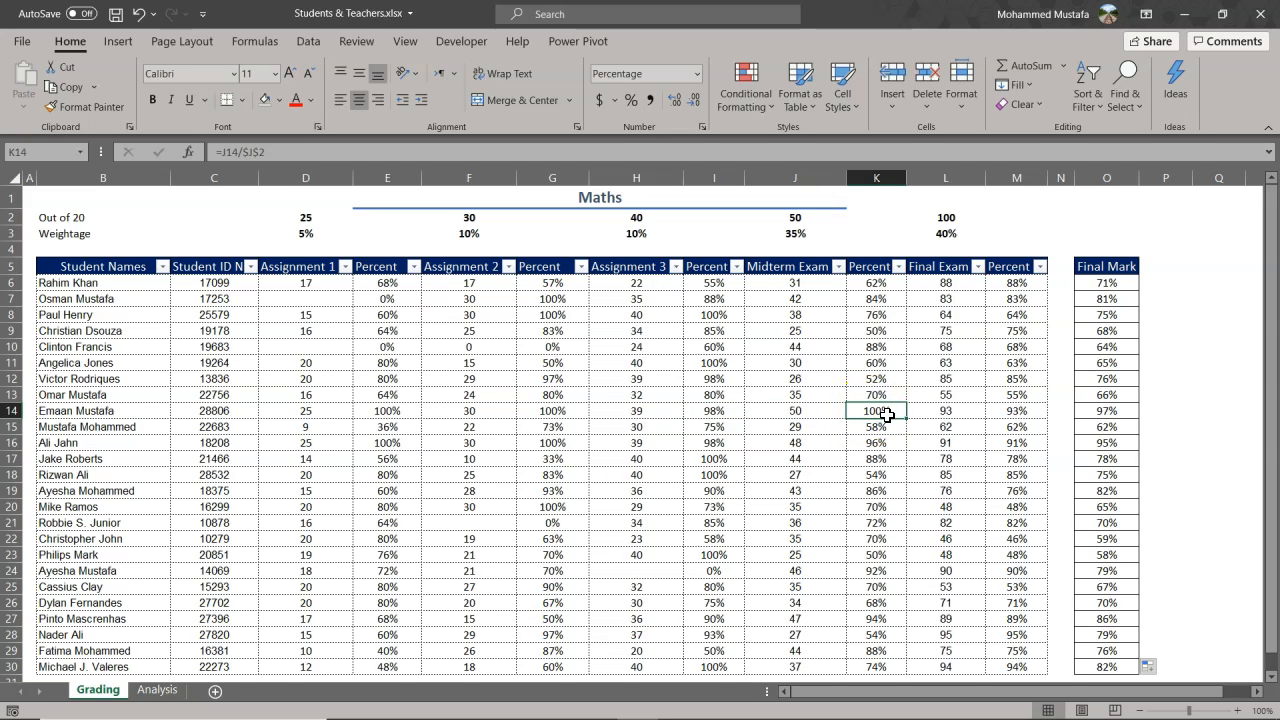
{"action": "left_click", "coordinate": [1027, 413]}
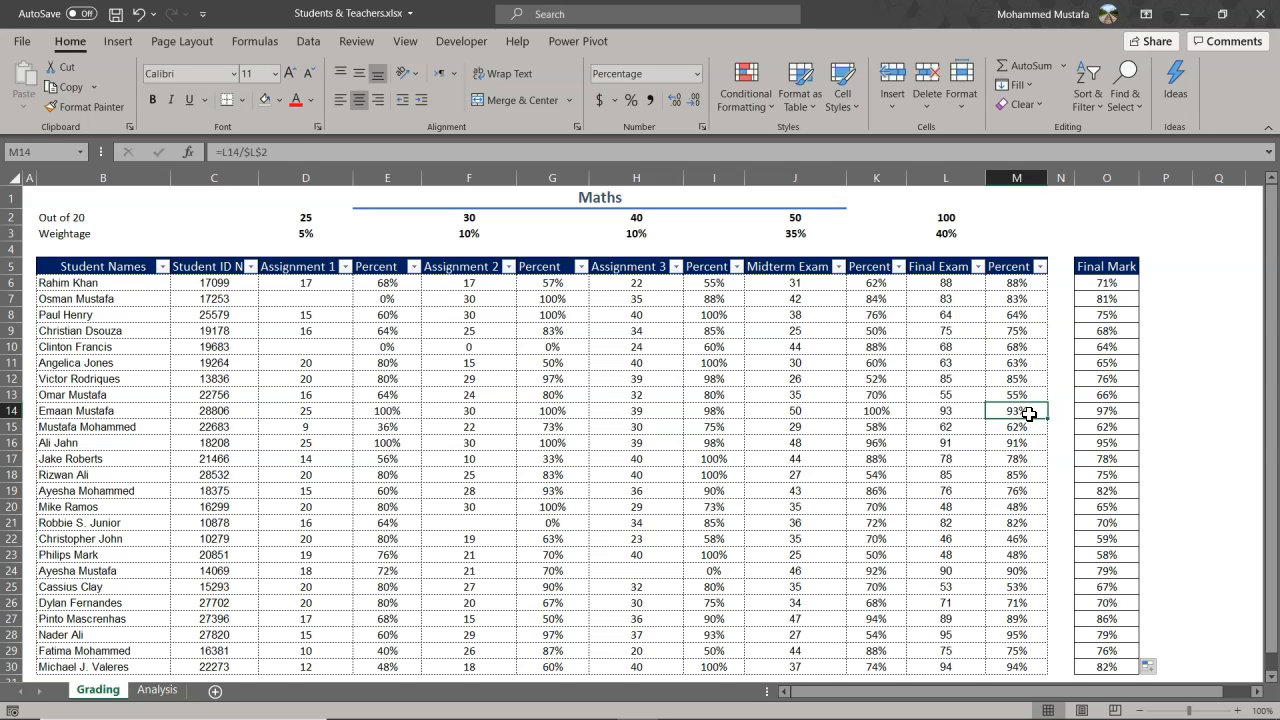
{"action": "left_click", "coordinate": [1120, 411]}
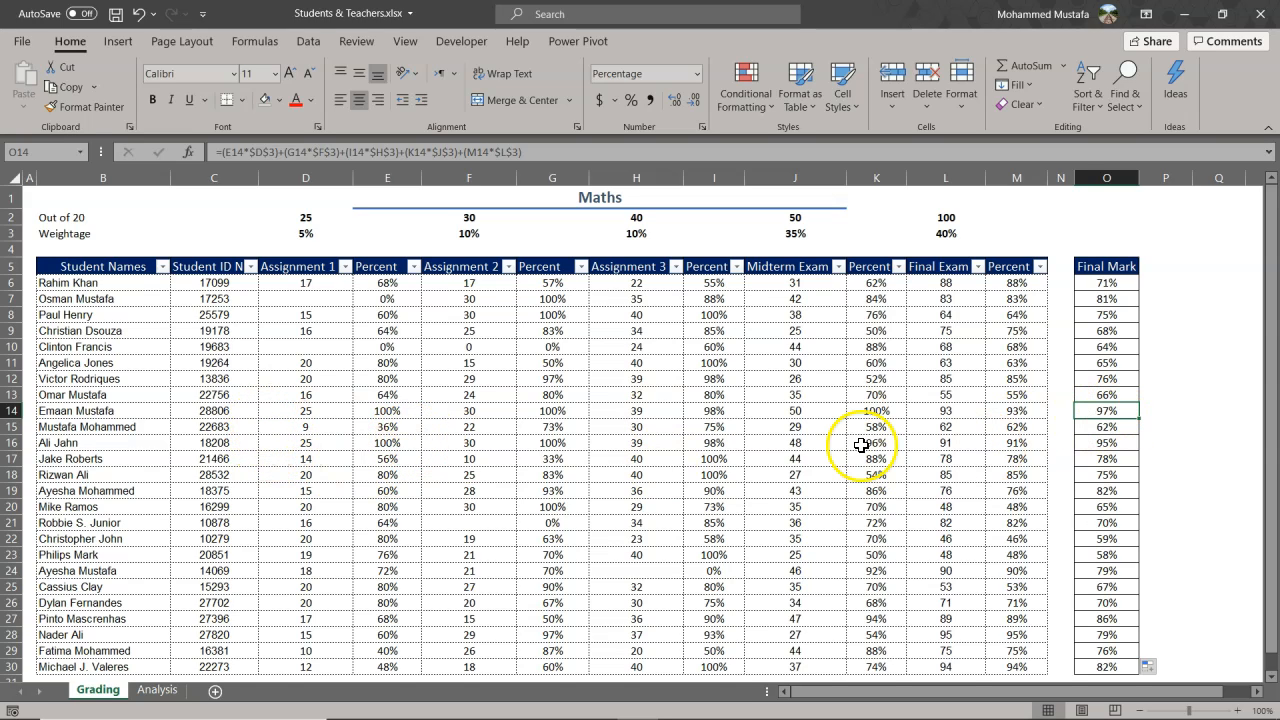
- Review the Final Marks down column O and compare row 14's weighted result with its Assignment 1 score in D14
{"action": "left_click_drag", "start_coordinate": [1105, 298], "coordinate": [1102, 556]}
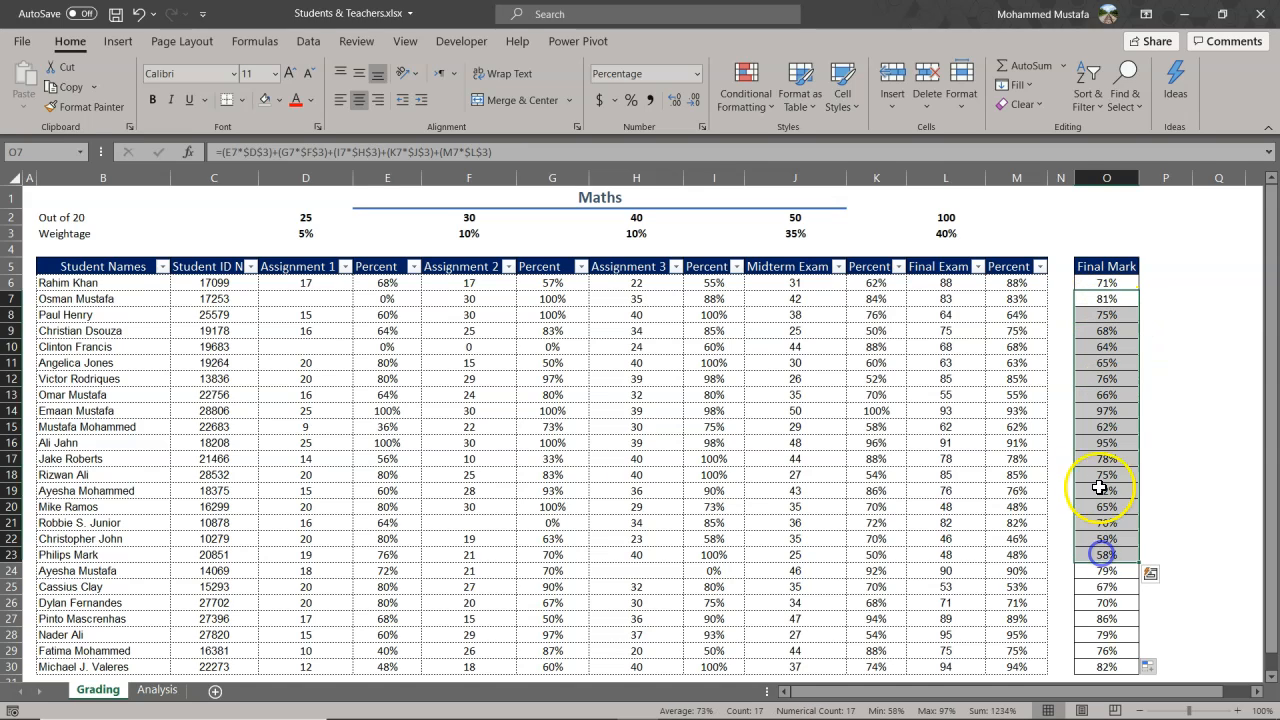
{"action": "left_click", "coordinate": [1105, 414]}
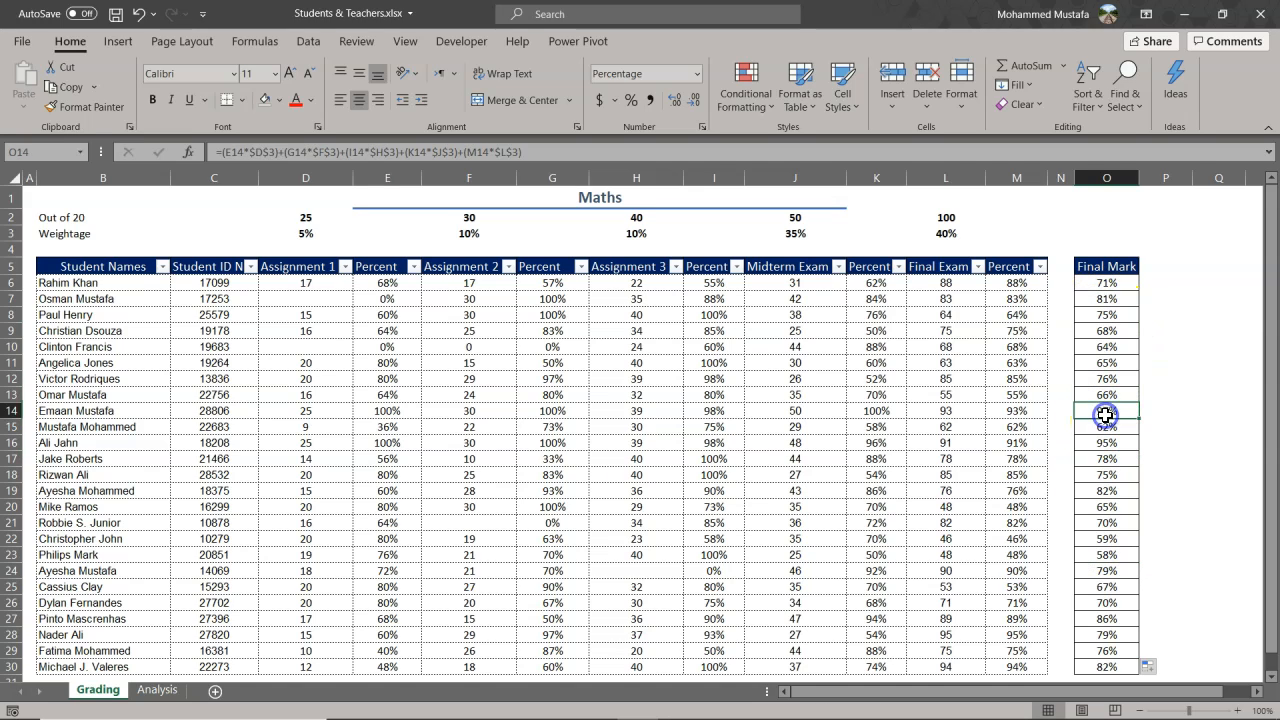
{"action": "left_click", "coordinate": [284, 413]}
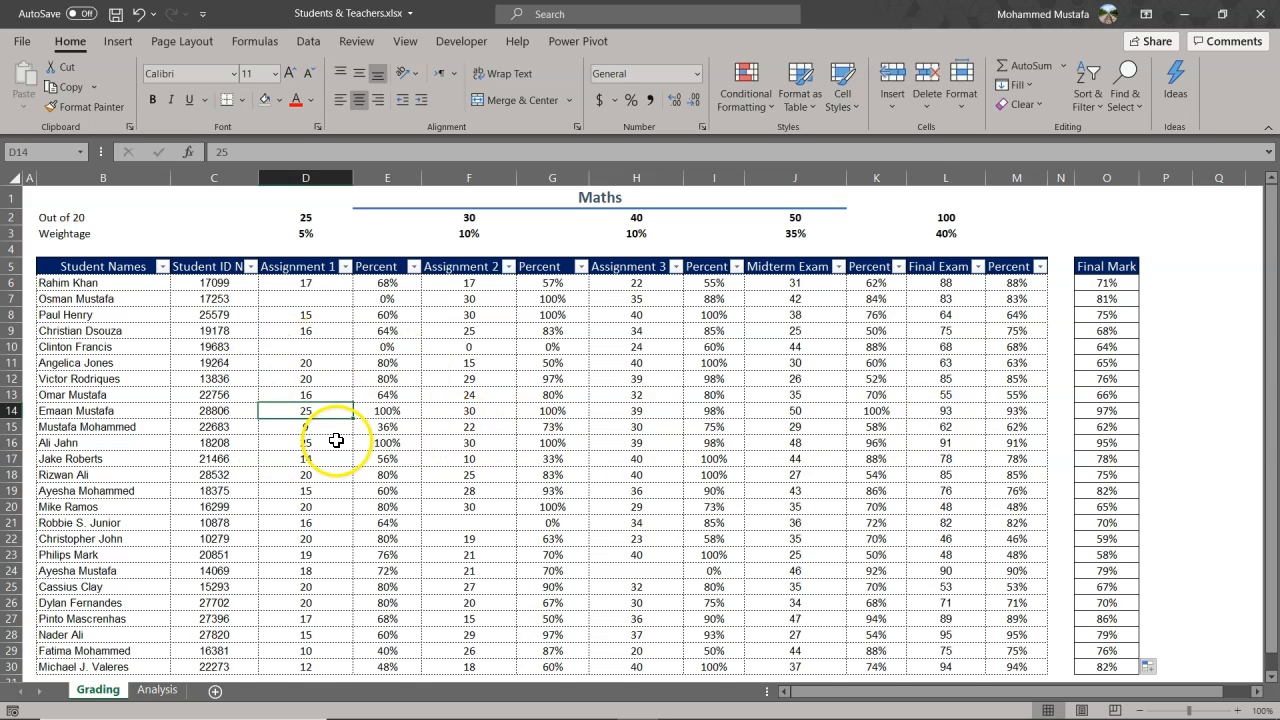
{"action": "left_click_drag", "start_coordinate": [1103, 363], "coordinate": [1108, 517]}
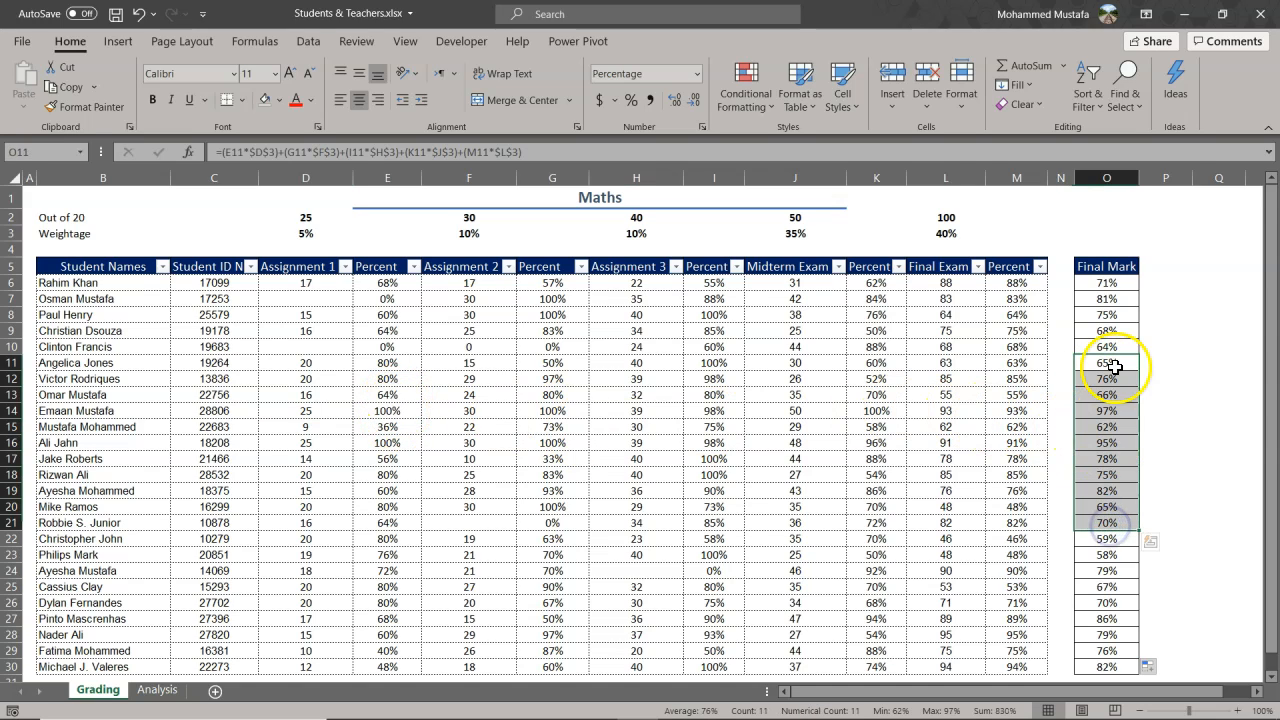
{"action": "left_click", "coordinate": [1105, 463]}
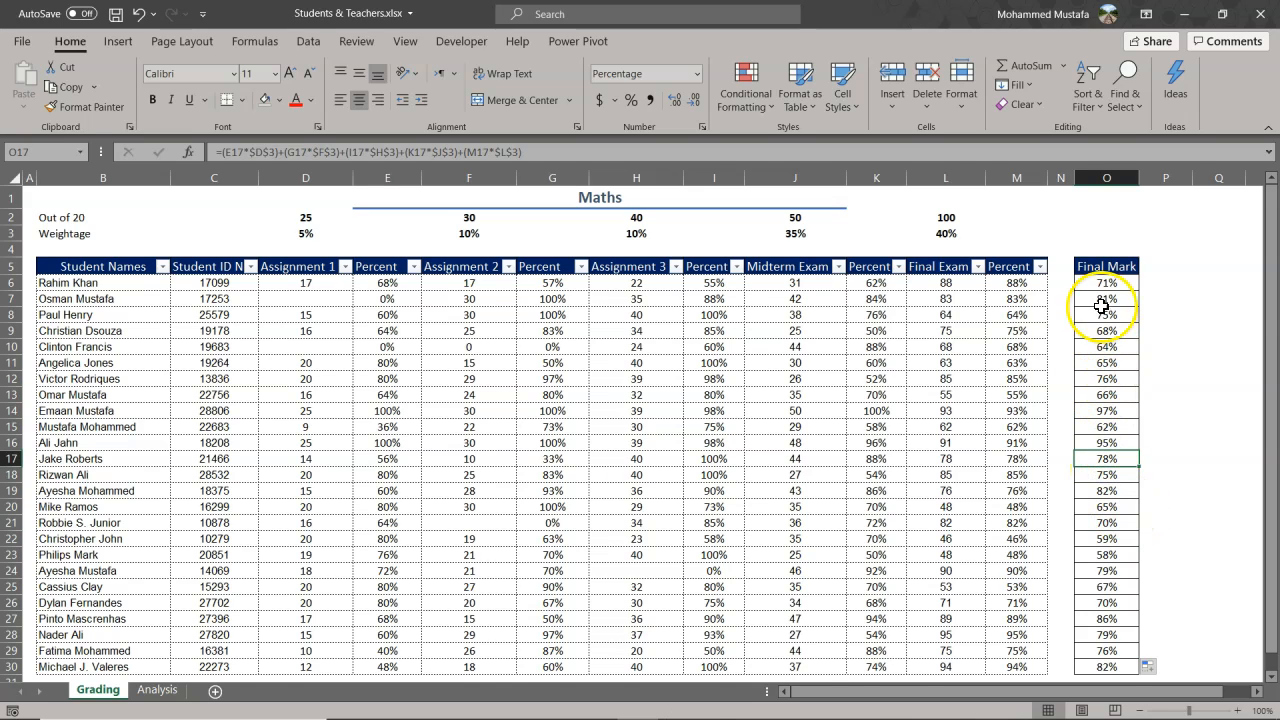
- Check the Final Marks in O6:O30 against each weightage in row 3, from the Final Exam back to Assignment 1
{"action": "left_click_drag", "start_coordinate": [1106, 284], "coordinate": [1109, 662]}
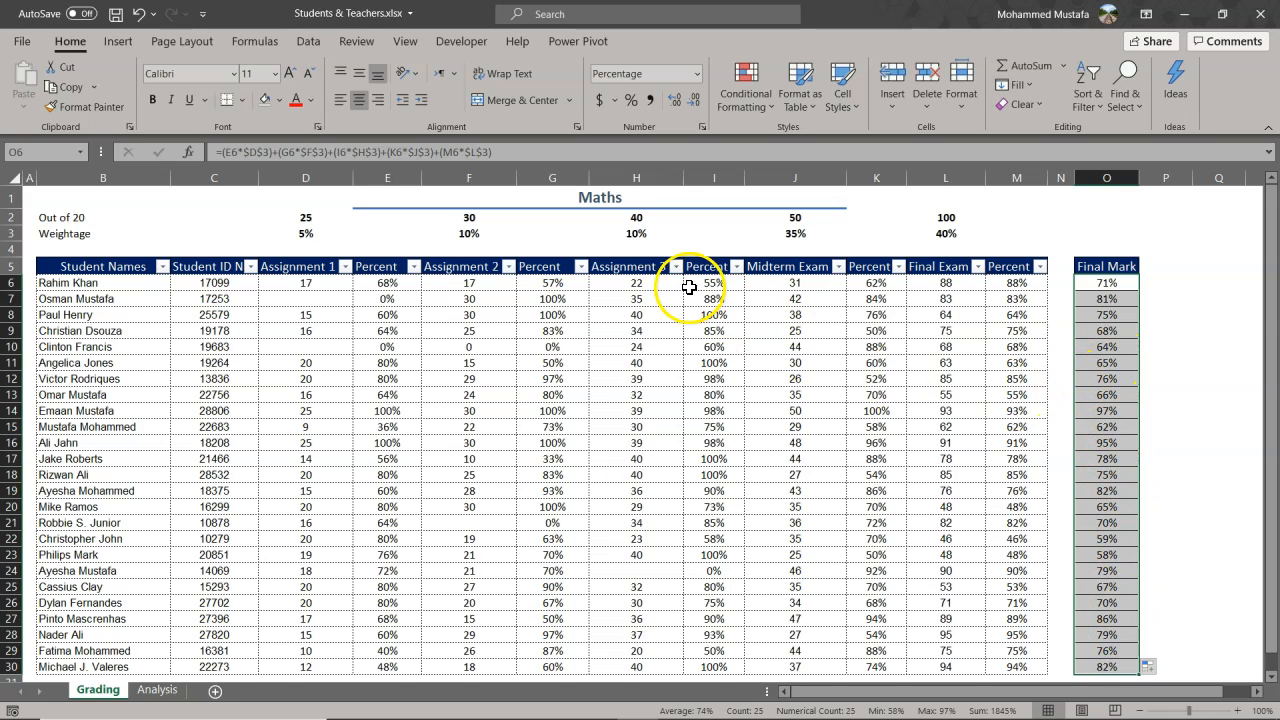
{"action": "left_click", "coordinate": [940, 236]}
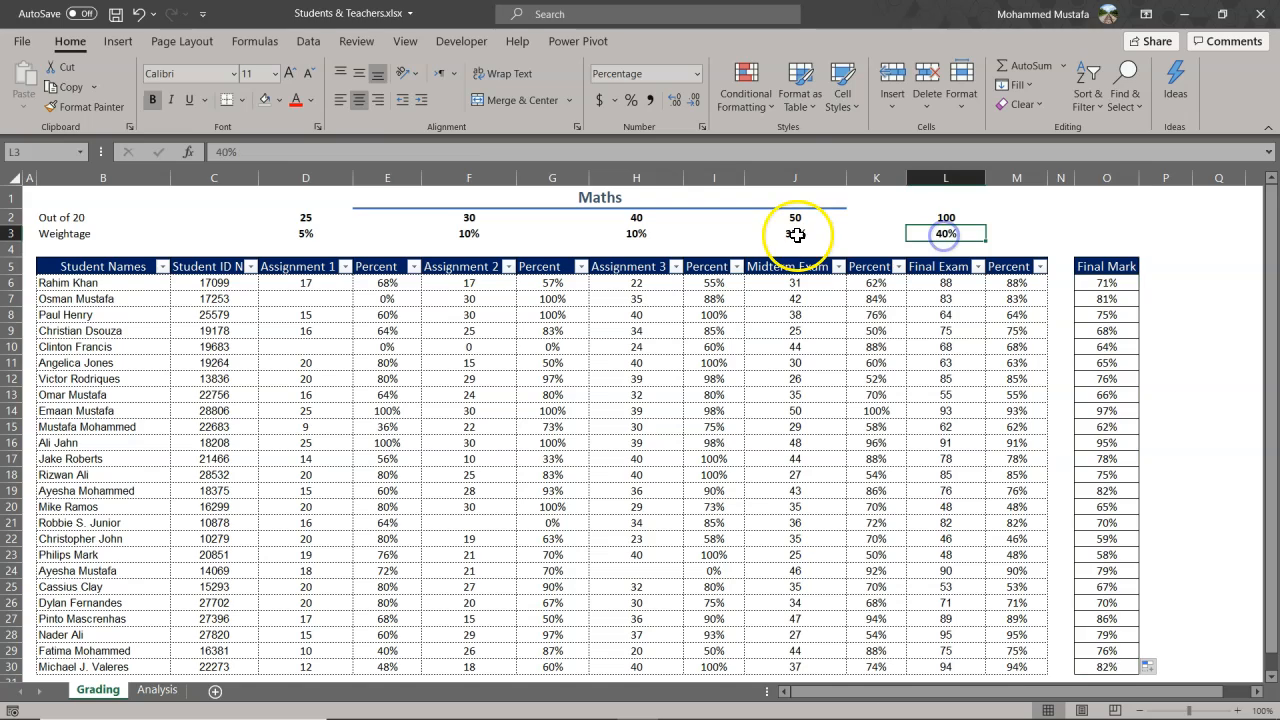
{"action": "left_click", "coordinate": [795, 233]}
{"action": "left_click", "coordinate": [638, 236]}
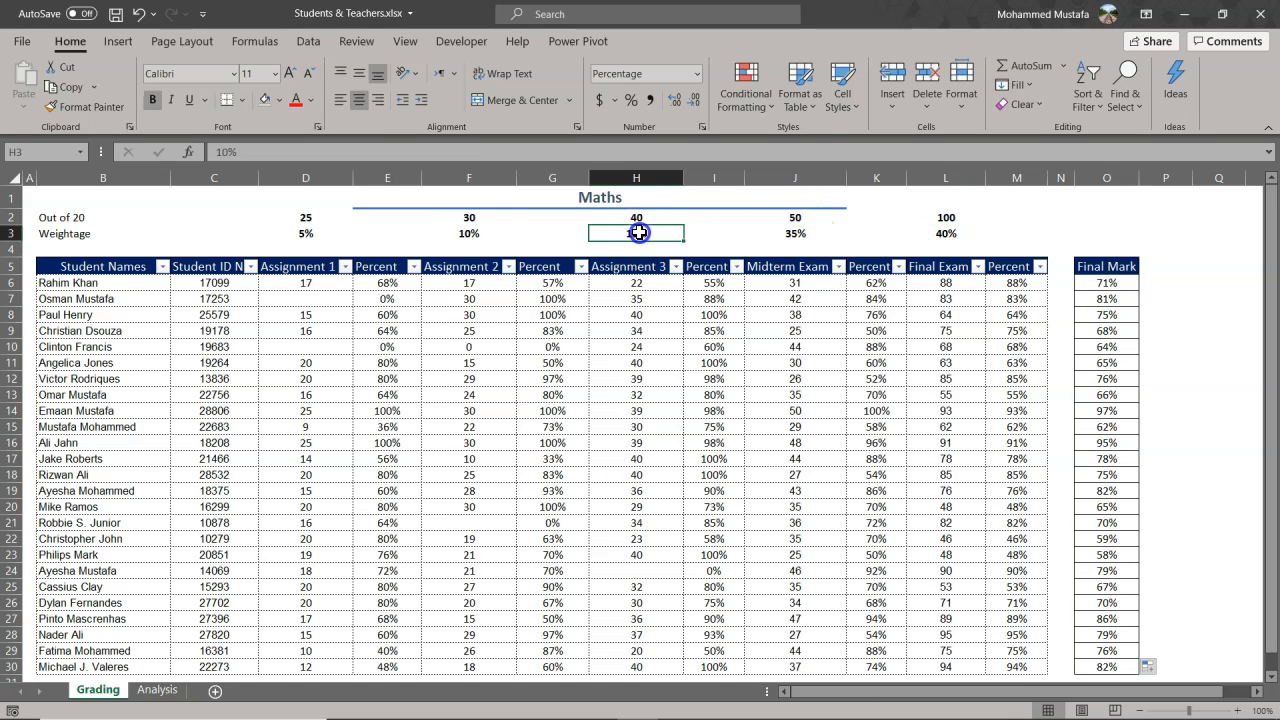
{"action": "left_click", "coordinate": [469, 233]}
{"action": "left_click", "coordinate": [307, 233]}
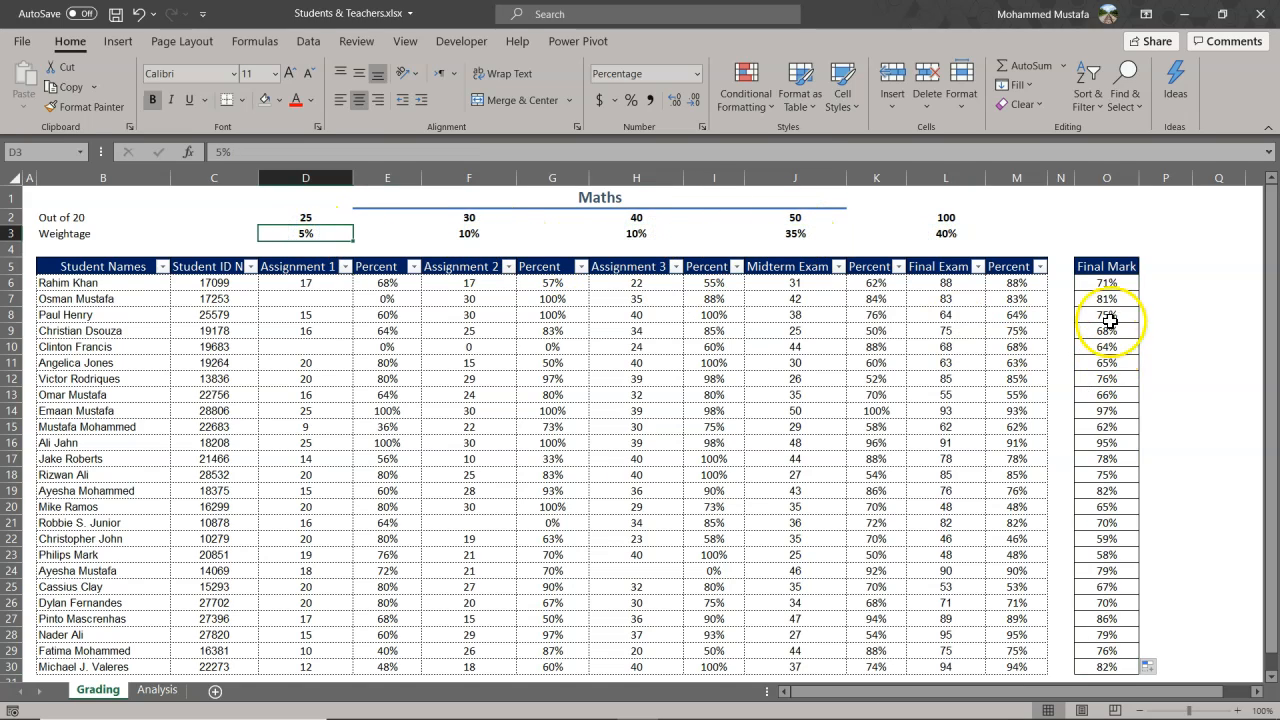
{"action": "left_click_drag", "start_coordinate": [1107, 283], "coordinate": [1107, 666]}
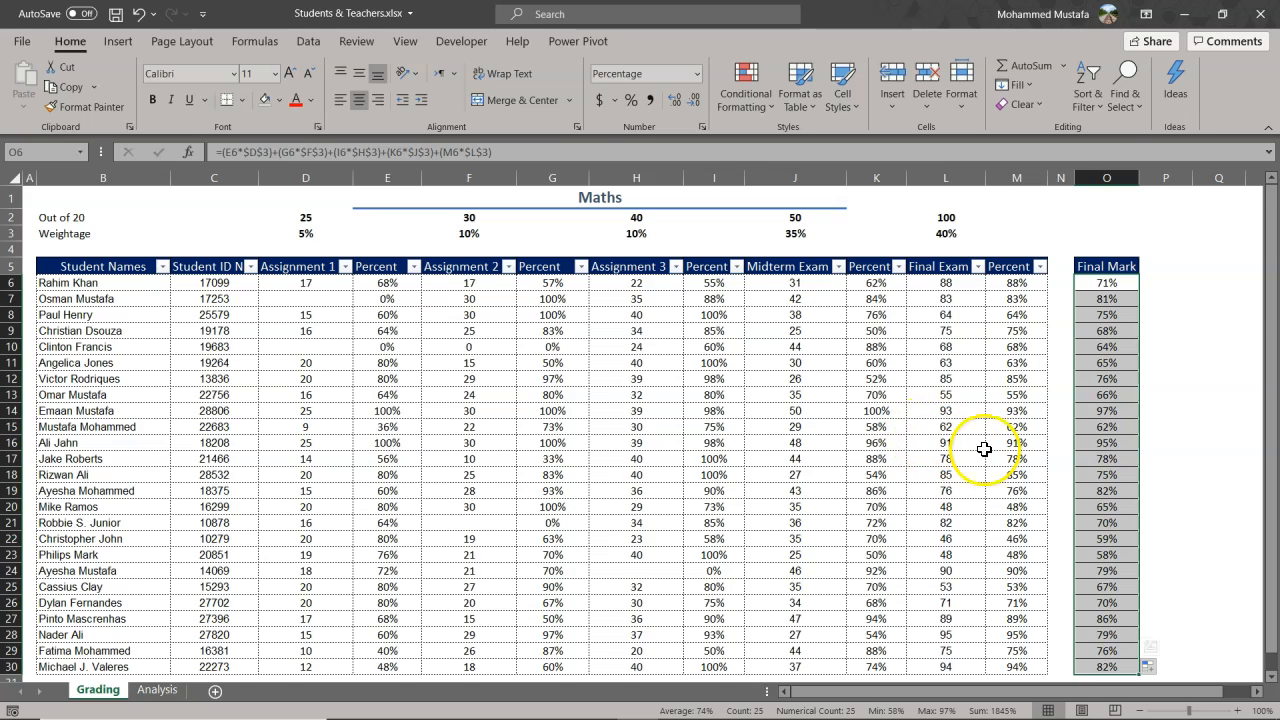
- Inspect the Final Mark formulas in O14 and O15 and the marks in O17:O26
{"action": "left_click", "coordinate": [1110, 411]}
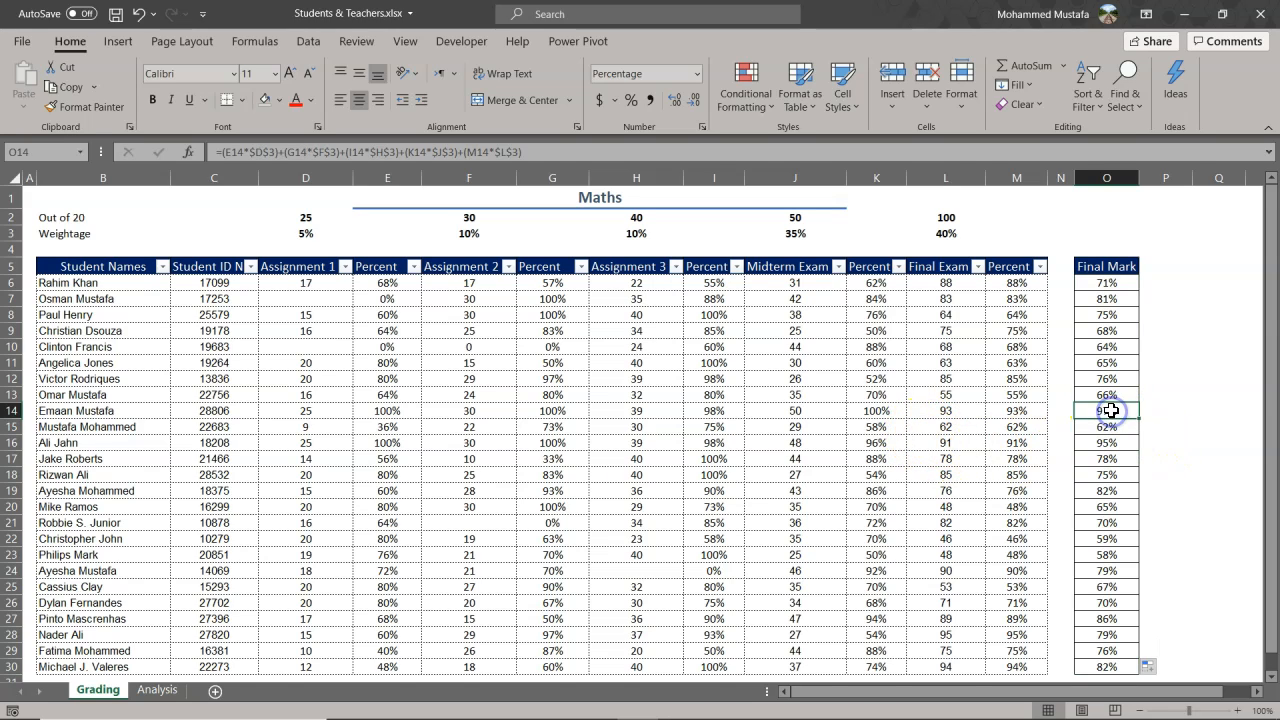
{"action": "left_click", "coordinate": [1127, 409]}
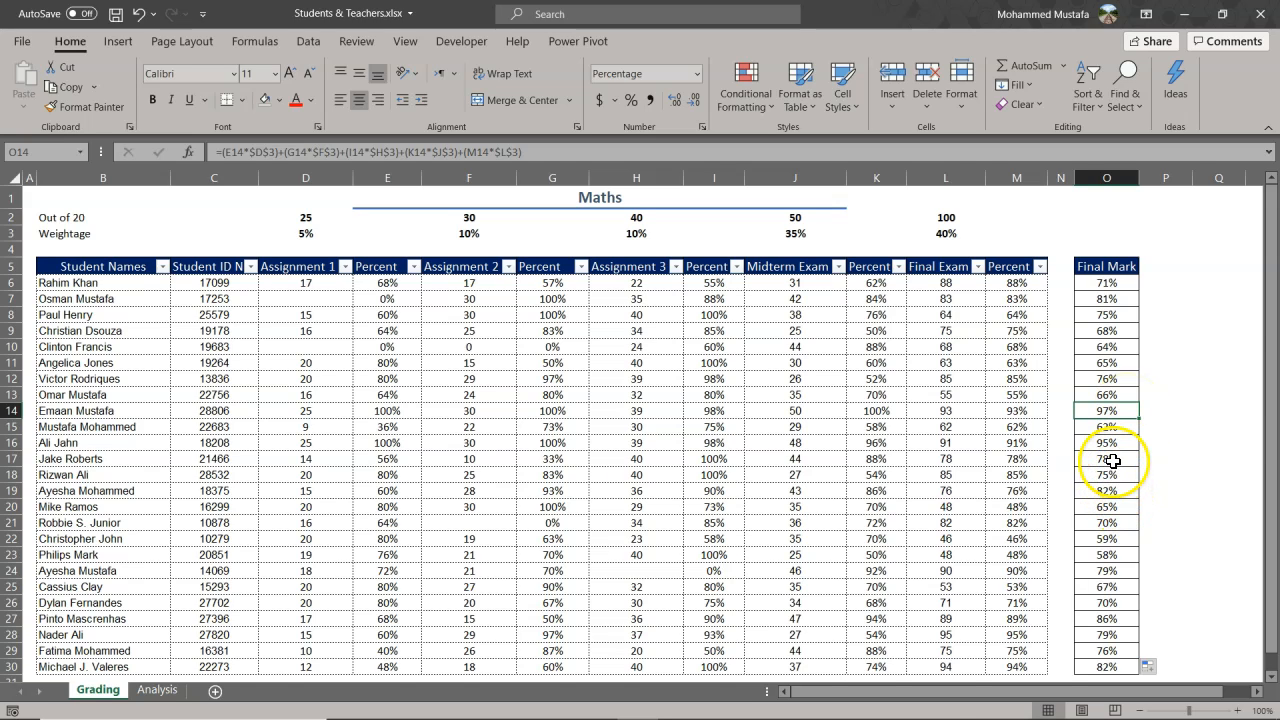
{"action": "left_click_drag", "start_coordinate": [1113, 460], "coordinate": [1113, 602]}
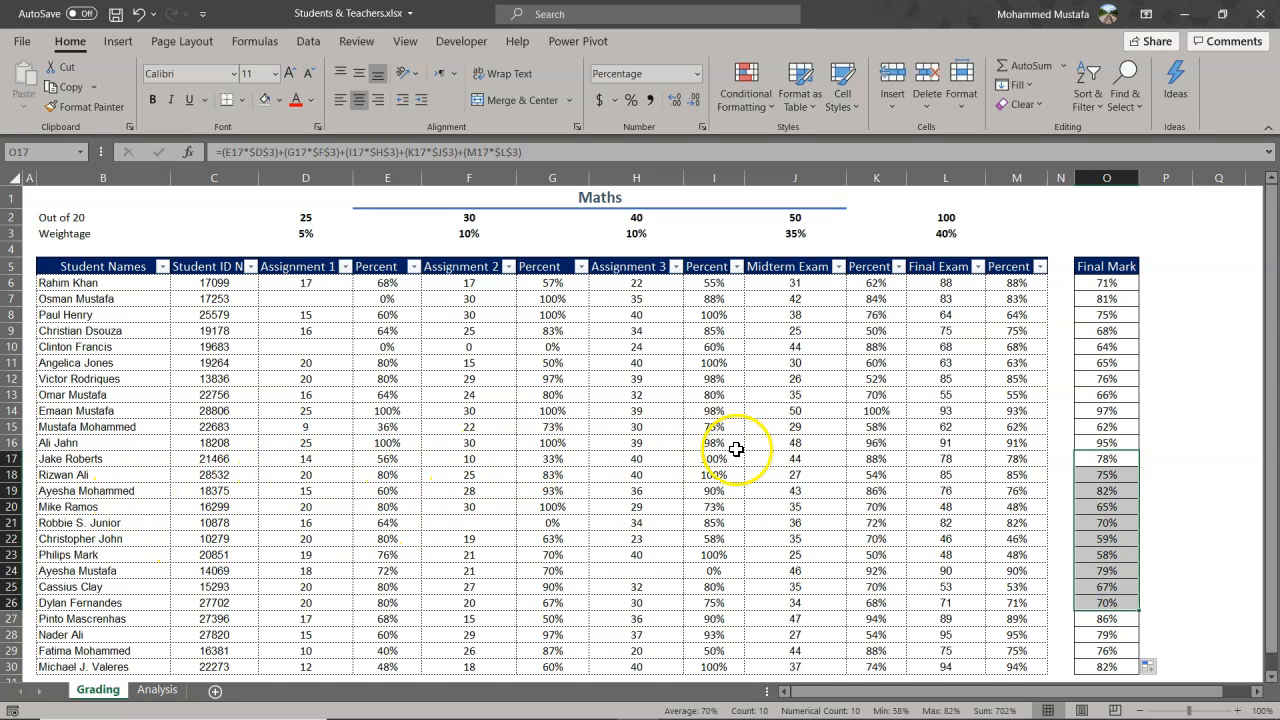
{"action": "left_click", "coordinate": [1121, 429]}
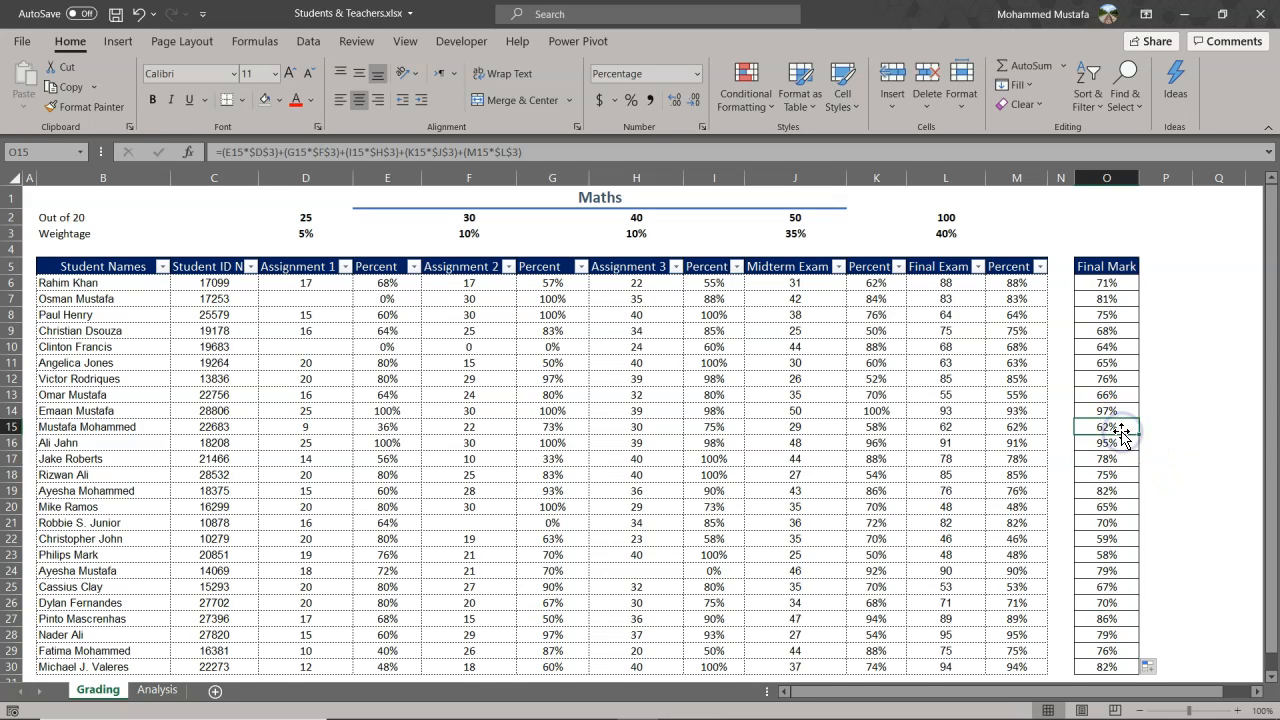